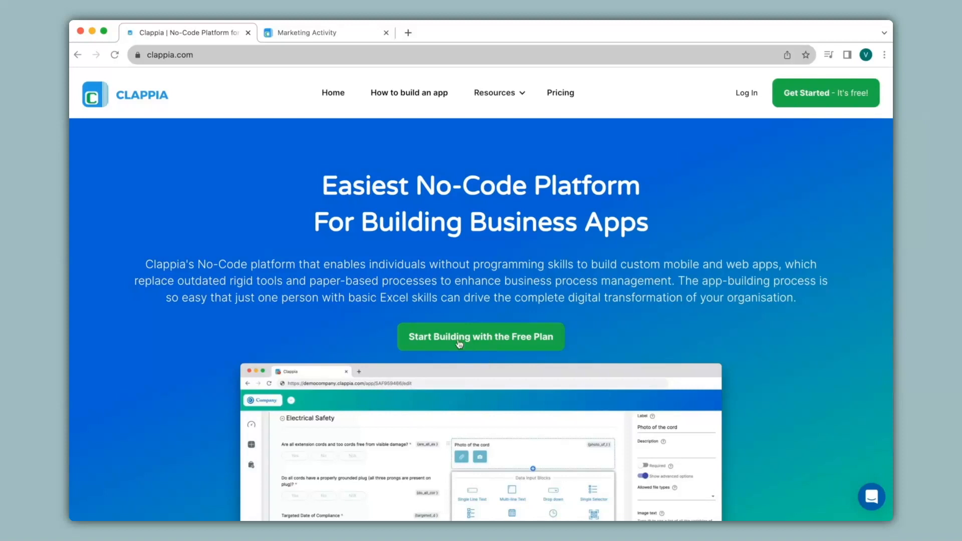
Open the Marketing Activity app in the design editor at its Workflows step
{"action": "left_click", "coordinate": [335, 37]}
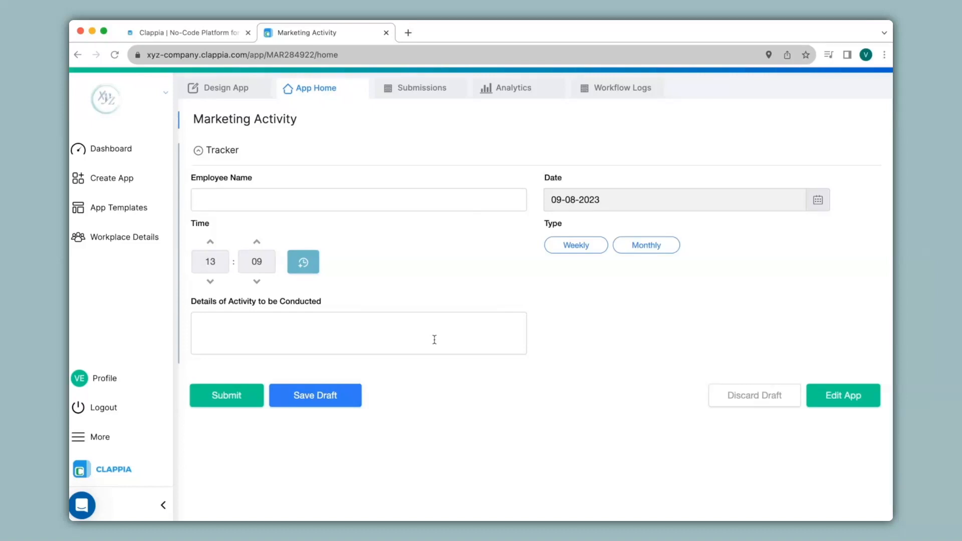
{"action": "left_click", "coordinate": [231, 96]}
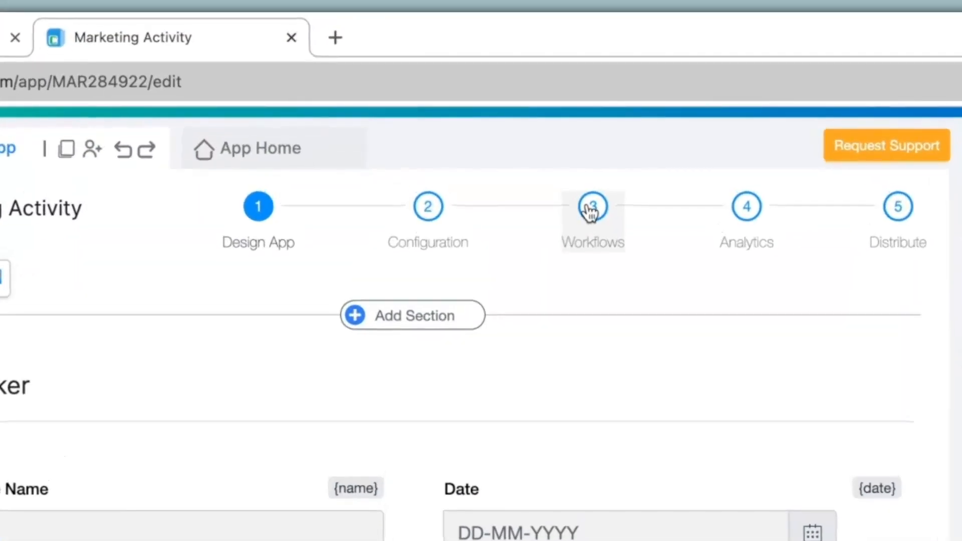
{"action": "left_click", "coordinate": [592, 208]}
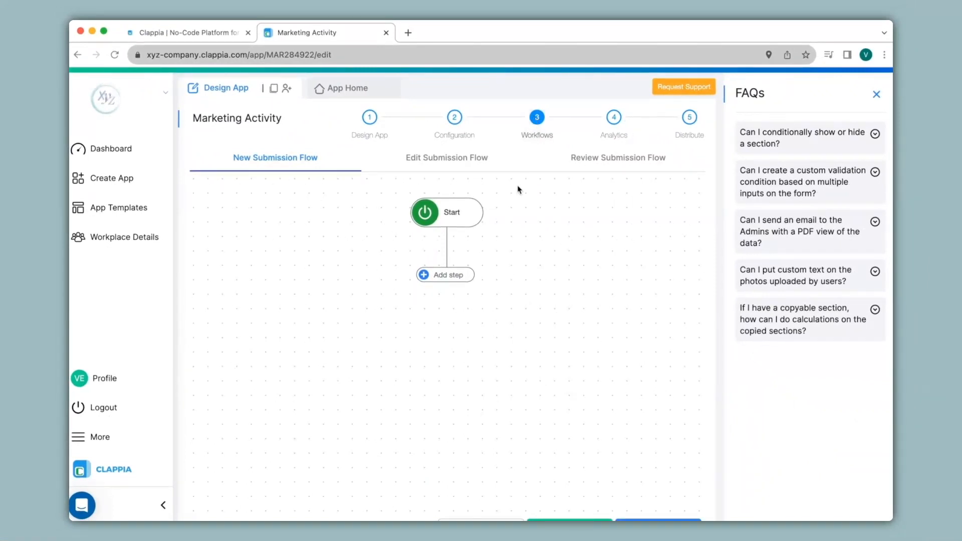
Add an Email step under Start and paste the recipient's e-mail address into To Email Addresses
{"action": "left_click", "coordinate": [448, 274]}
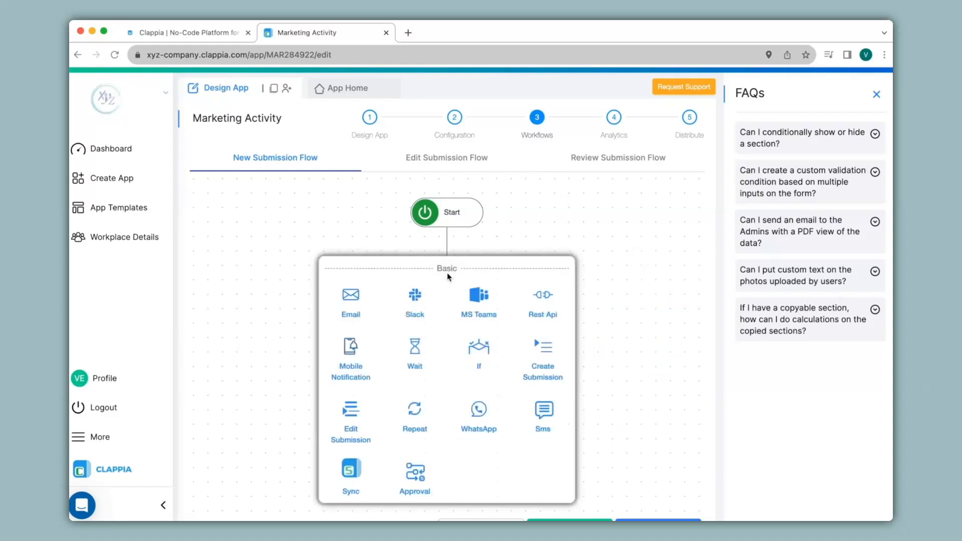
{"action": "left_click", "coordinate": [359, 301]}
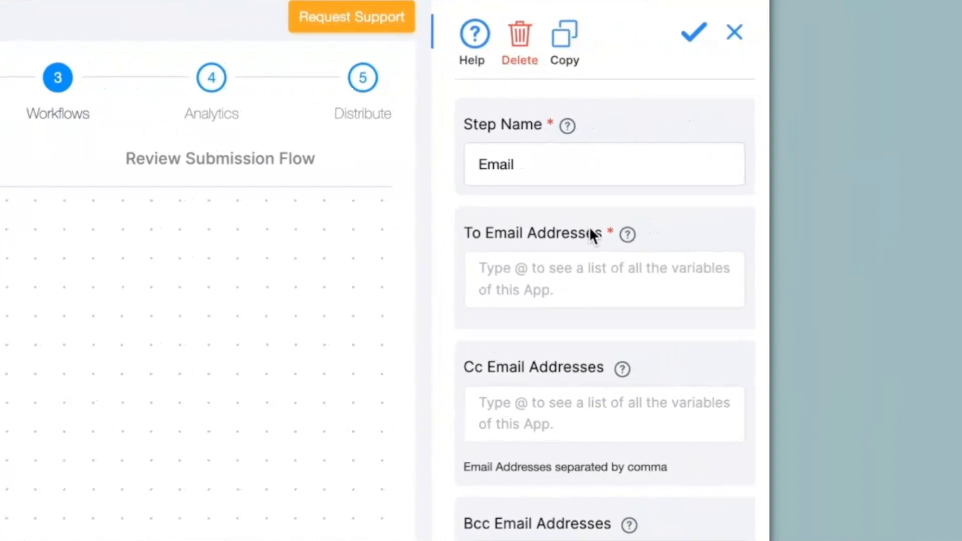
{"action": "left_click", "coordinate": [677, 266]}
{"action": "key", "text": "ctrl+v"}
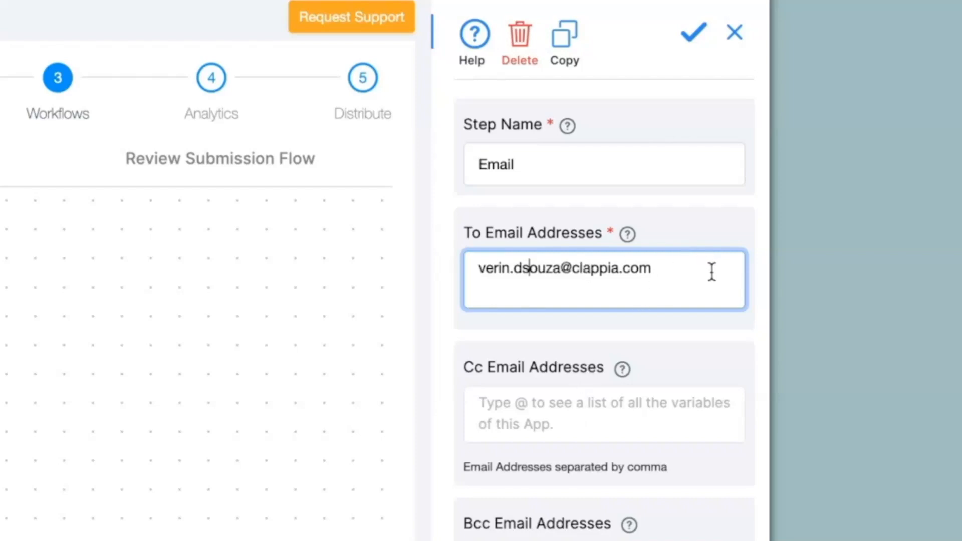
Set the email subject to 'Marketing Activity Plan'
{"action": "scroll", "coordinate": [625, 271], "scroll_direction": "down", "scroll_amount": 9}
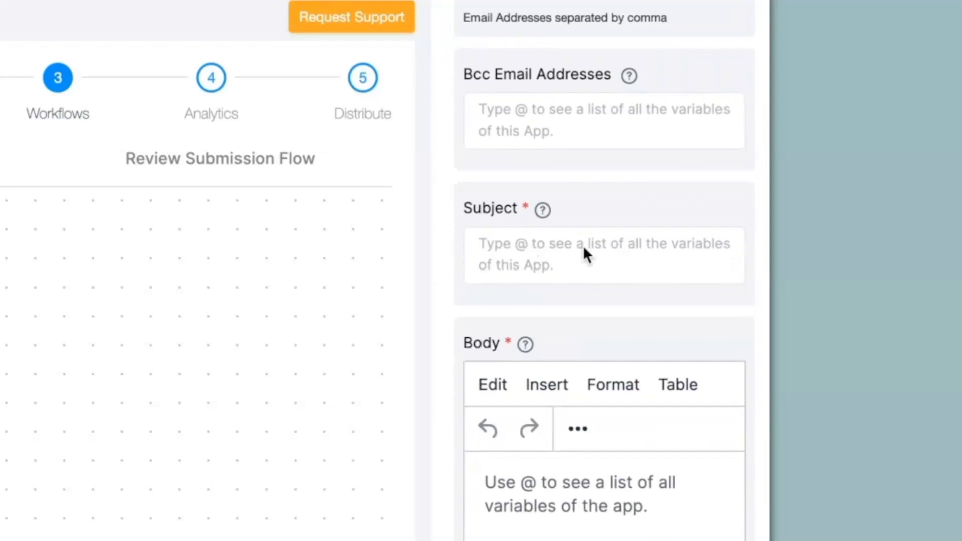
{"action": "left_click", "coordinate": [584, 248]}
{"action": "type", "text": "Marketing Activity Plan"}
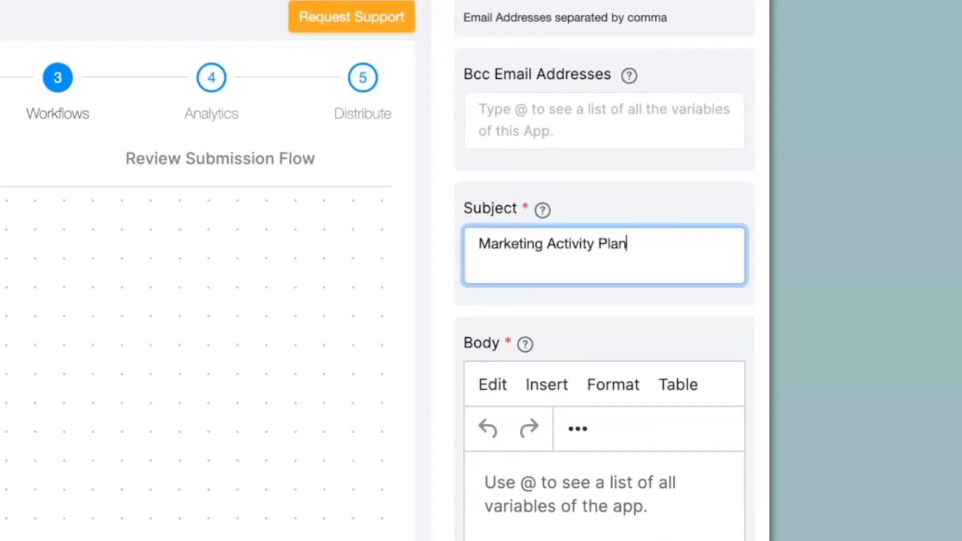
Write the body greeting 'Hi,' and the line introducing the marketing activity plan details below
{"action": "left_click", "coordinate": [543, 506]}
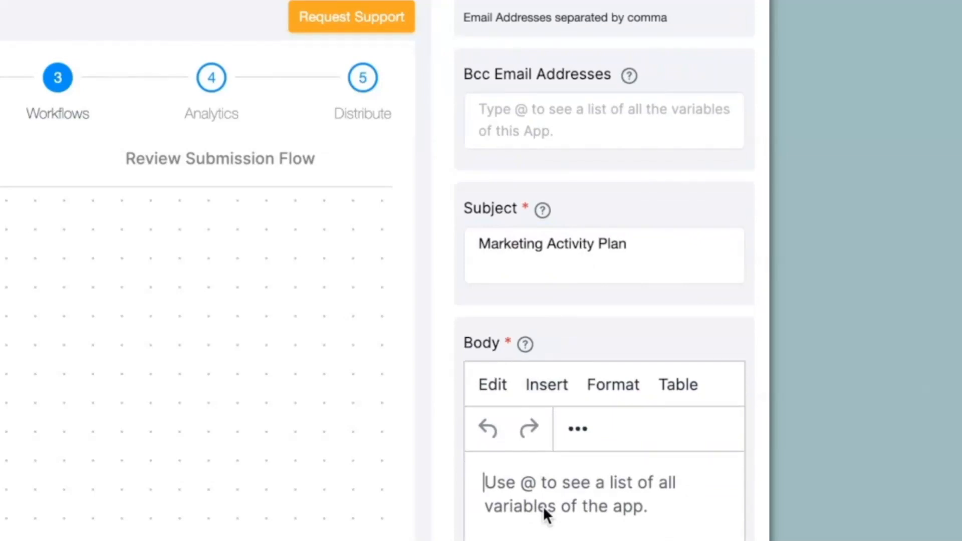
{"action": "type", "text": "Hi,"}
{"action": "key", "text": "Return"}
{"action": "type", "text": "Please find the details of the marketing activity plan to be"}
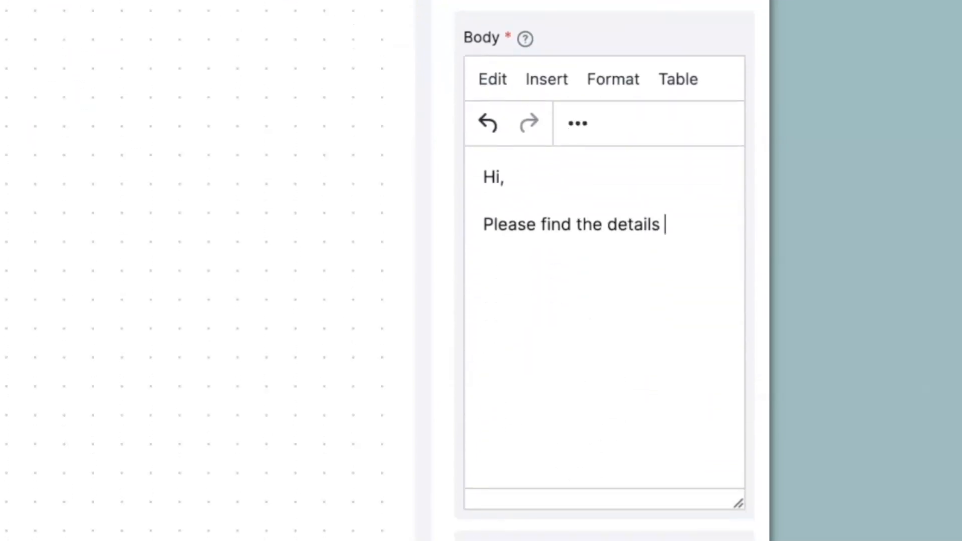
{"action": "type", "text": " conducted below:"}
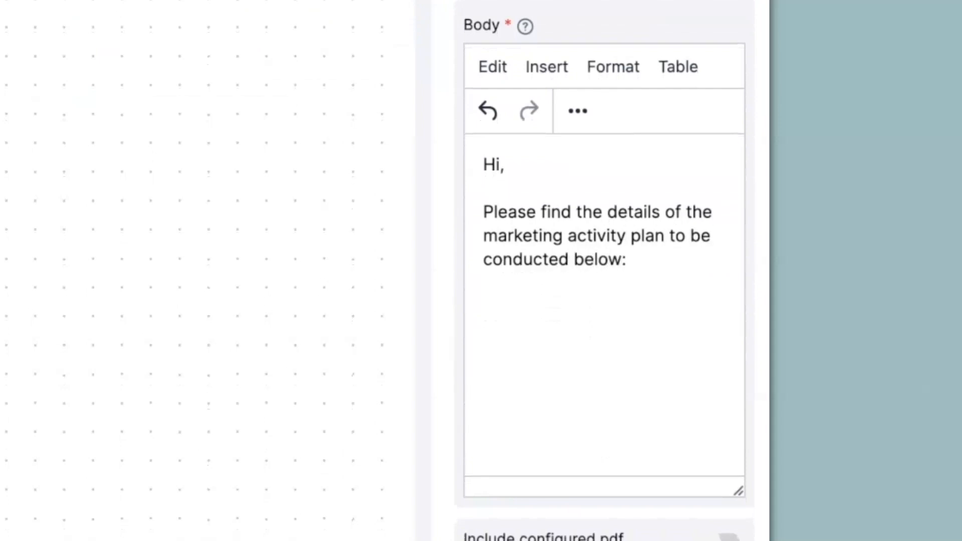
{"action": "key", "text": "Return"}
{"action": "type", "text": "@"}
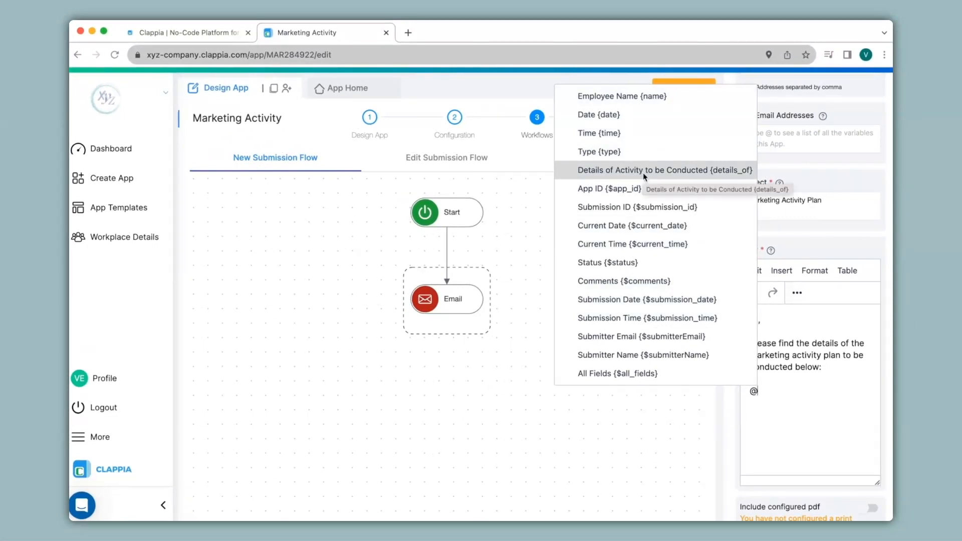
Insert the {details_of}, {date} and {time} fields on separate lines in the email body
{"action": "left_click", "coordinate": [643, 173]}
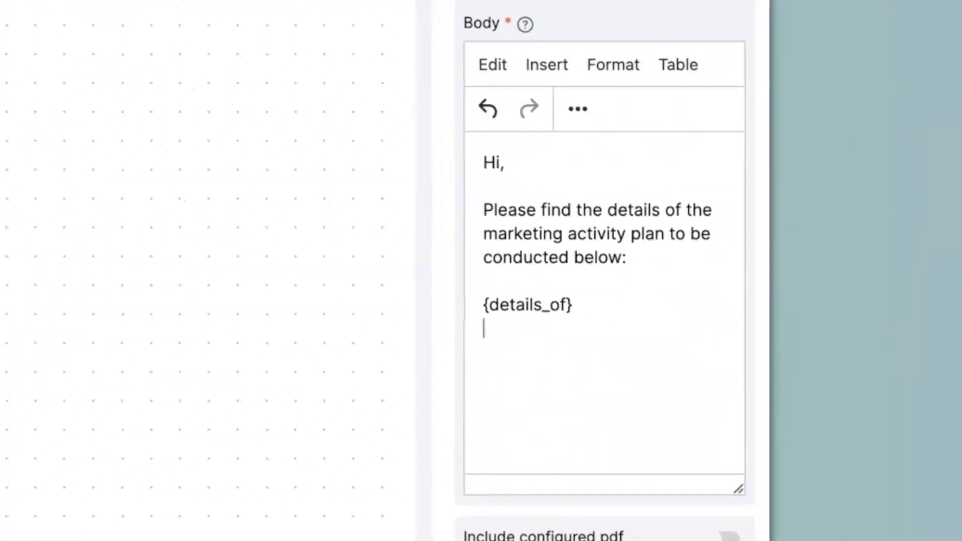
{"action": "key", "text": "Return"}
{"action": "type", "text": "@da"}
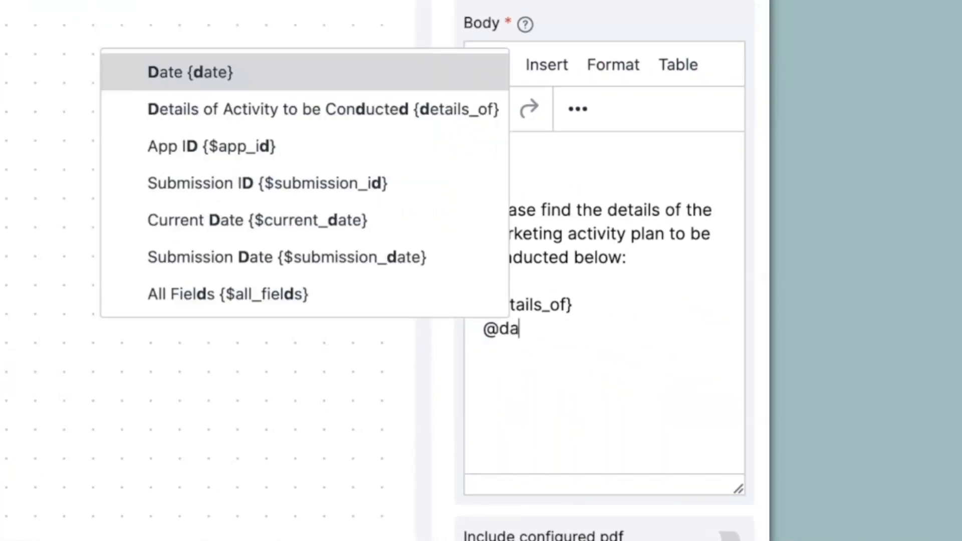
{"action": "key", "text": "Return"}
{"action": "key", "text": "Return"}
{"action": "type", "text": "@tim"}
{"action": "left_click", "coordinate": [386, 383]}
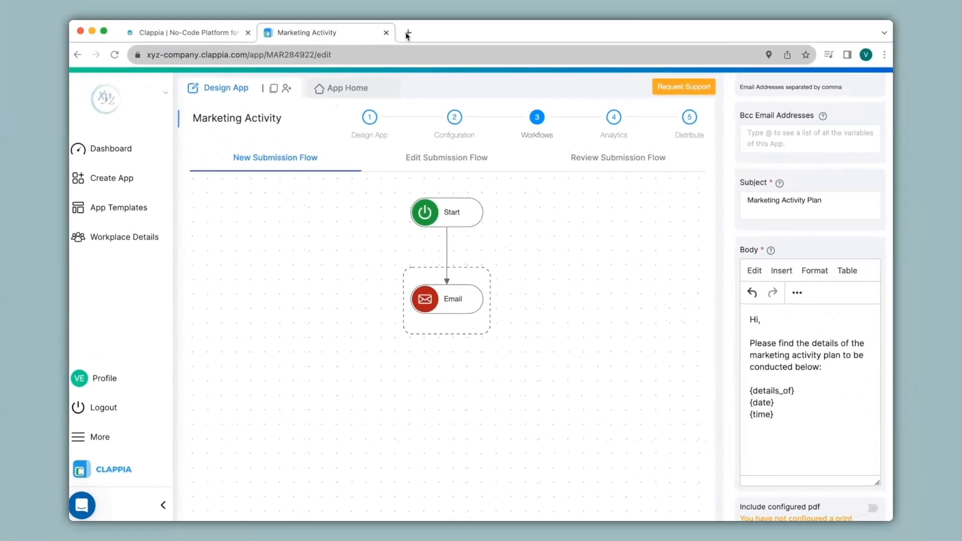
{"action": "right_click", "coordinate": [375, 34]}
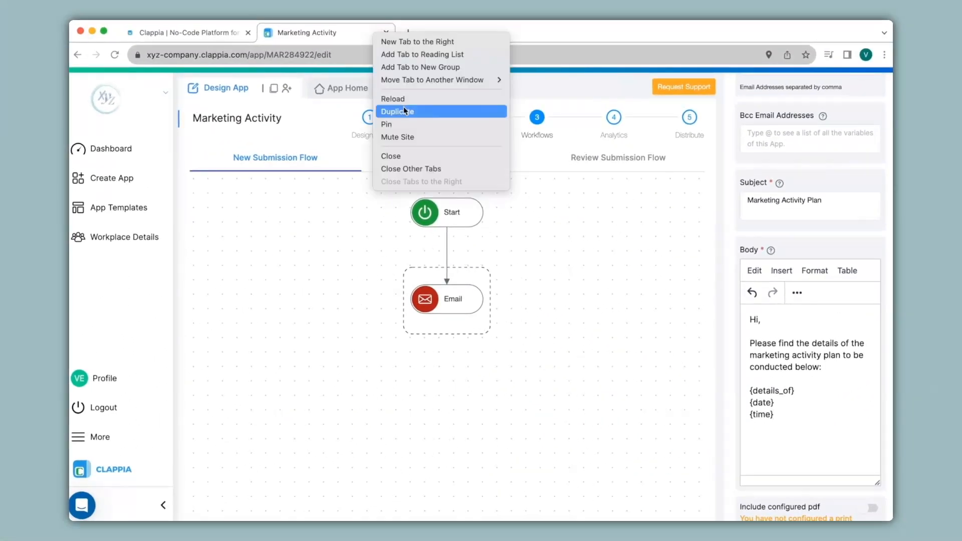
Check the Tracker section's fields in a duplicate app tab, then close the duplicate
{"action": "left_click", "coordinate": [405, 110]}
{"action": "left_click", "coordinate": [236, 202]}
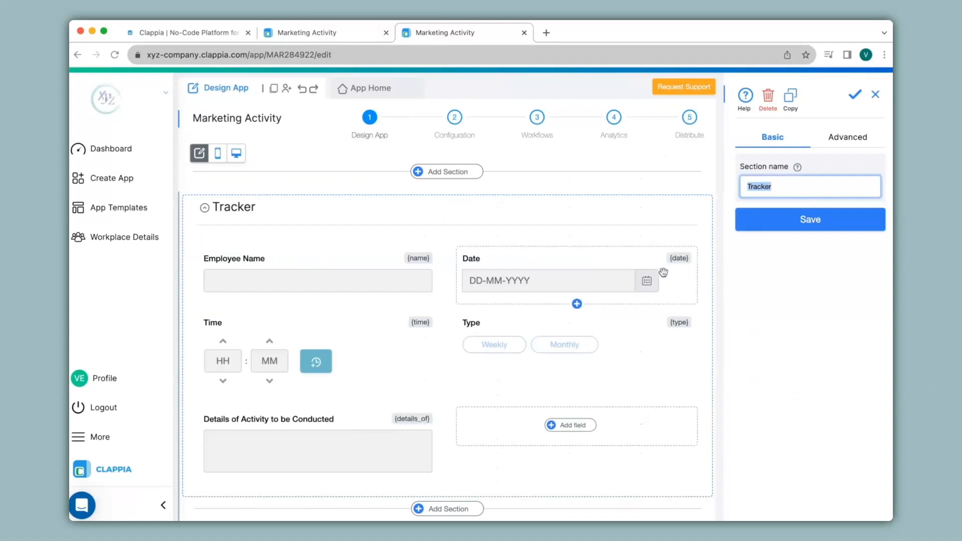
{"action": "left_click", "coordinate": [524, 32]}
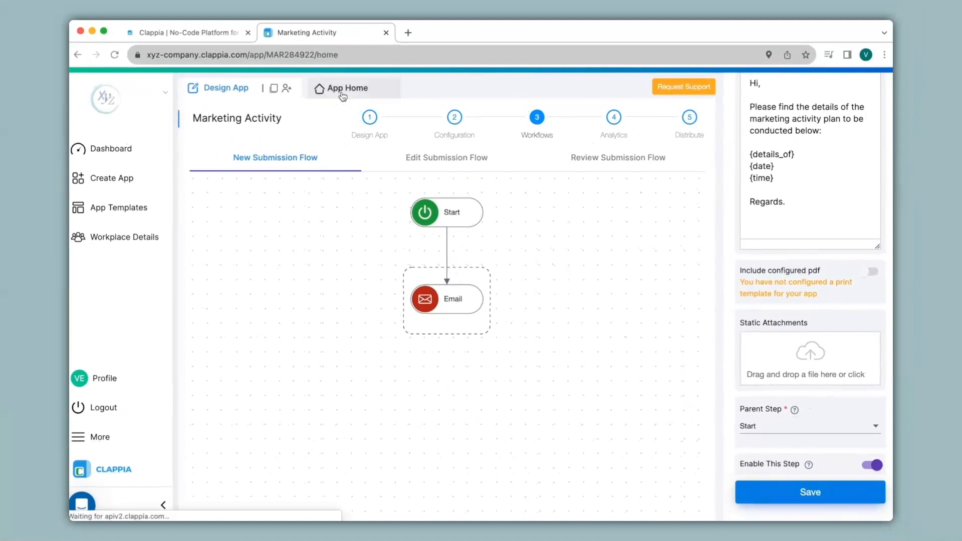
Fill a Tracker entry with the employee's name, type Weekly, and activities 'Activity 1' and 'Activity 2'
{"action": "left_click", "coordinate": [342, 91]}
{"action": "left_click", "coordinate": [367, 206]}
{"action": "type", "text": "Verin"}
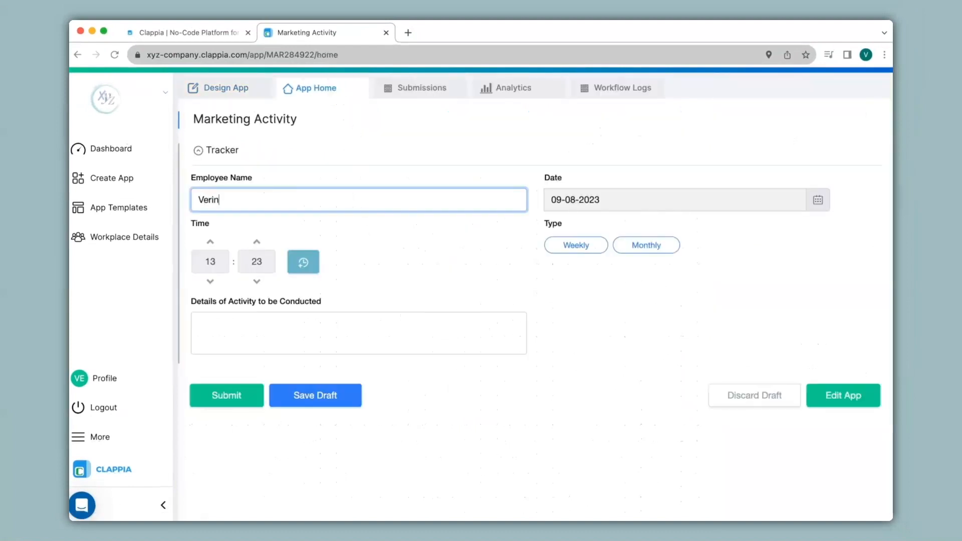
{"action": "left_click", "coordinate": [576, 245]}
{"action": "left_click", "coordinate": [358, 333]}
{"action": "type", "text": "Activity 1"}
{"action": "key", "text": "Return"}
{"action": "type", "text": "Activity 2"}
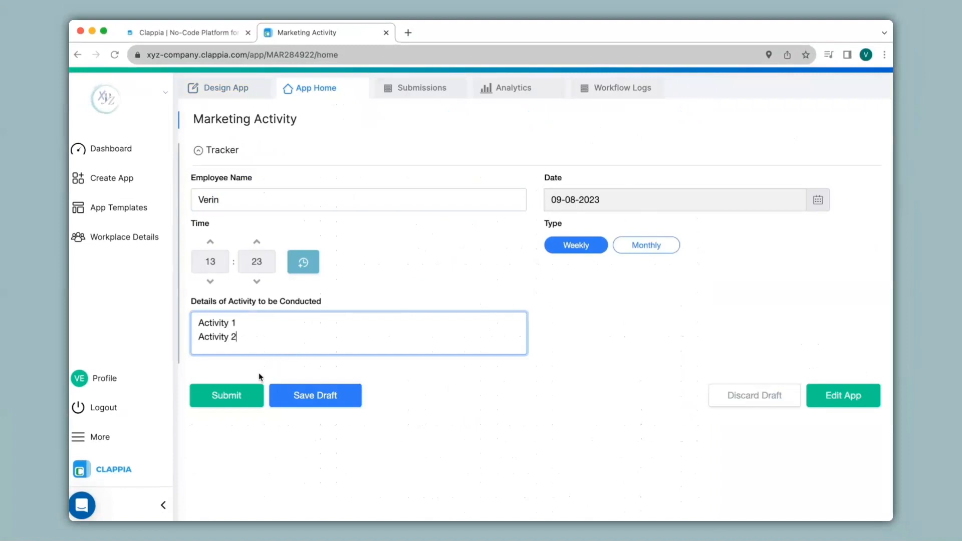
Submit the entry, review it under Submissions, and open Gmail in a new tab
{"action": "left_click", "coordinate": [242, 394]}
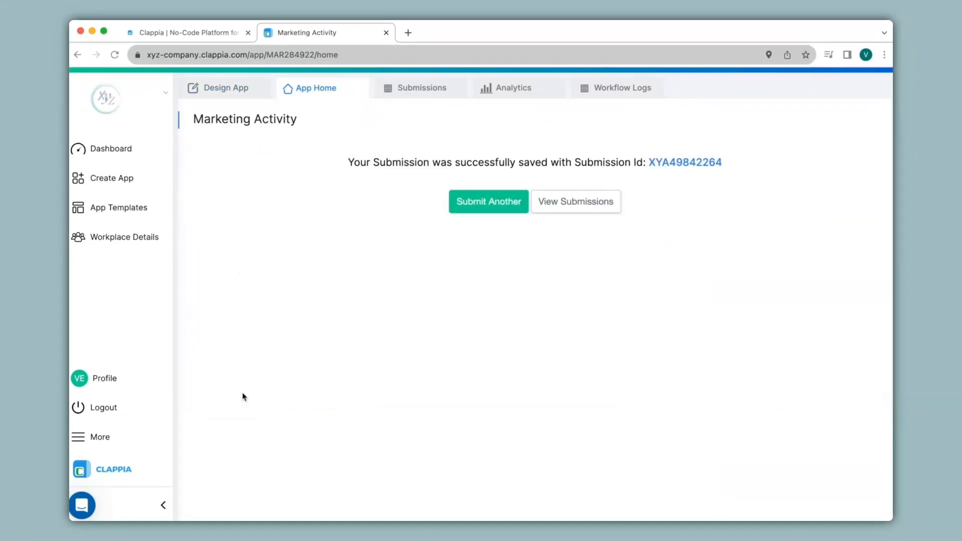
{"action": "left_click", "coordinate": [422, 88]}
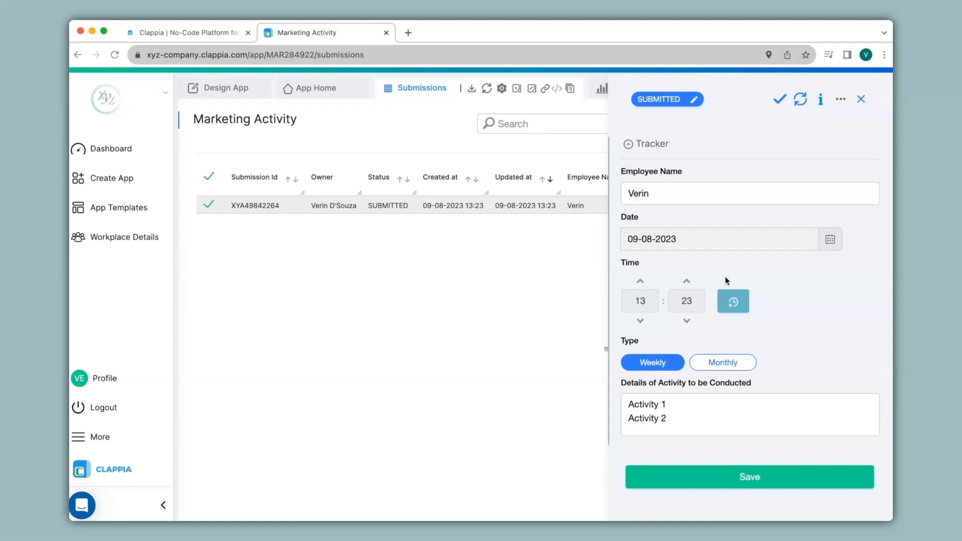
{"action": "left_click", "coordinate": [407, 33]}
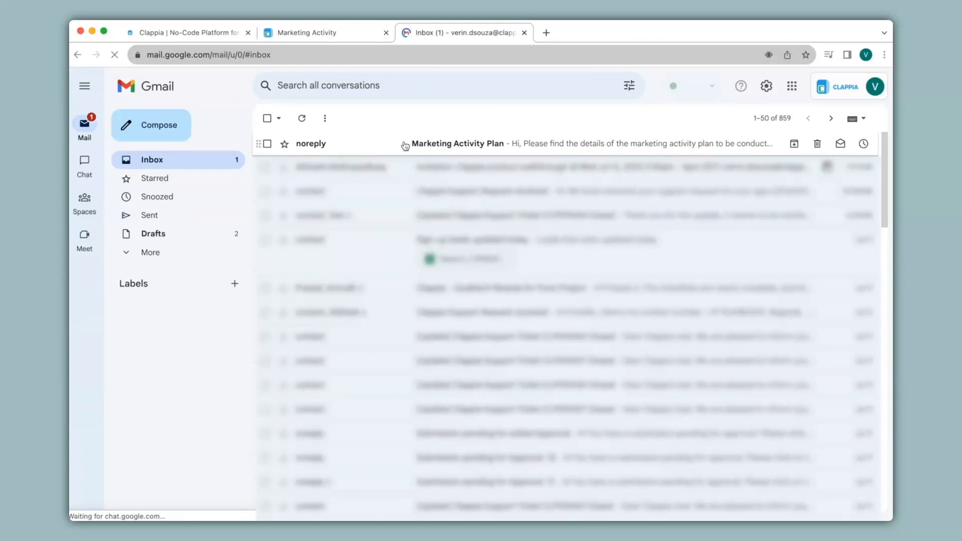
Read the 'Marketing Activity Plan' email in Gmail, then return to the Clappia app
{"action": "left_click", "coordinate": [404, 144]}
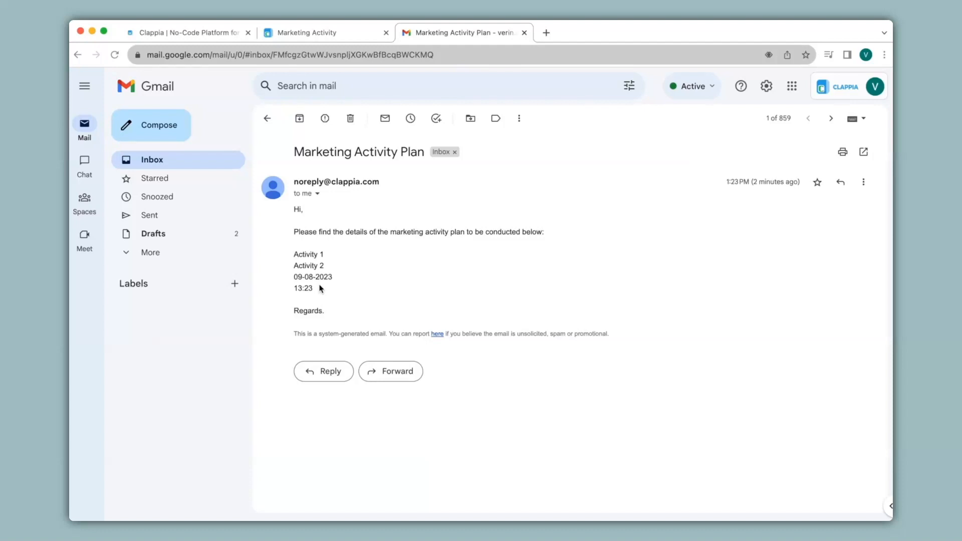
{"action": "left_click", "coordinate": [300, 32]}
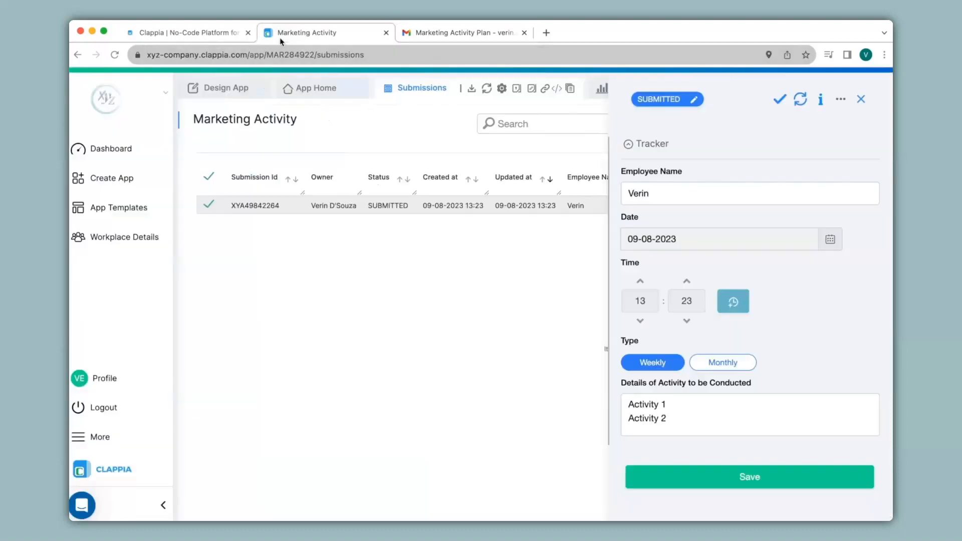
Check the Type choices Weekly and Monthly on the home form, then add a step under Start
{"action": "left_click", "coordinate": [240, 90]}
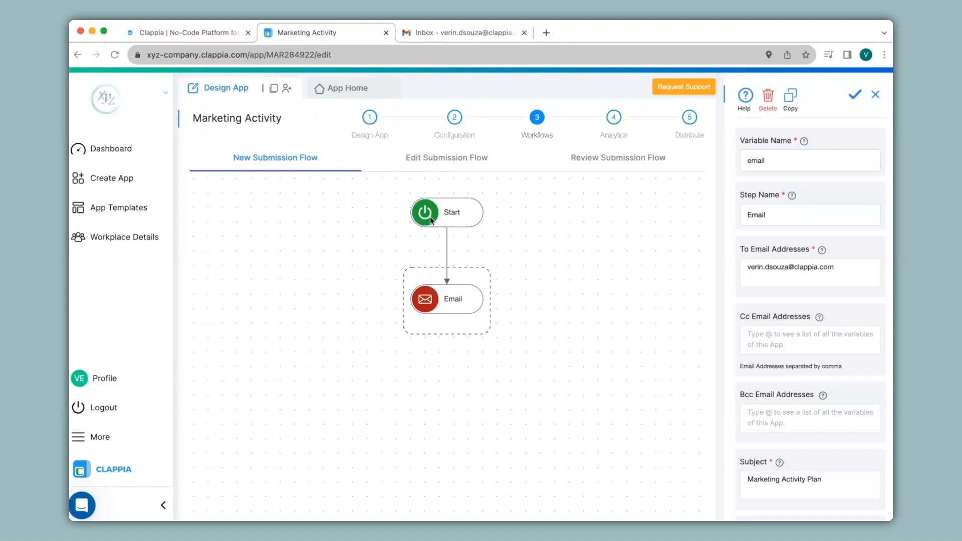
{"action": "left_click", "coordinate": [343, 90]}
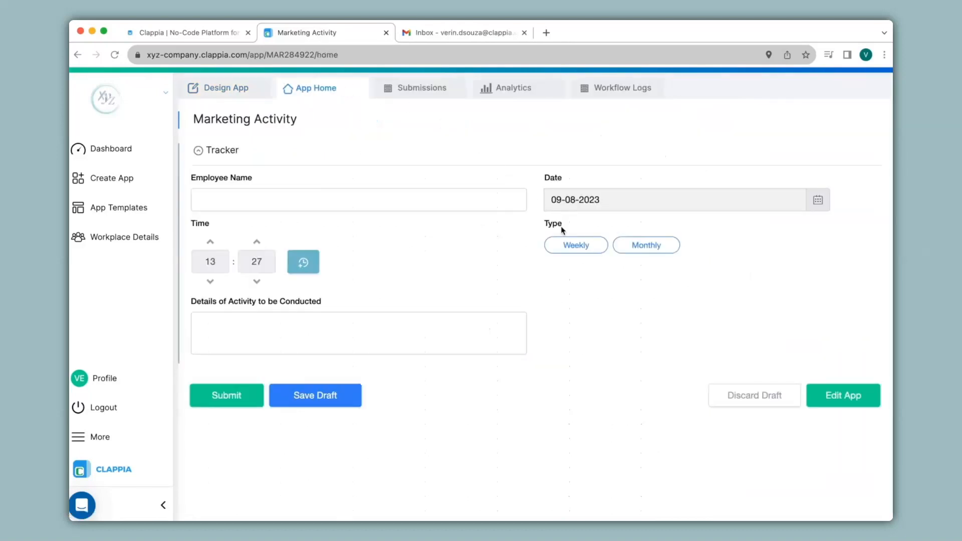
{"action": "left_click", "coordinate": [566, 244]}
{"action": "left_click", "coordinate": [646, 245]}
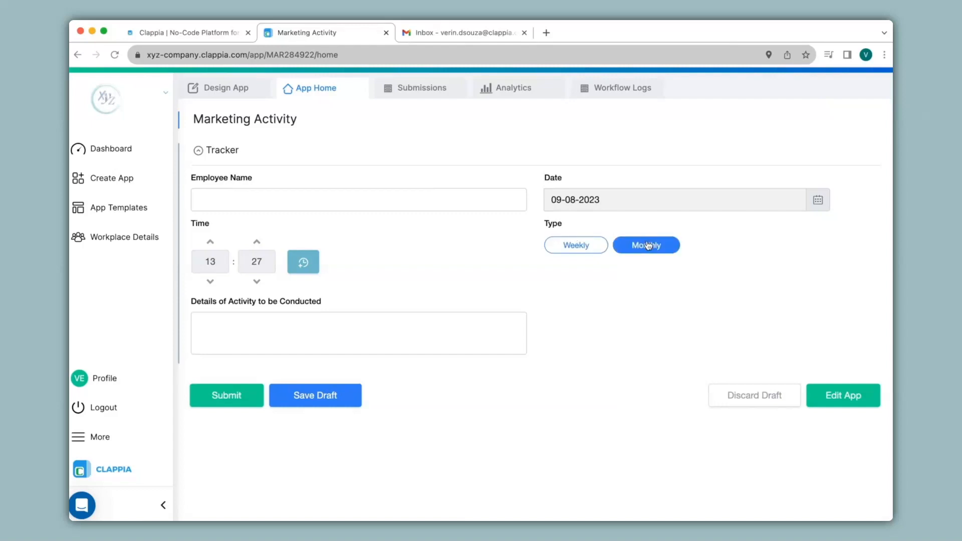
{"action": "left_click", "coordinate": [237, 92]}
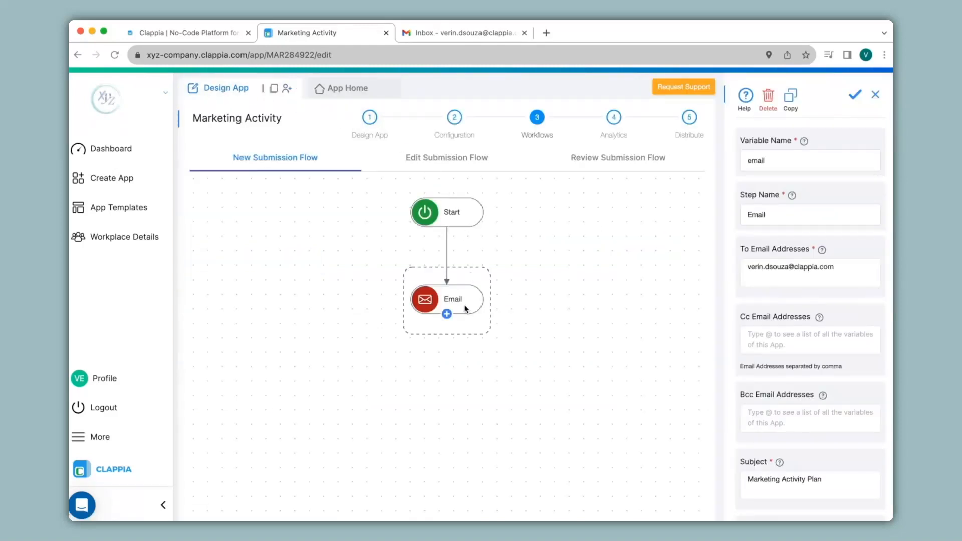
{"action": "left_click", "coordinate": [450, 224]}
Add an If step under Start with the condition {type}="Monthly"
{"action": "left_click", "coordinate": [482, 367]}
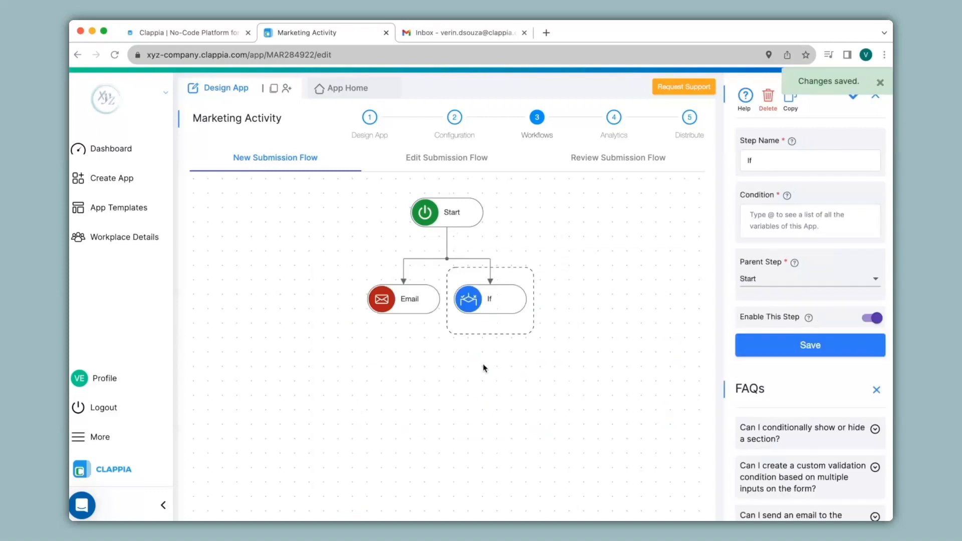
{"action": "mouse_move", "coordinate": [504, 302]}
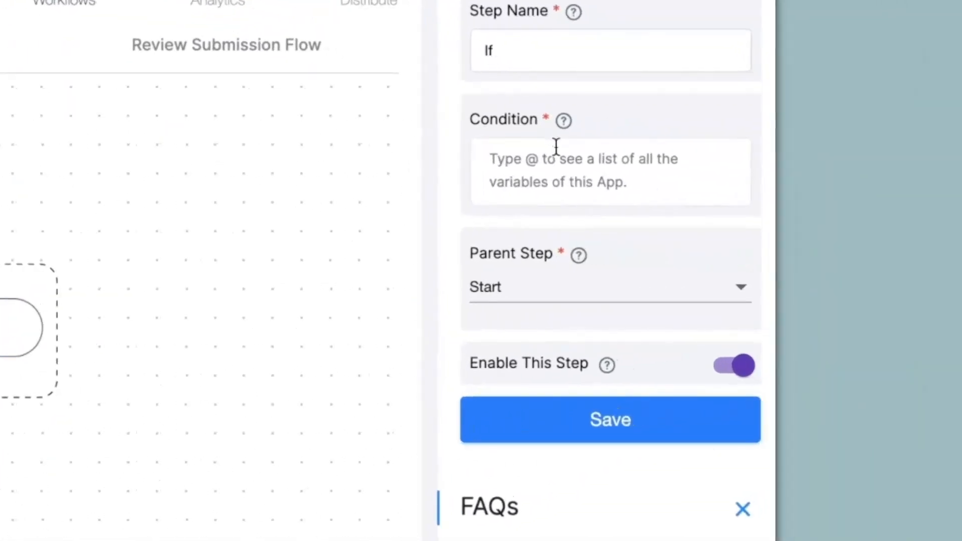
{"action": "left_click", "coordinate": [556, 153]}
{"action": "type", "text": "@typ"}
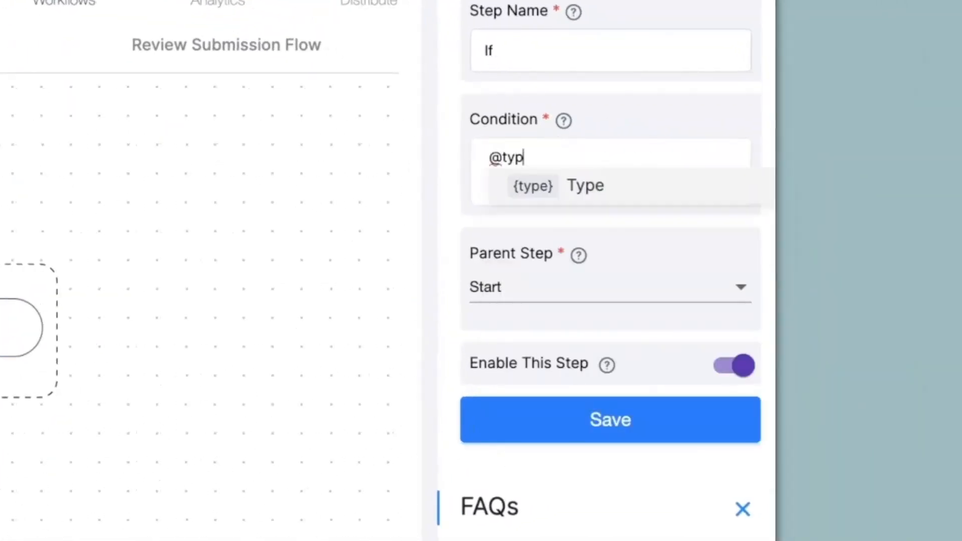
{"action": "left_click", "coordinate": [577, 186]}
{"action": "type", "text": "=\"Monthly"}
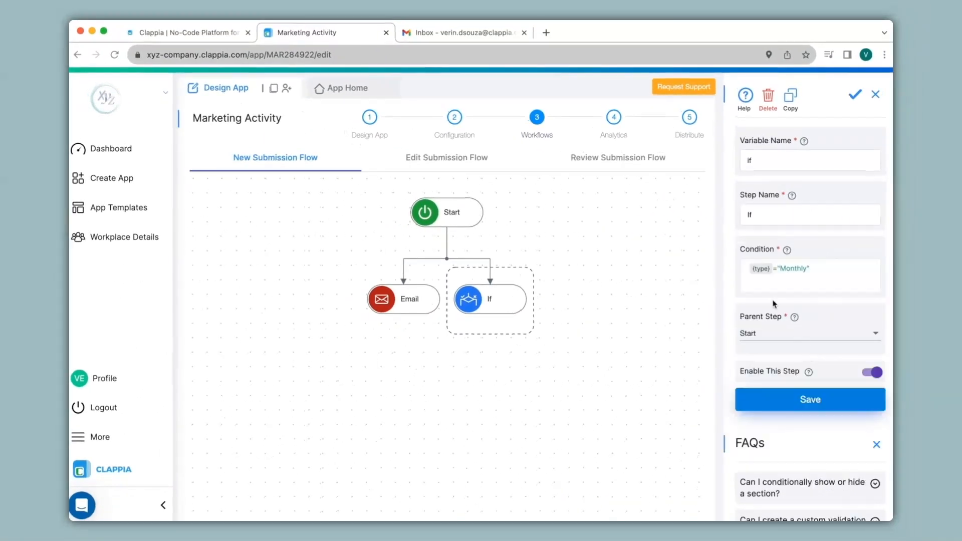
{"action": "mouse_move", "coordinate": [404, 314]}
{"action": "left_click", "coordinate": [491, 313]}
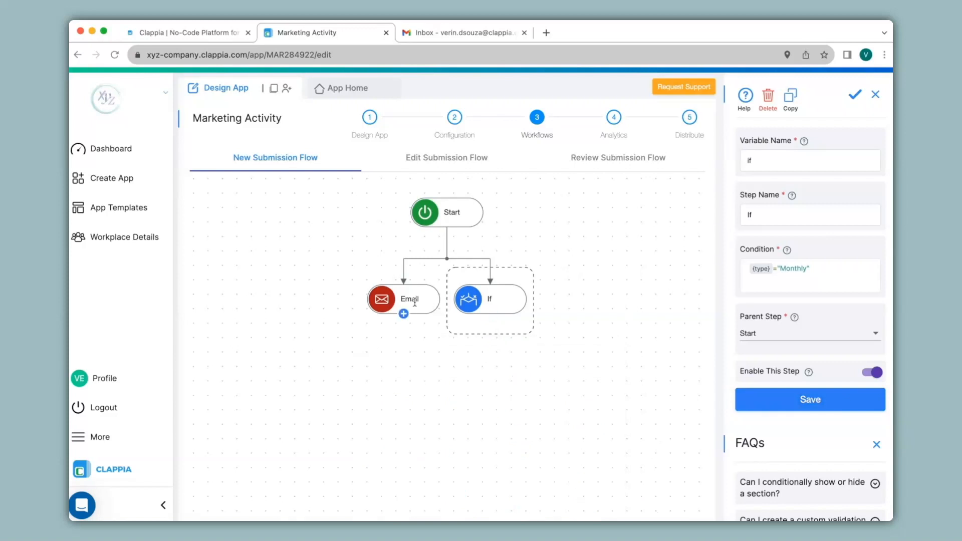
Set the Email step's parent step to If so it runs only after the condition
{"action": "left_click", "coordinate": [414, 301]}
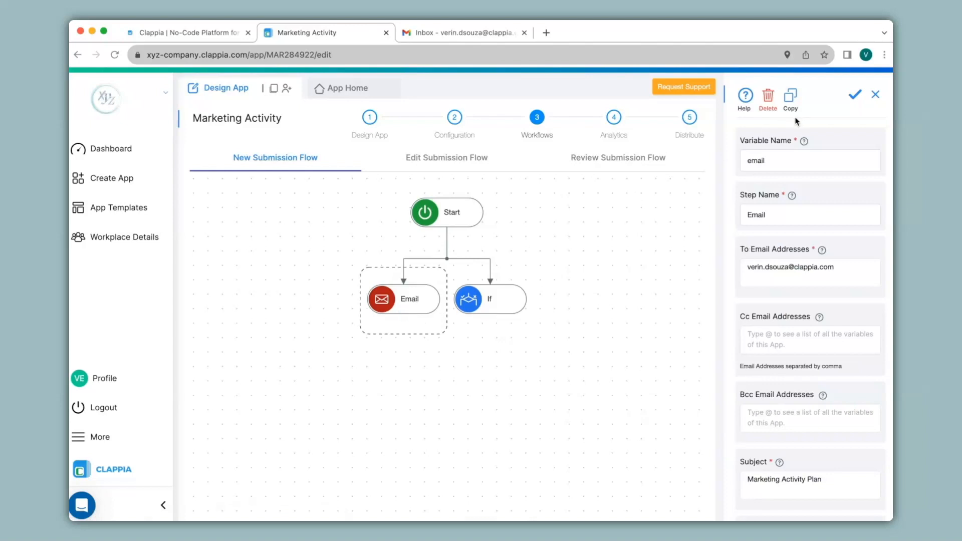
{"action": "left_click", "coordinate": [489, 314]}
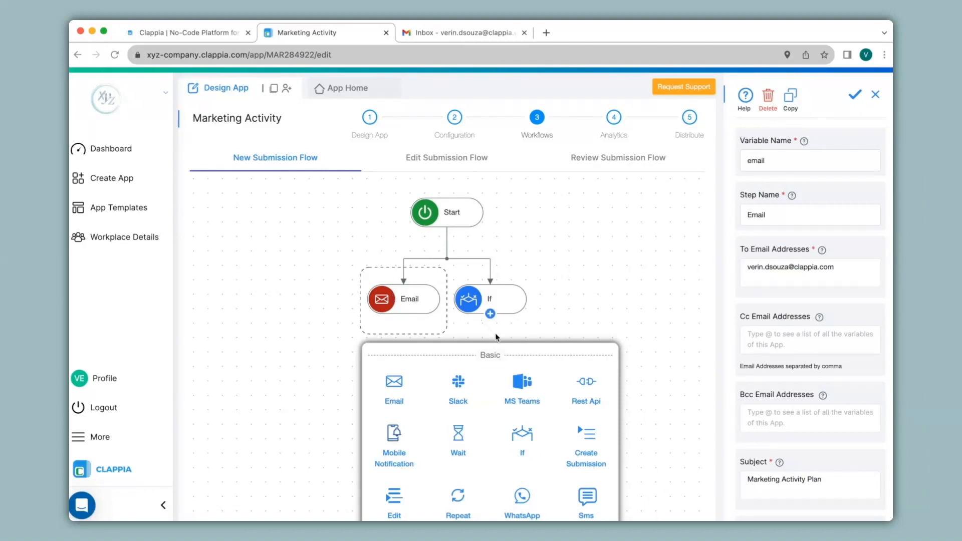
{"action": "left_click", "coordinate": [416, 299]}
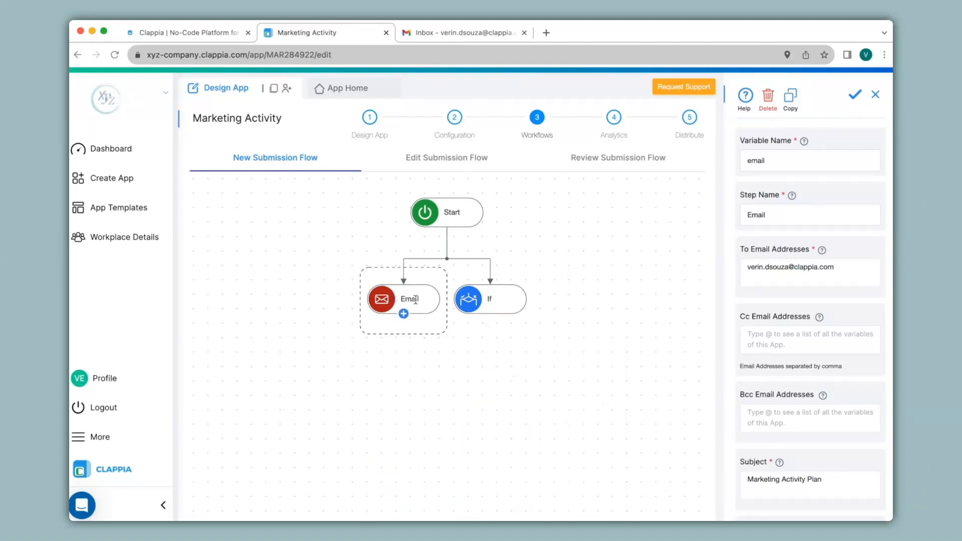
{"action": "scroll", "coordinate": [808, 278], "scroll_direction": "down", "scroll_amount": 10}
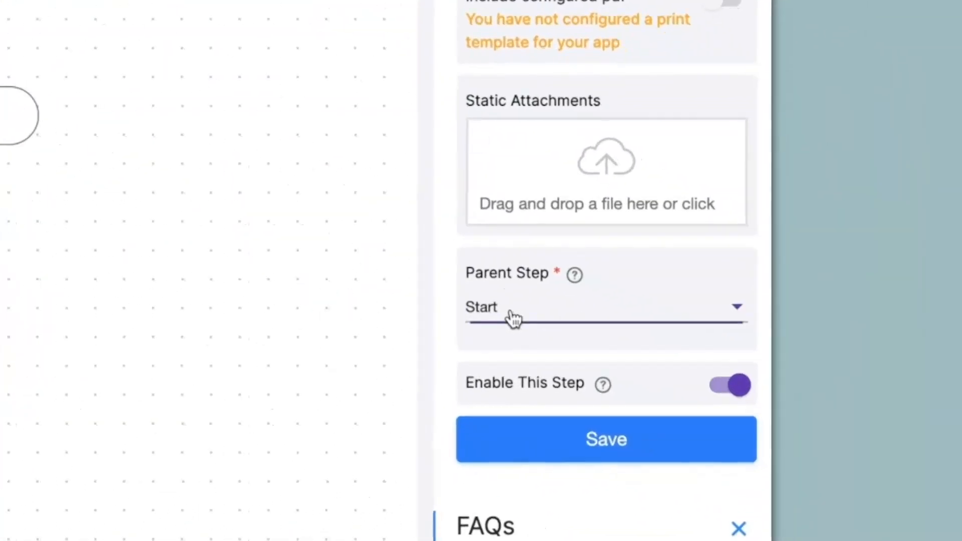
{"action": "left_click", "coordinate": [764, 401]}
{"action": "left_click", "coordinate": [492, 375]}
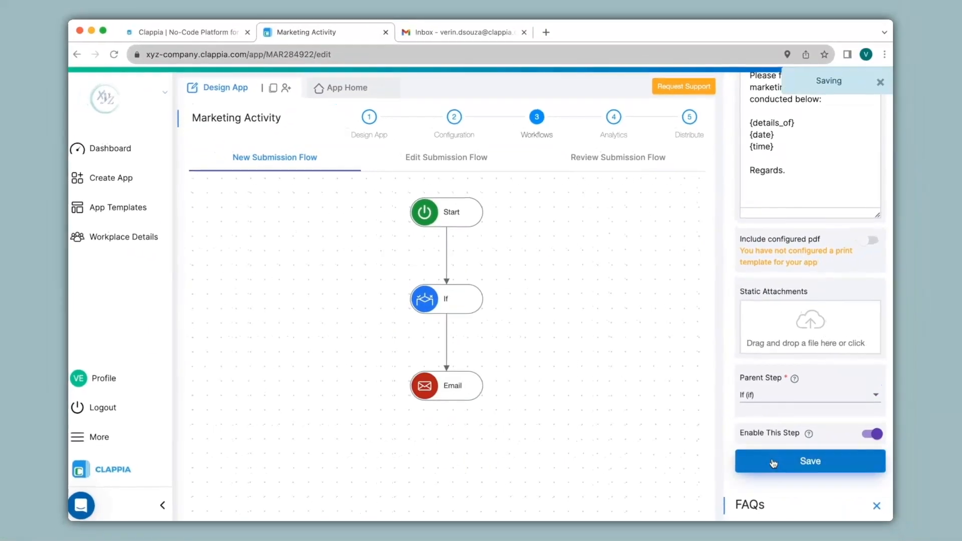
Prefix the Email step's body lines with 'Activity plan -', 'Date -' and 'Time -'
{"action": "mouse_move", "coordinate": [456, 396]}
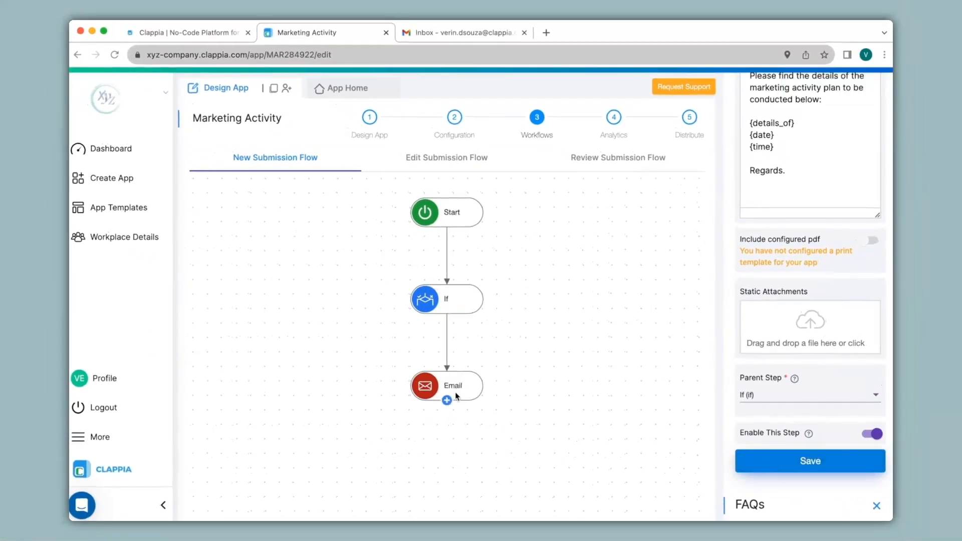
{"action": "left_click", "coordinate": [464, 298]}
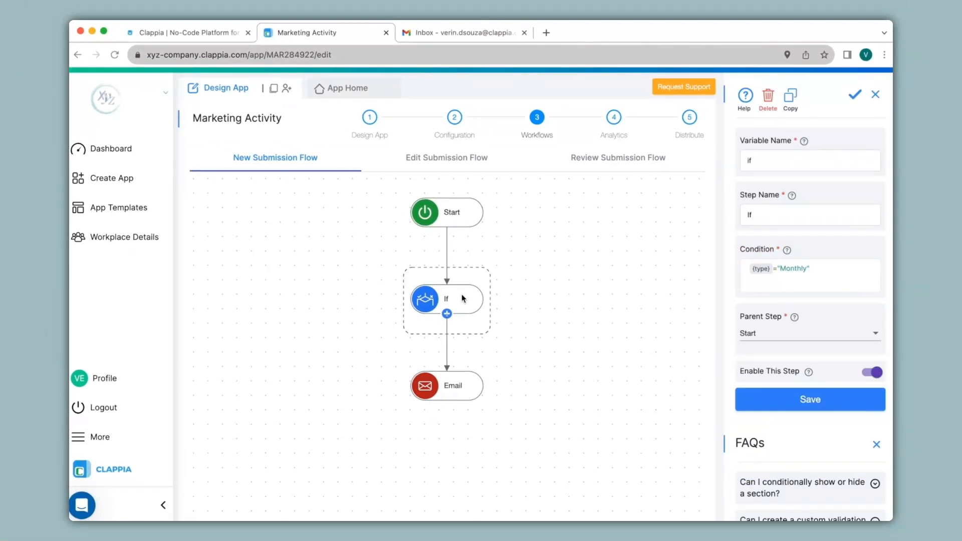
{"action": "left_click", "coordinate": [457, 395]}
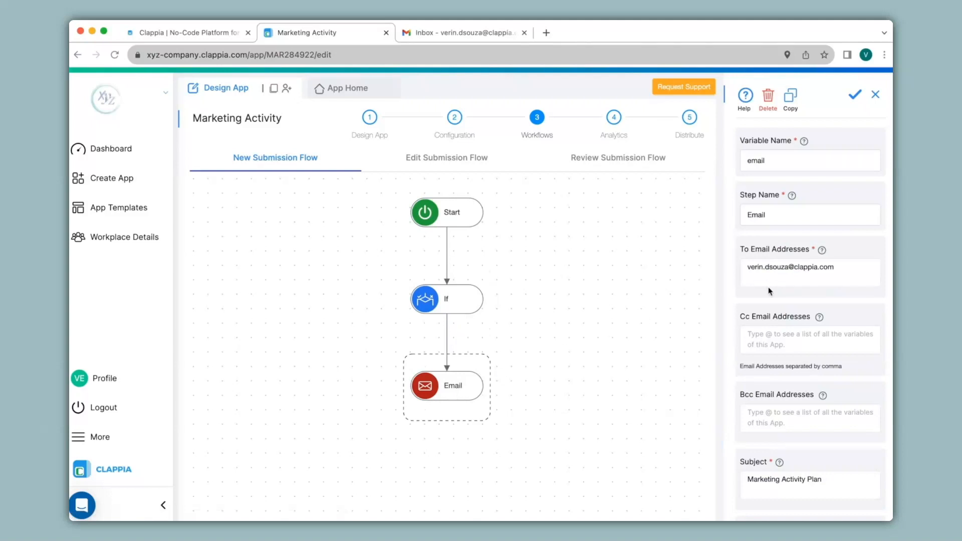
{"action": "scroll", "coordinate": [769, 290], "scroll_direction": "down", "scroll_amount": 6}
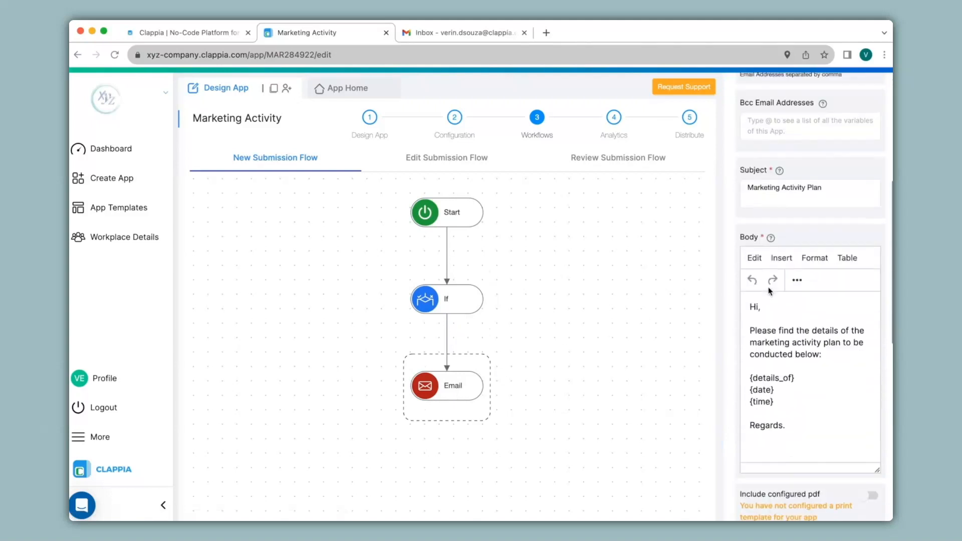
{"action": "left_click", "coordinate": [750, 343]}
{"action": "type", "text": "A"}
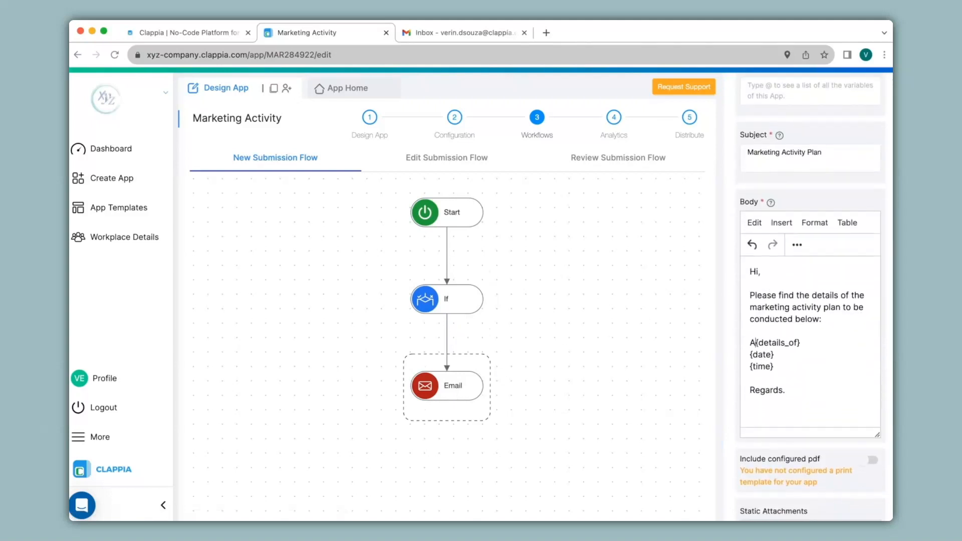
{"action": "type", "text": "ctivity plan -"}
{"action": "left_click", "coordinate": [750, 354]}
{"action": "type", "text": "Date -"}
{"action": "left_click", "coordinate": [750, 366]}
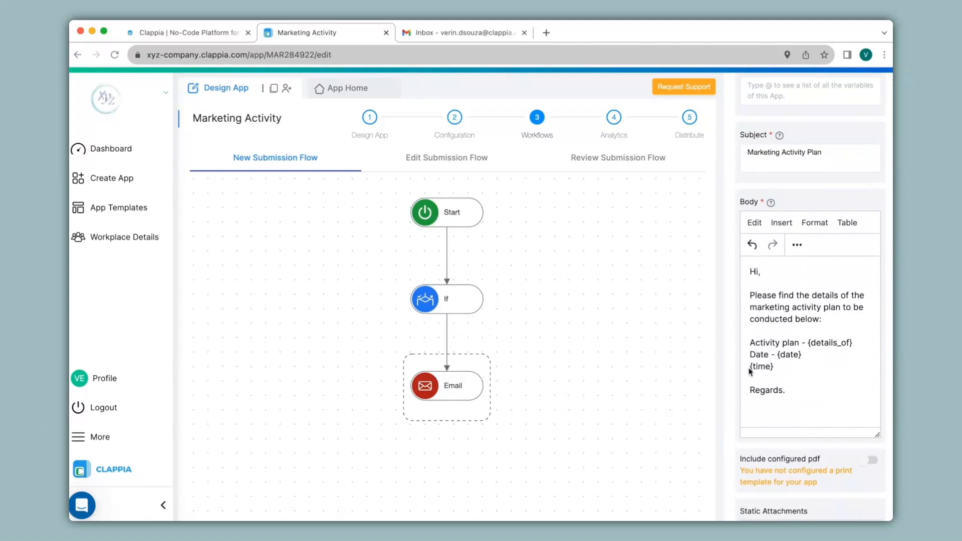
{"action": "type", "text": "Time -"}
{"action": "scroll", "coordinate": [769, 427], "scroll_direction": "down", "scroll_amount": 1}
{"action": "scroll", "coordinate": [768, 428], "scroll_direction": "down", "scroll_amount": 4}
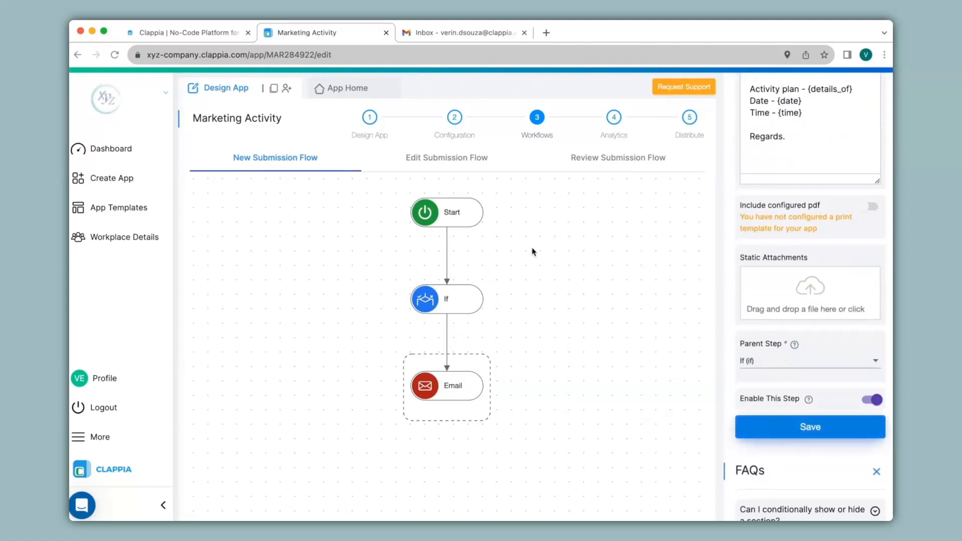
Start a new Tracker entry with the employee's name and Type set to Weekly
{"action": "left_click", "coordinate": [330, 92]}
{"action": "left_click", "coordinate": [316, 208]}
{"action": "type", "text": "Verin"}
{"action": "left_click", "coordinate": [584, 254]}
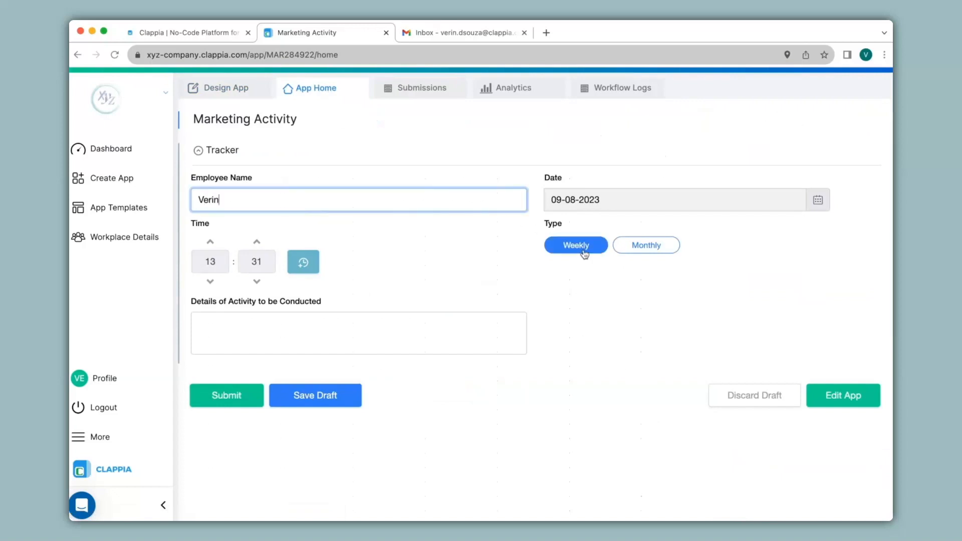
Set the entry type to Monthly with details 'Activity 1' and 'Activity 2' on separate lines
{"action": "left_click", "coordinate": [645, 246]}
{"action": "left_click", "coordinate": [647, 250]}
{"action": "key", "text": "Tab"}
{"action": "type", "text": "Activity 1"}
{"action": "key", "text": "Return"}
{"action": "type", "text": "Activity 2"}
Submit the entry, confirm it in the submissions list, then view the Gmail inbox
{"action": "left_click", "coordinate": [226, 395]}
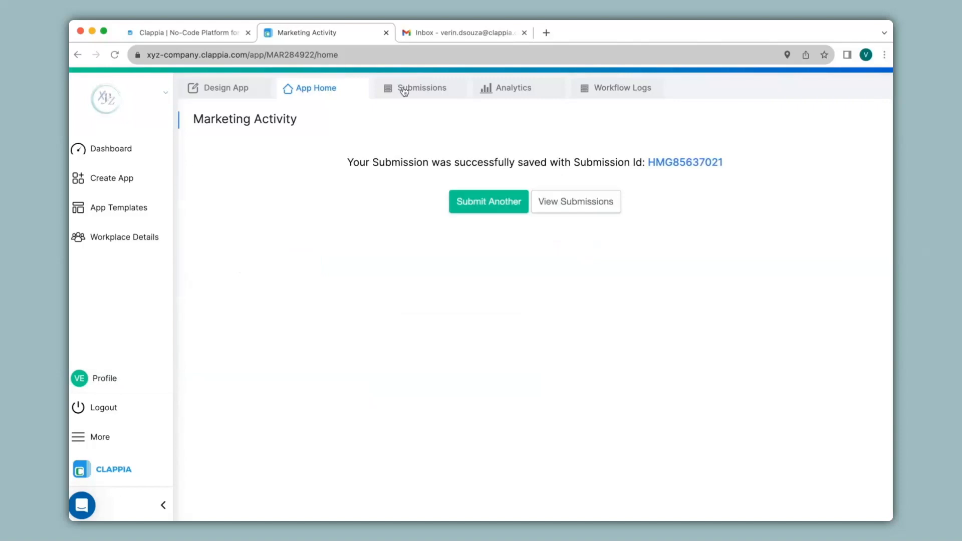
{"action": "left_click", "coordinate": [406, 89]}
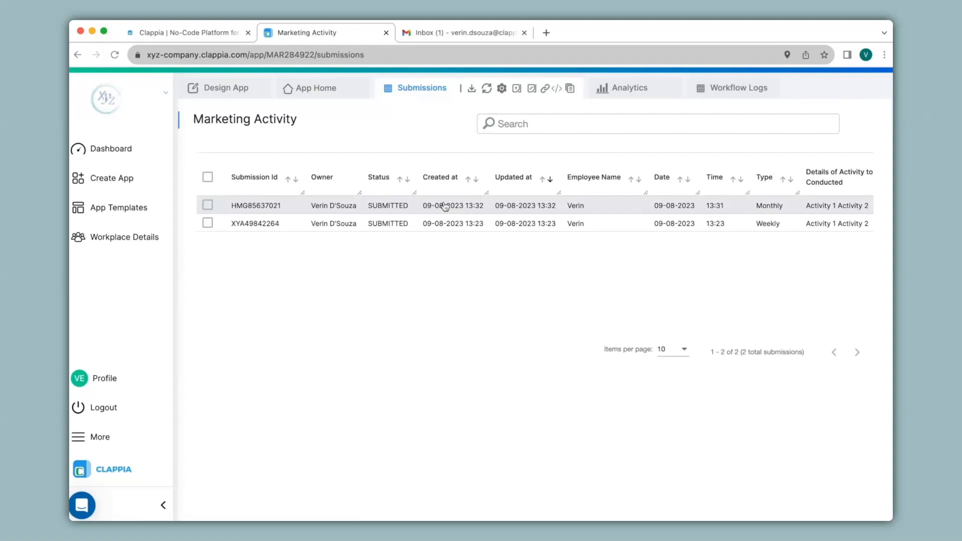
{"action": "left_click", "coordinate": [449, 36]}
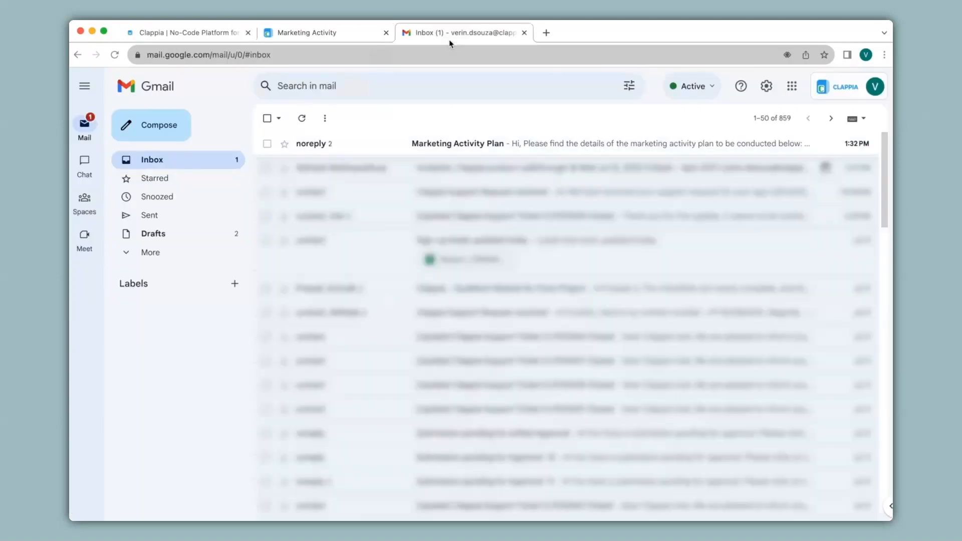
Read the Marketing Activity Plan email's labelled details, then return to the Clappia submissions
{"action": "left_click", "coordinate": [364, 148]}
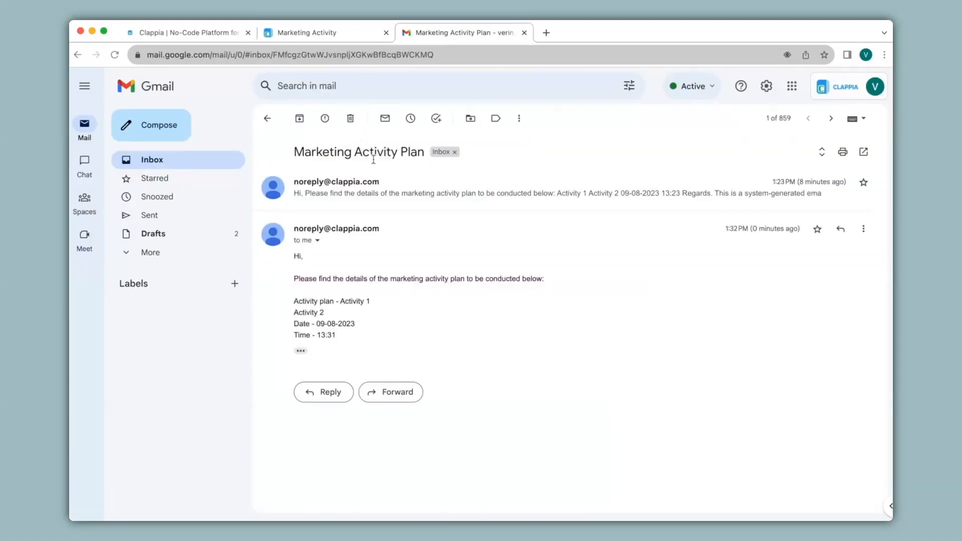
{"action": "left_click", "coordinate": [303, 34]}
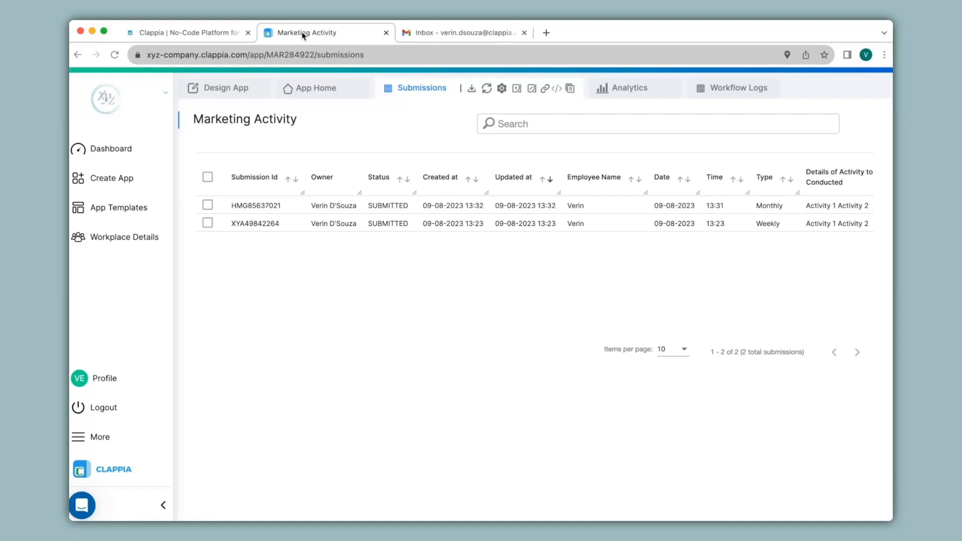
Add a Wait step directly under Start, set to Wait Till a date and time
{"action": "left_click", "coordinate": [238, 89]}
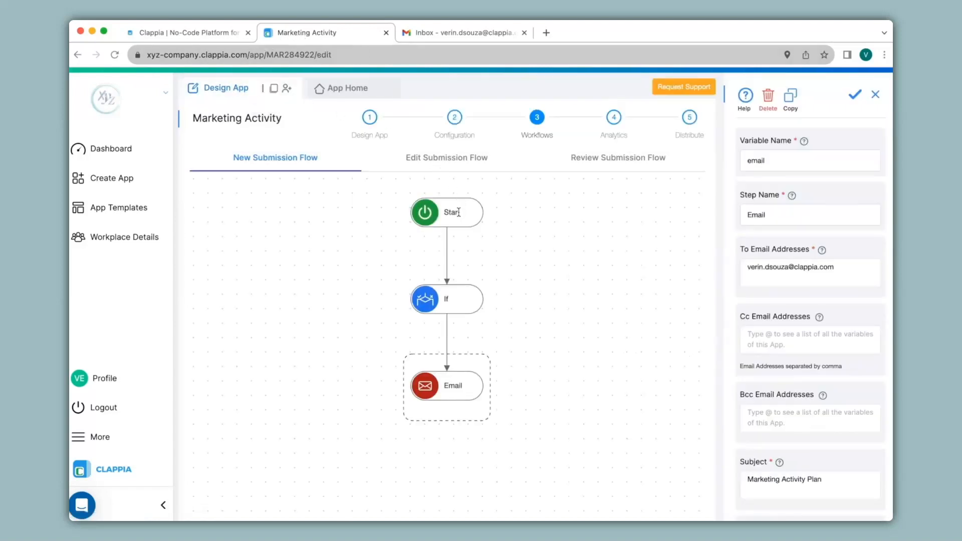
{"action": "left_click", "coordinate": [459, 212]}
{"action": "left_click", "coordinate": [415, 348]}
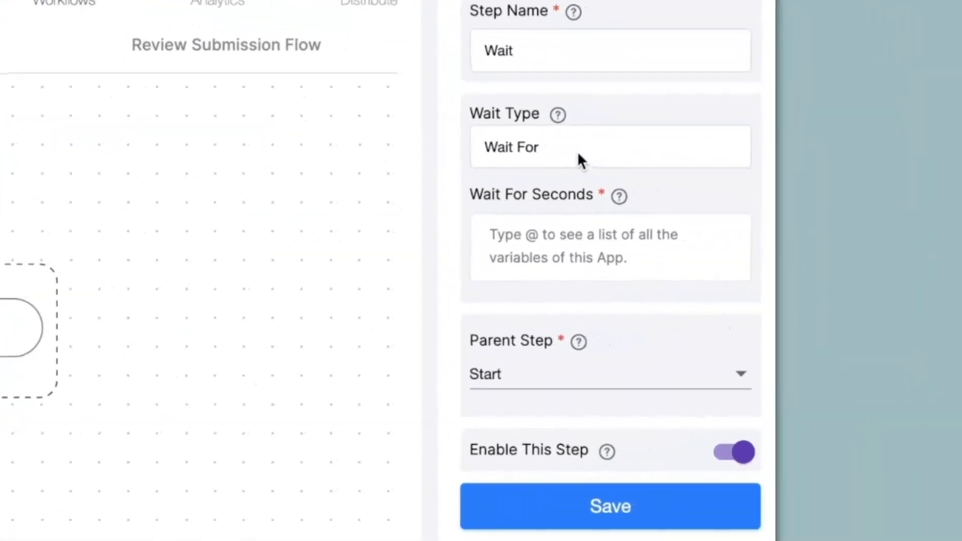
{"action": "left_click", "coordinate": [790, 199]}
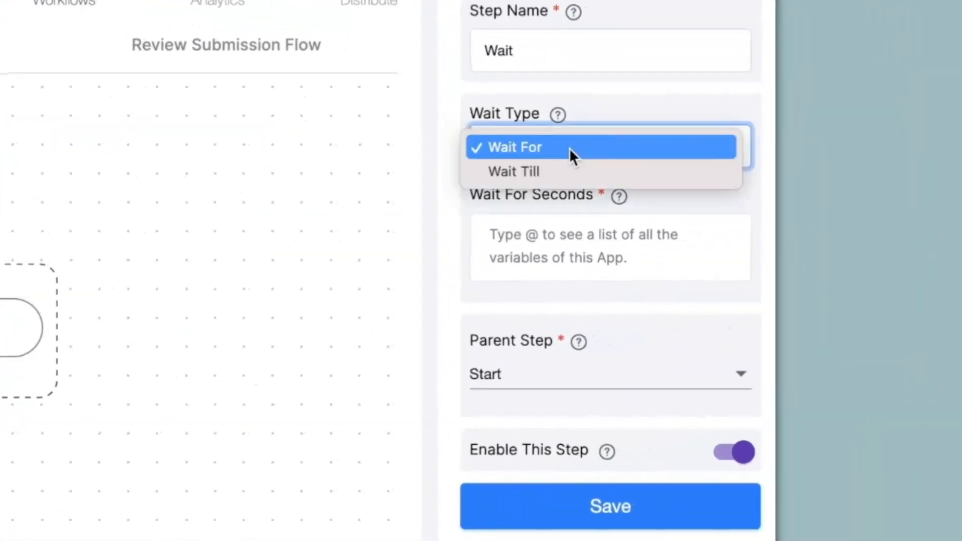
{"action": "left_click", "coordinate": [560, 177]}
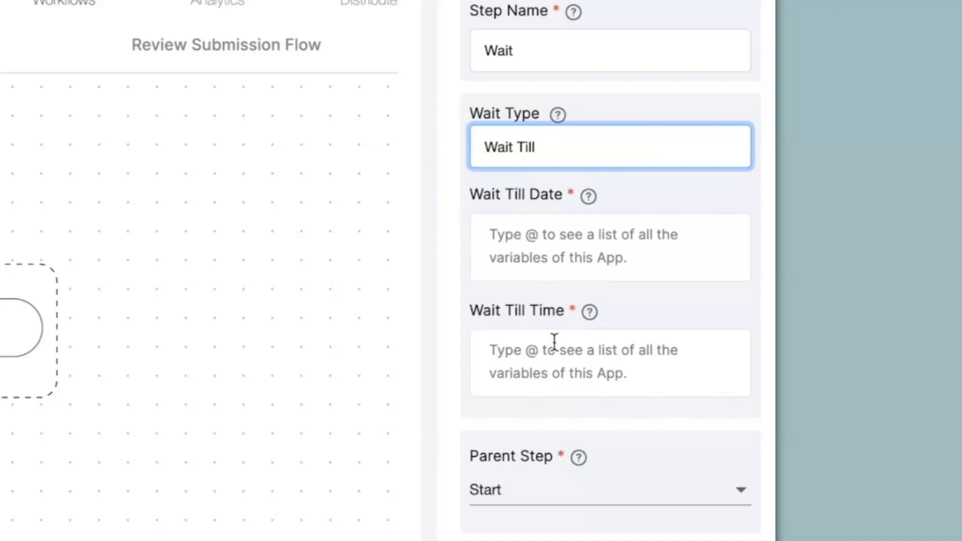
Set Wait Till Date to {date} +1 and Wait Till Time to {time}
{"action": "left_click", "coordinate": [539, 251]}
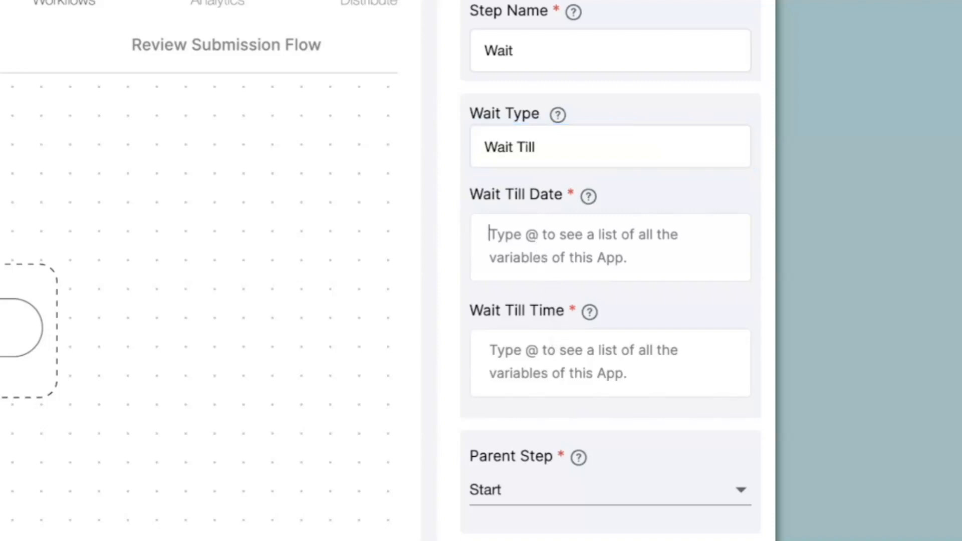
{"action": "type", "text": "@da"}
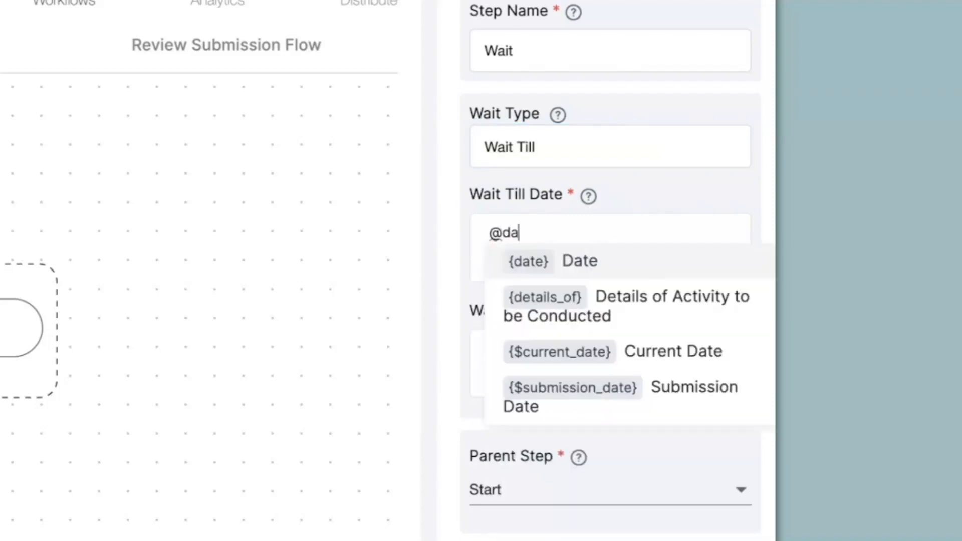
{"action": "left_click", "coordinate": [550, 267]}
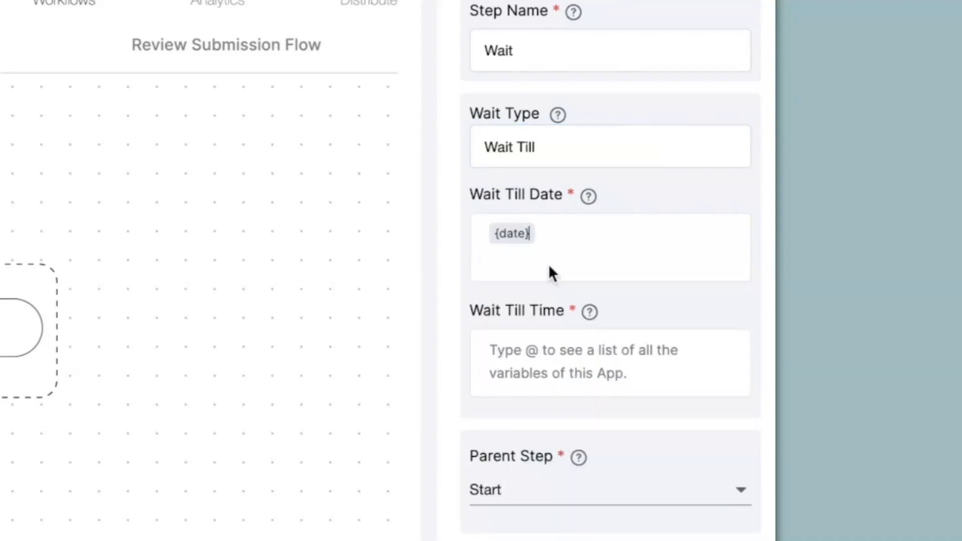
{"action": "type", "text": "+1"}
{"action": "left_click", "coordinate": [571, 373]}
{"action": "type", "text": "@tim"}
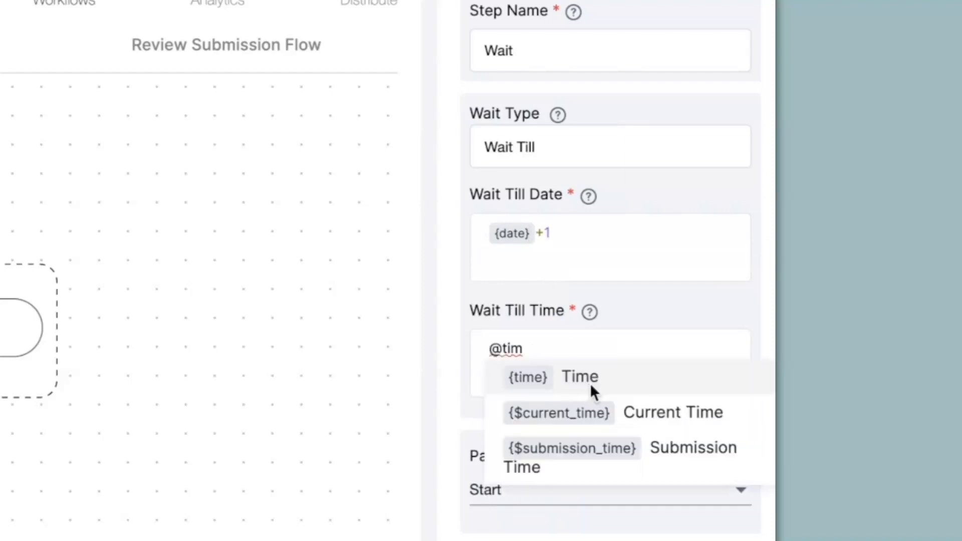
{"action": "left_click", "coordinate": [591, 385]}
Switch the Wait step to Wait For 120 seconds and save it
{"action": "left_click", "coordinate": [540, 150]}
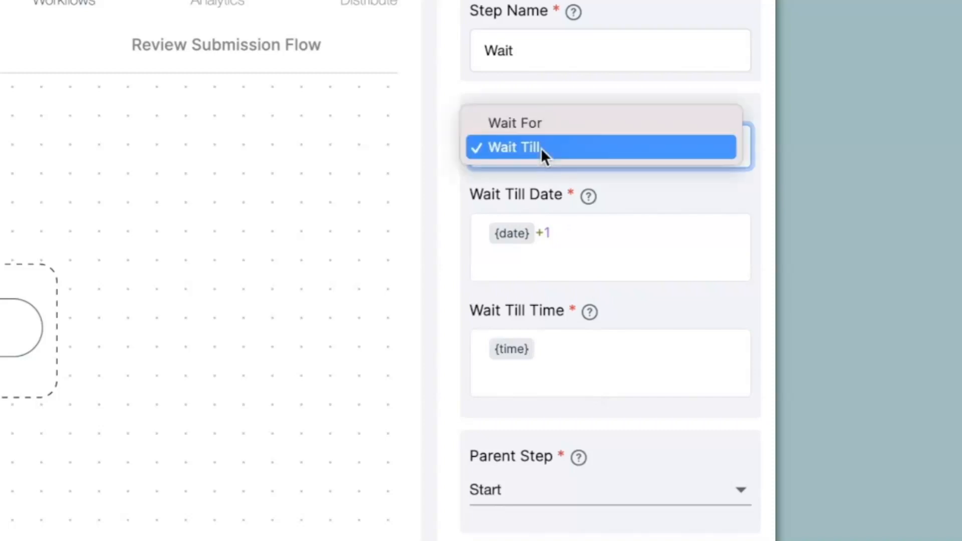
{"action": "left_click", "coordinate": [524, 126]}
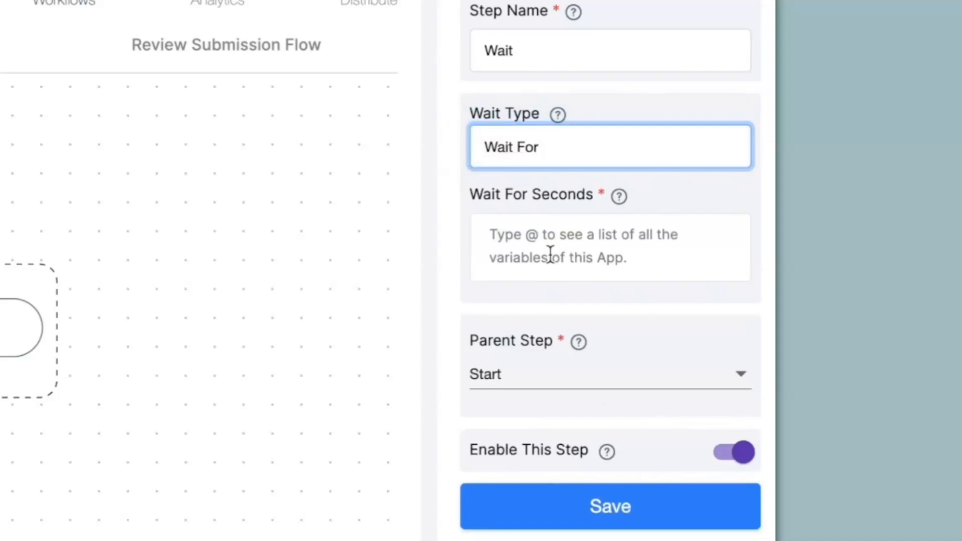
{"action": "left_click", "coordinate": [550, 254]}
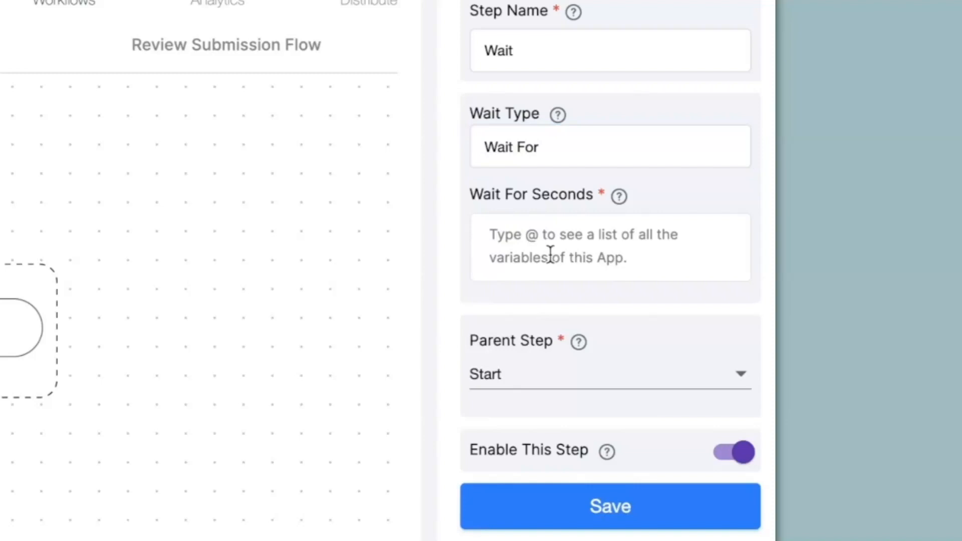
{"action": "type", "text": "120"}
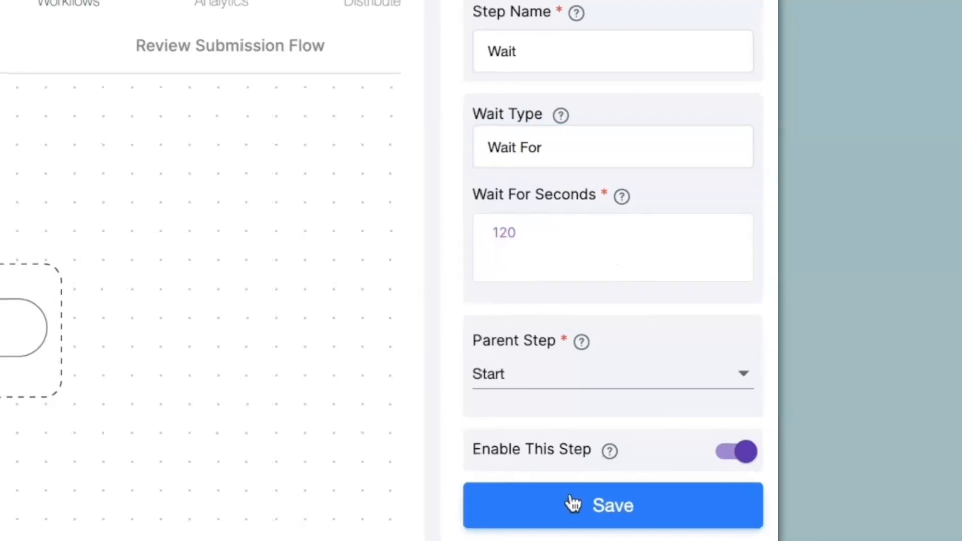
{"action": "left_click", "coordinate": [569, 504]}
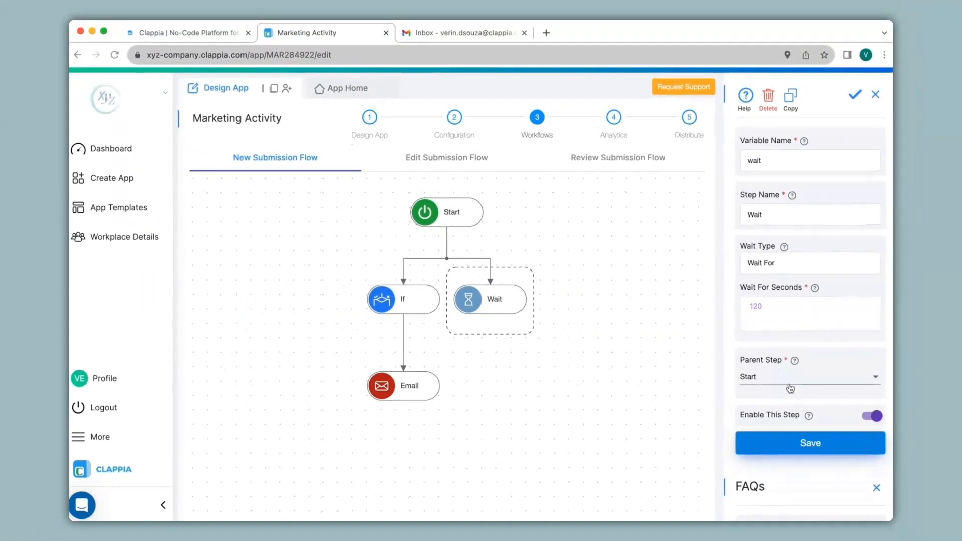
{"action": "mouse_move", "coordinate": [403, 398]}
{"action": "mouse_move", "coordinate": [496, 315]}
{"action": "mouse_move", "coordinate": [443, 300]}
Set the If step's Parent Step to Wait
{"action": "left_click", "coordinate": [410, 300]}
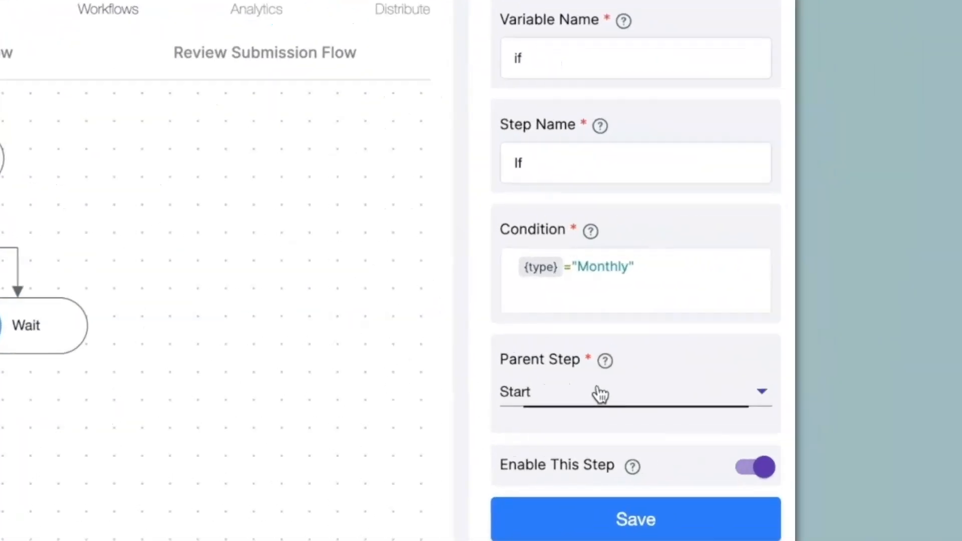
{"action": "left_click", "coordinate": [791, 335]}
{"action": "left_click", "coordinate": [545, 454]}
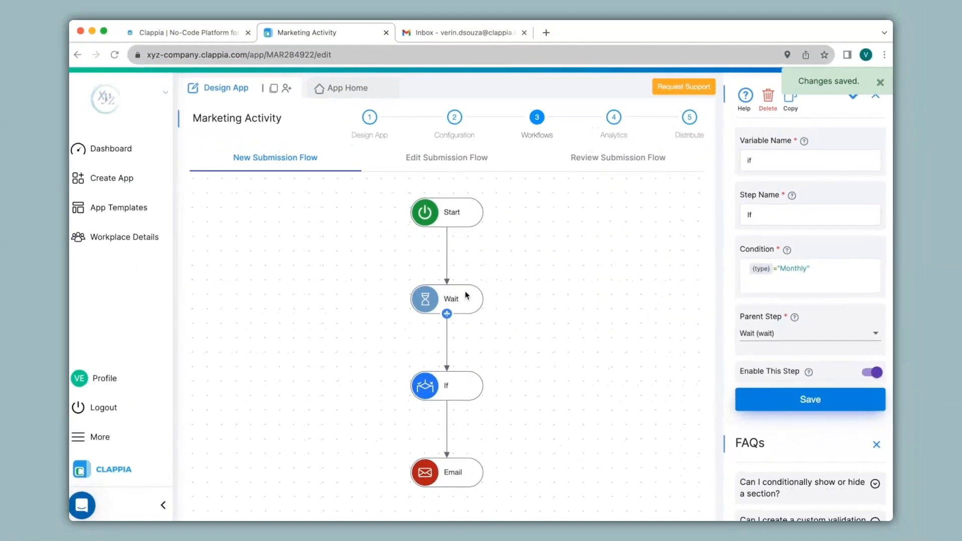
Review the Wait, If and Email steps' settings in the updated flow
{"action": "left_click", "coordinate": [465, 296]}
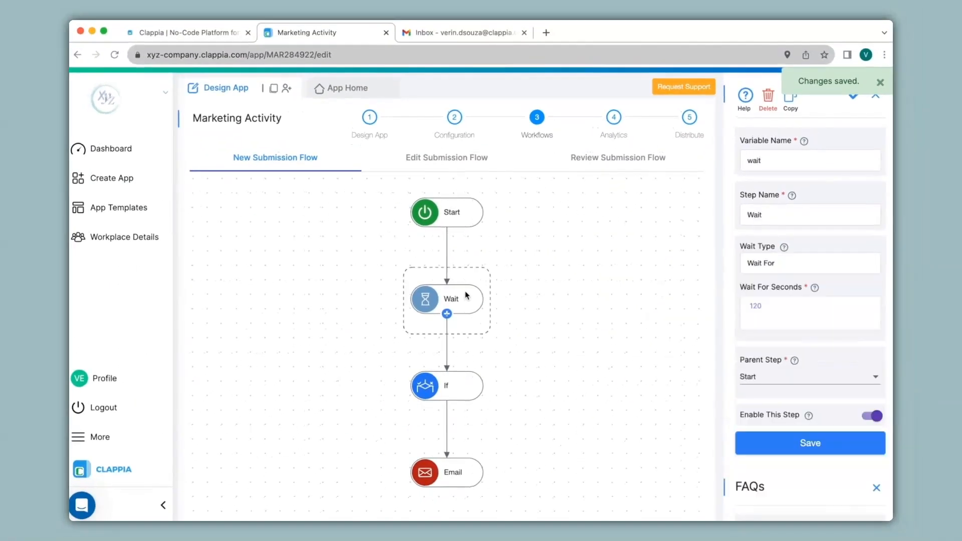
{"action": "left_click", "coordinate": [460, 391]}
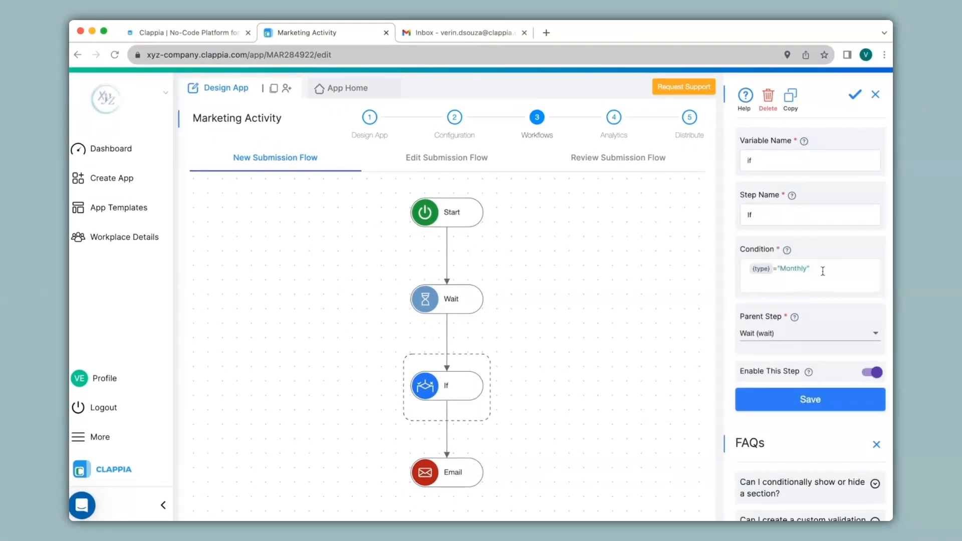
{"action": "left_click", "coordinate": [467, 473]}
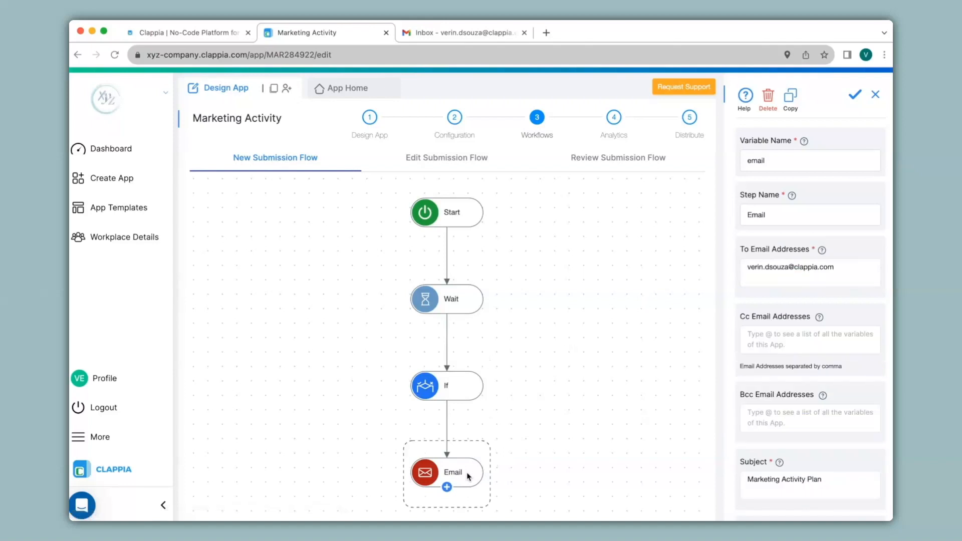
Submit a Monthly entry with the employee's name and details 'Details 1', then view submissions
{"action": "left_click", "coordinate": [333, 91]}
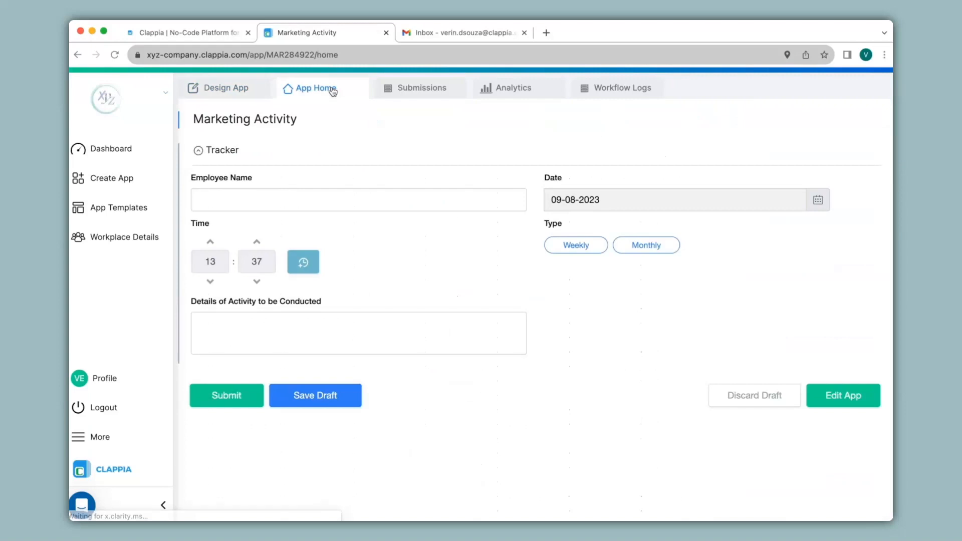
{"action": "left_click", "coordinate": [365, 195]}
{"action": "type", "text": "Verin"}
{"action": "left_click", "coordinate": [646, 245]}
{"action": "left_click", "coordinate": [359, 332]}
{"action": "type", "text": "Details 1"}
{"action": "left_click", "coordinate": [248, 395]}
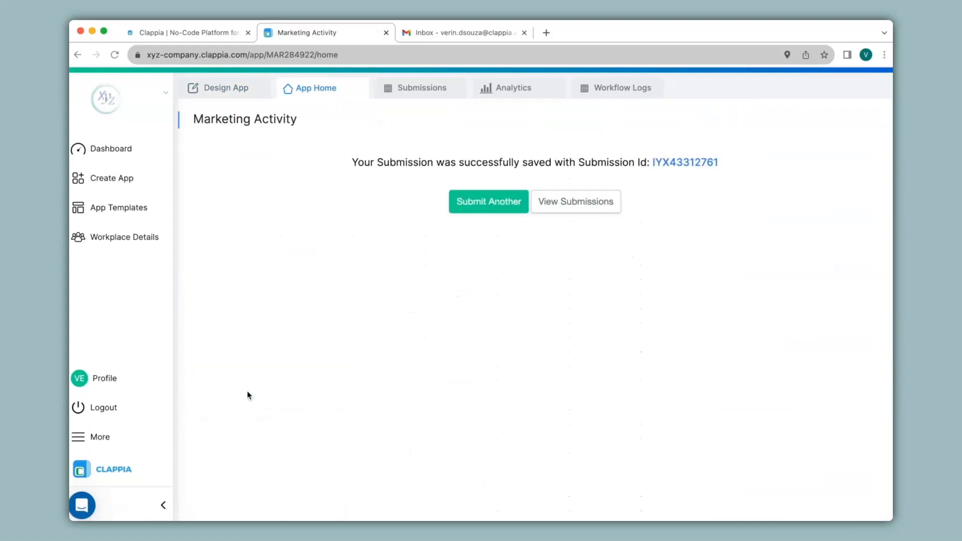
{"action": "left_click", "coordinate": [402, 94]}
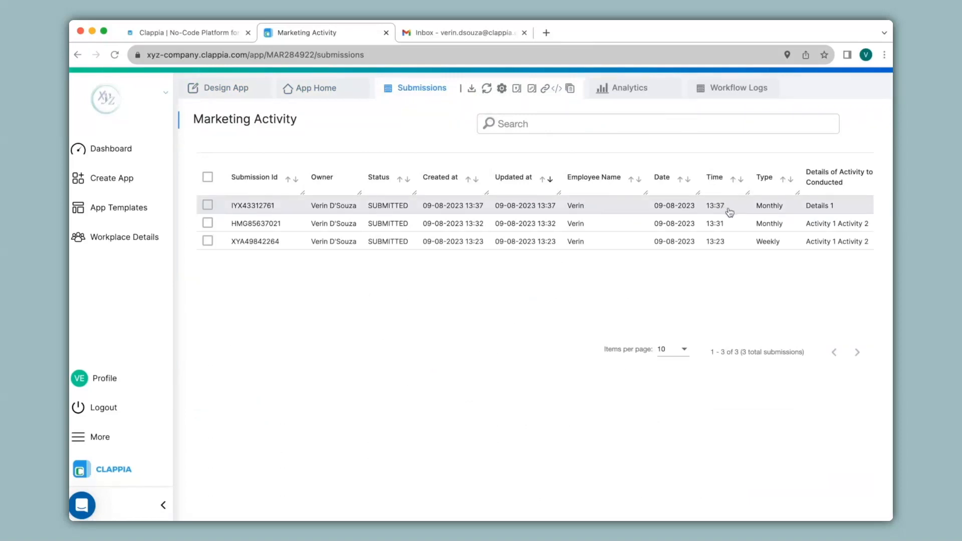
Check the Marketing Activity Plan email in Gmail, then return to the workflow editor
{"action": "left_click", "coordinate": [467, 36]}
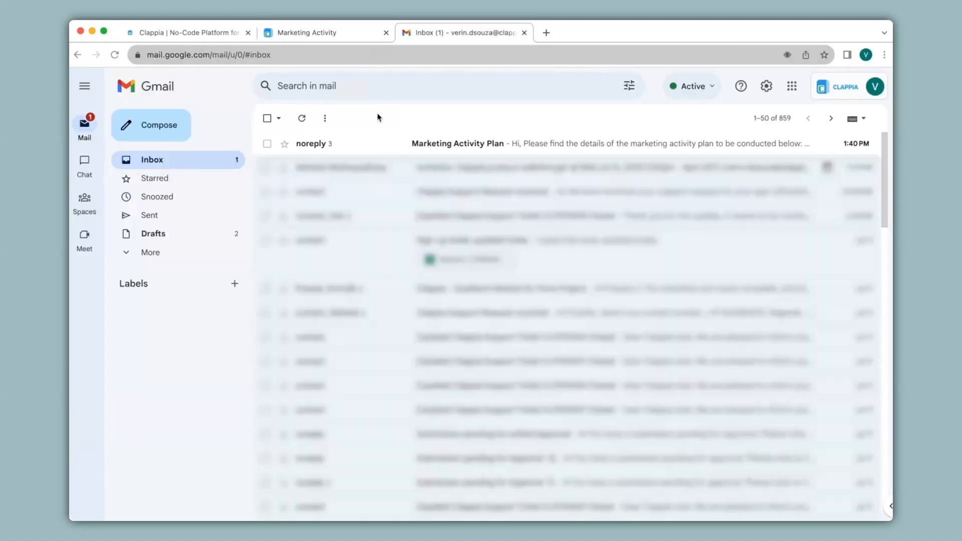
{"action": "left_click", "coordinate": [346, 145]}
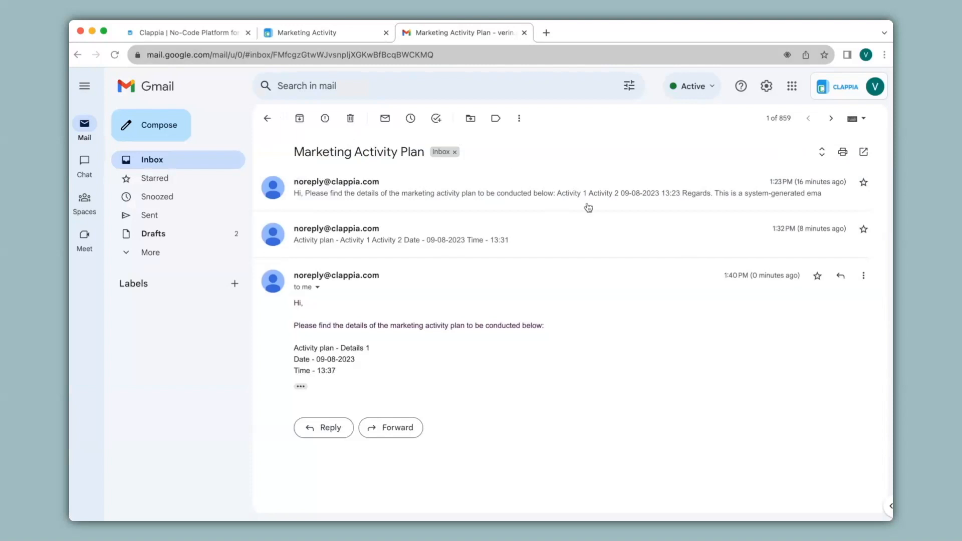
{"action": "left_click", "coordinate": [302, 32]}
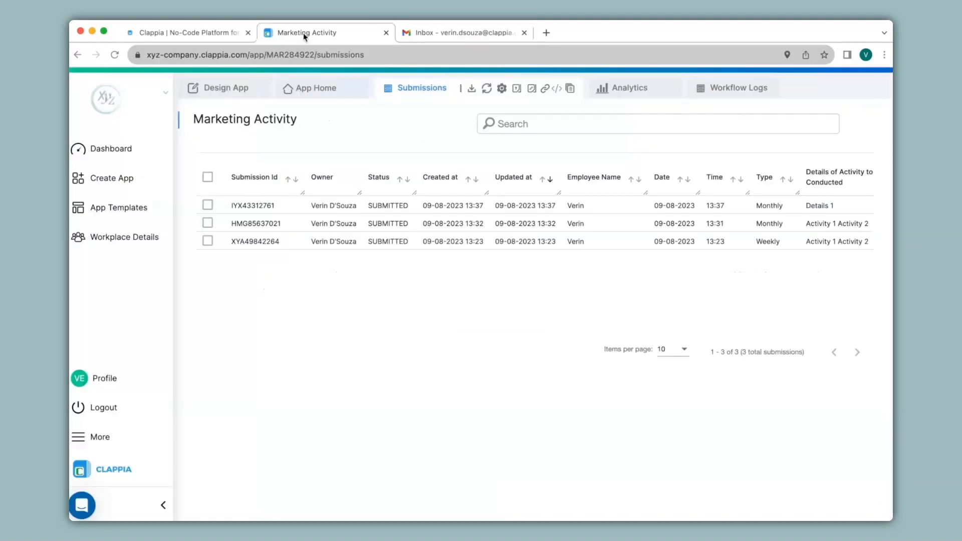
{"action": "left_click", "coordinate": [234, 90]}
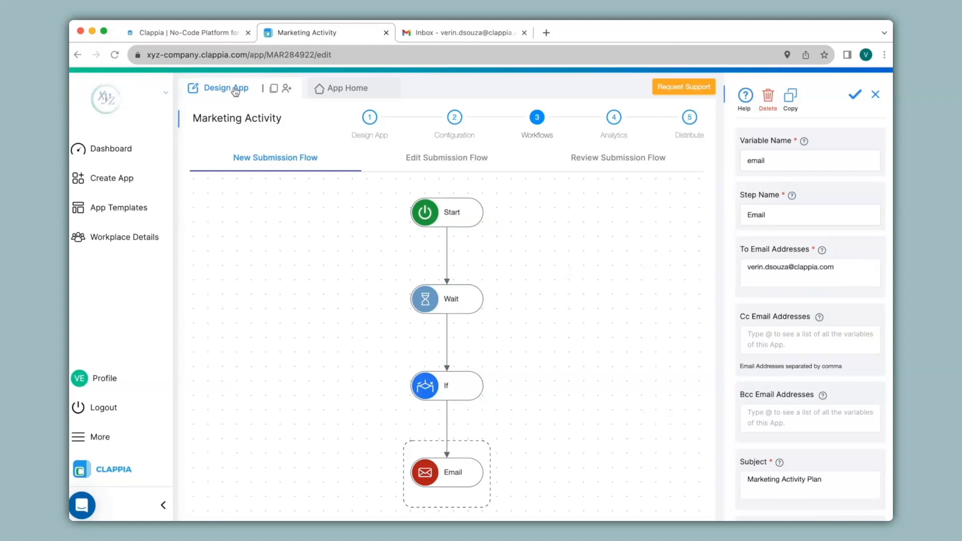
Open and close the add-step palette under Start, then select the Wait step
{"action": "left_click", "coordinate": [454, 211]}
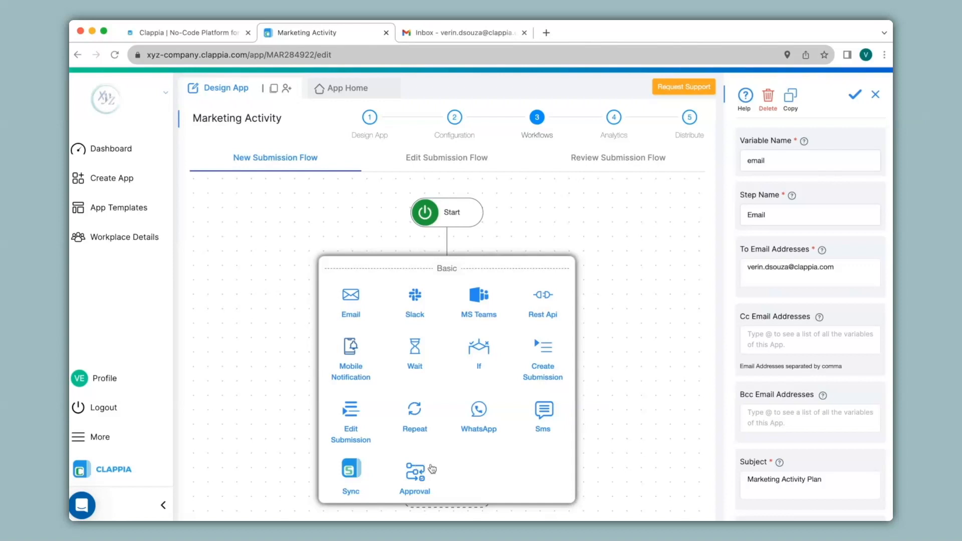
{"action": "left_click", "coordinate": [596, 417]}
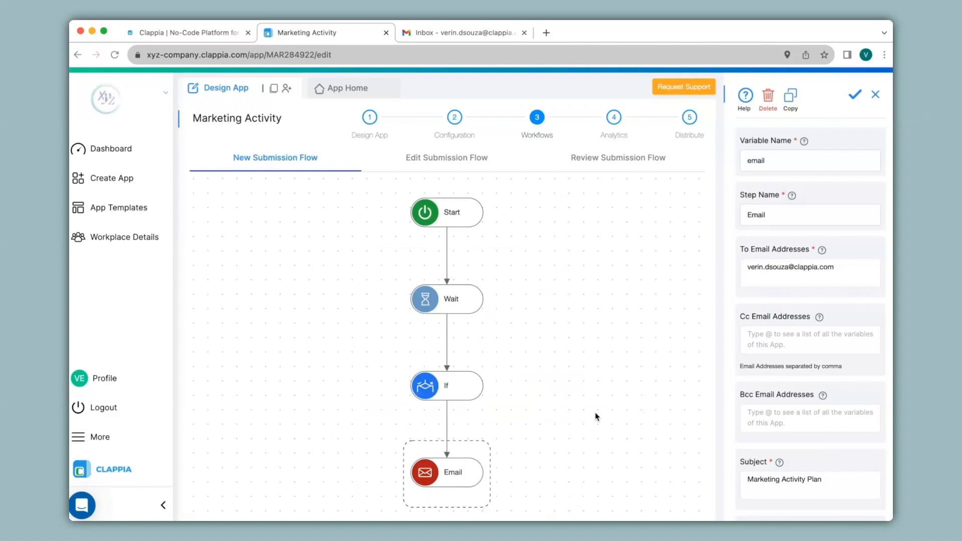
{"action": "left_click", "coordinate": [444, 311]}
Delete the Wait step and everything after it, then add an Approval step after Start
{"action": "left_click", "coordinate": [768, 96]}
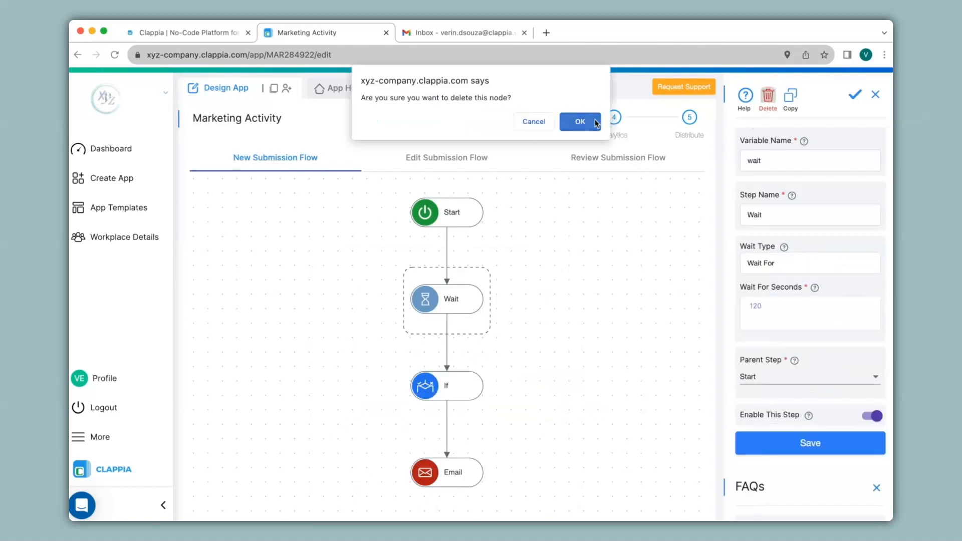
{"action": "left_click", "coordinate": [576, 121]}
{"action": "left_click", "coordinate": [456, 276]}
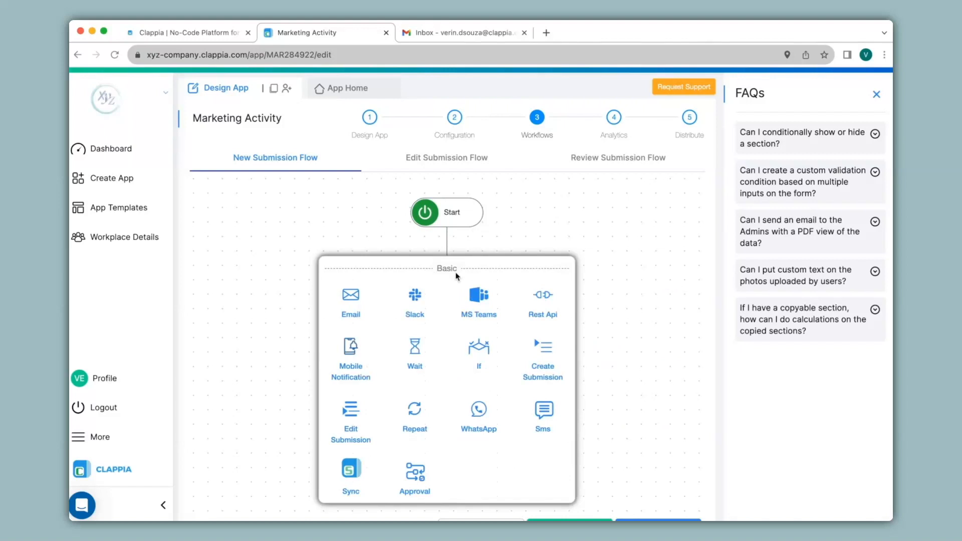
{"action": "left_click", "coordinate": [414, 474]}
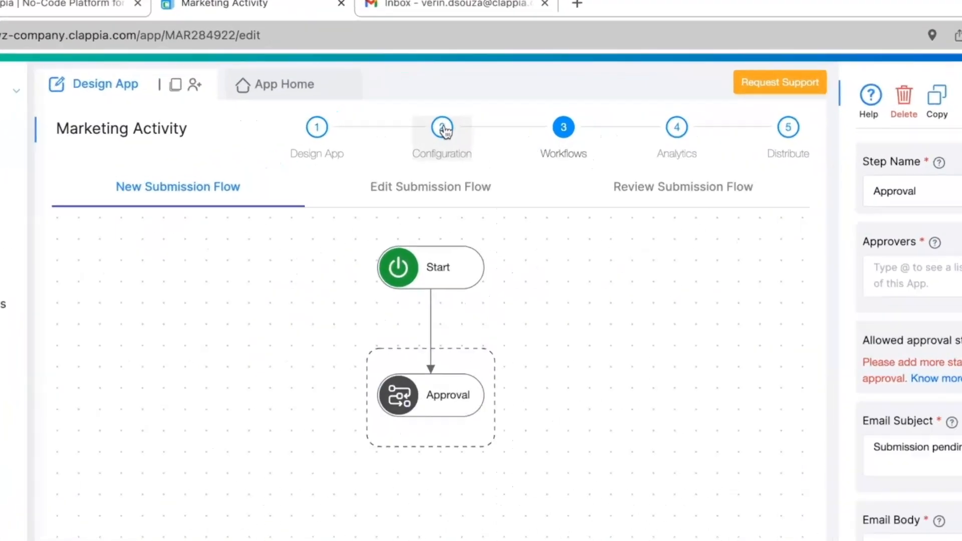
Add 'Approved' and 'Rejected' app statuses, then reopen the Approval step's settings
{"action": "left_click", "coordinate": [444, 129]}
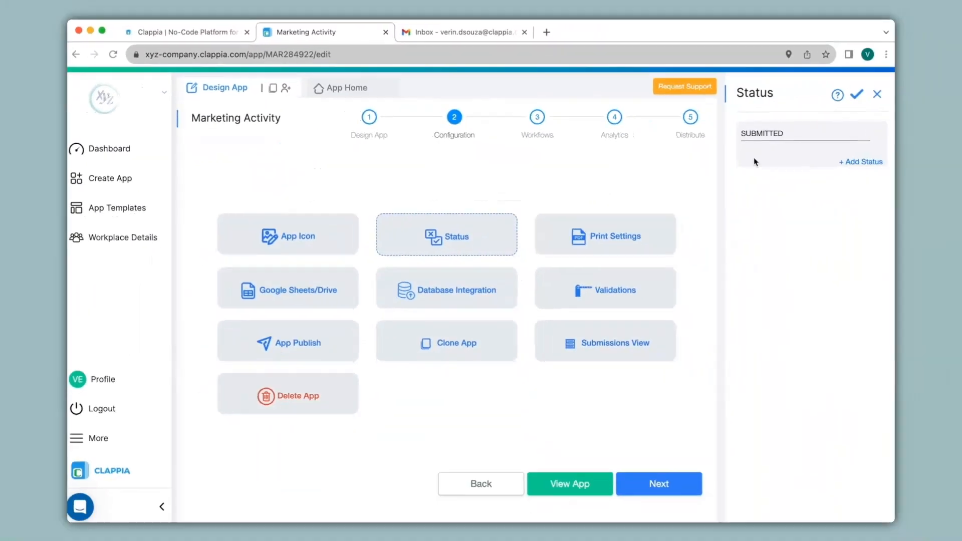
{"action": "left_click", "coordinate": [859, 166]}
{"action": "type", "text": "Approved"}
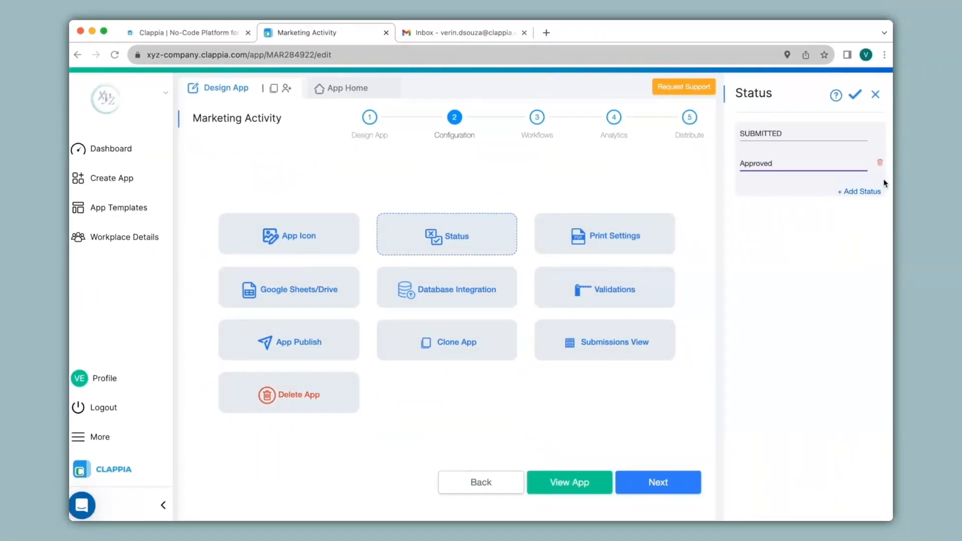
{"action": "left_click", "coordinate": [859, 193]}
{"action": "type", "text": "Rejected"}
{"action": "left_click", "coordinate": [855, 95]}
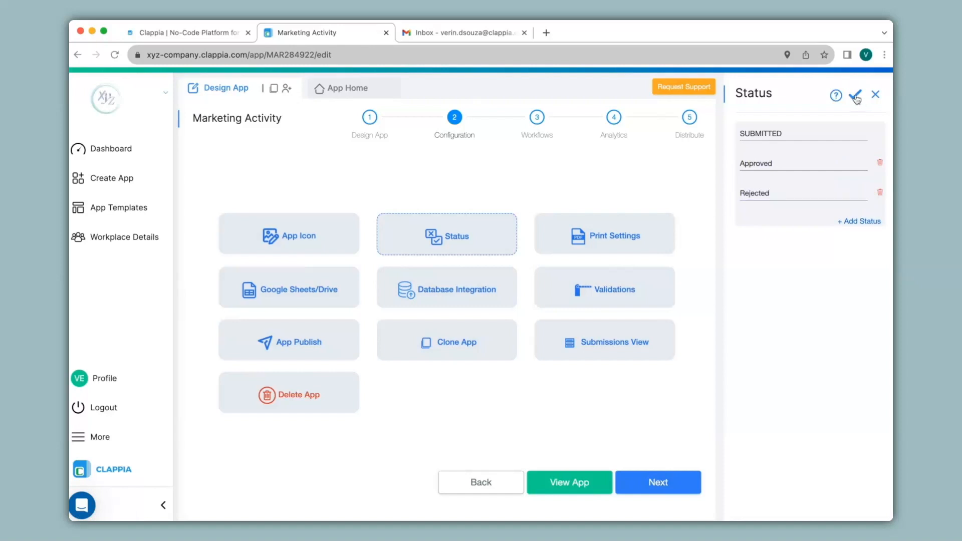
{"action": "left_click", "coordinate": [536, 118]}
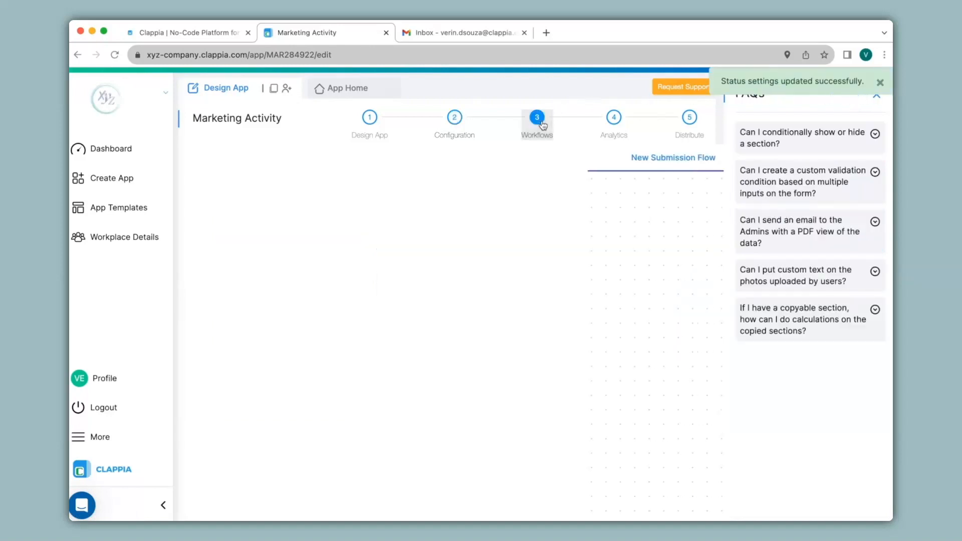
{"action": "left_click", "coordinate": [462, 298]}
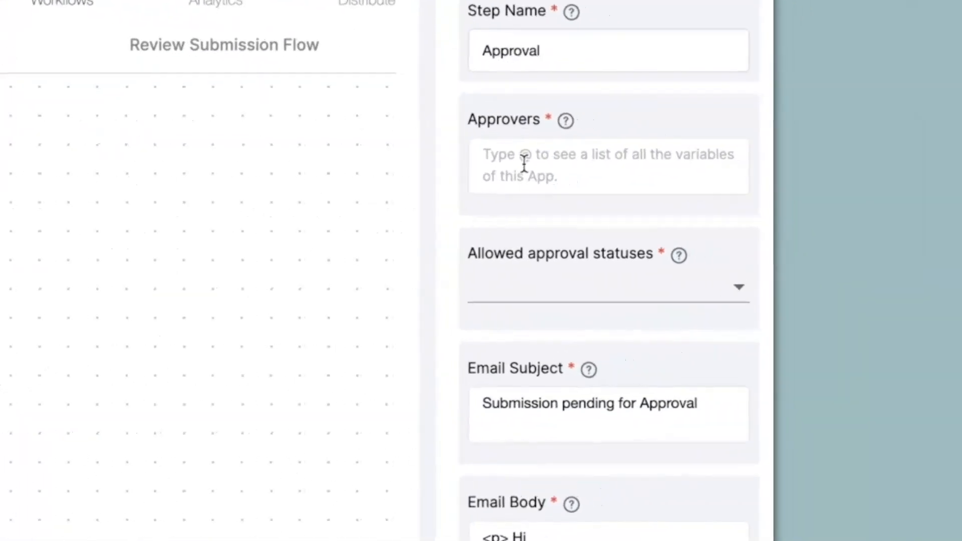
Enter the approver's e-mail address in Approvers, then look over the user access and permission options
{"action": "left_click", "coordinate": [524, 164]}
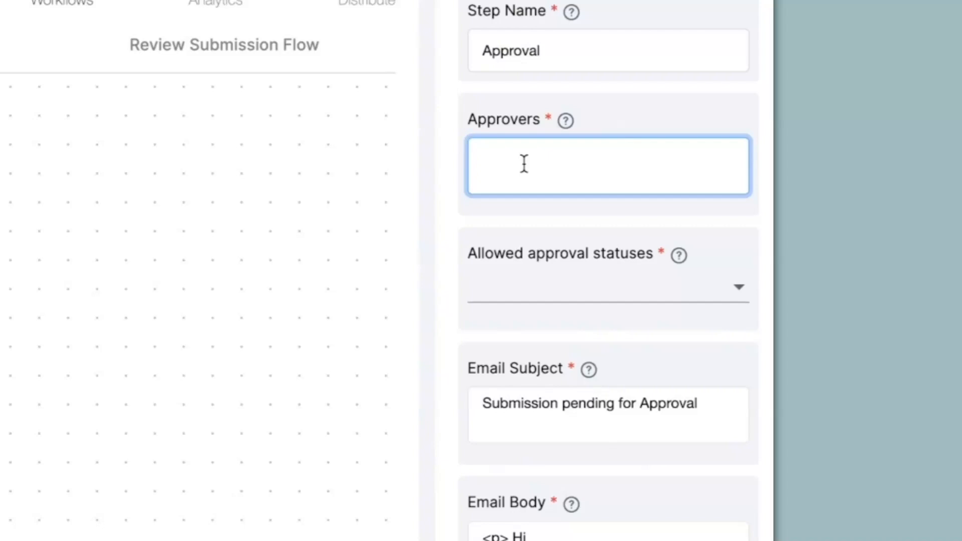
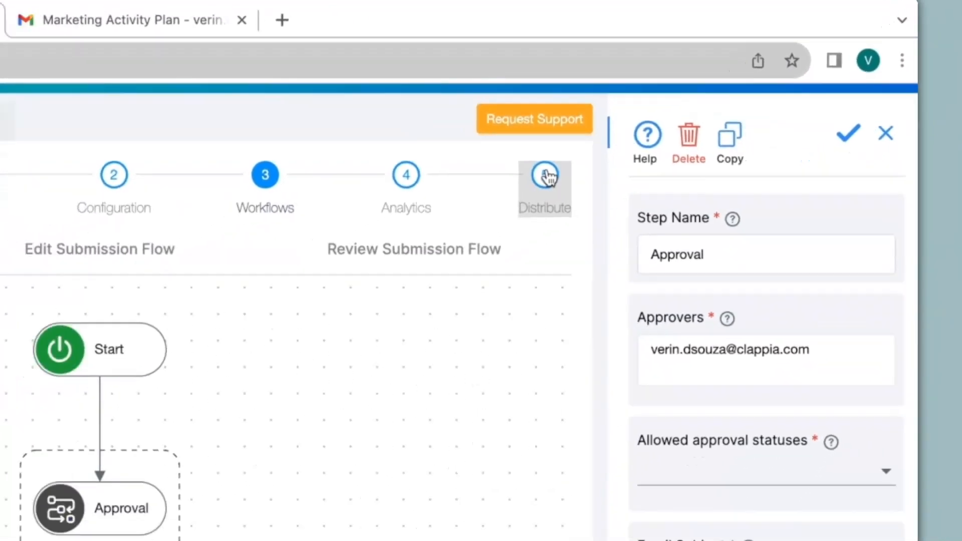
{"action": "left_click", "coordinate": [482, 207]}
{"action": "left_click", "coordinate": [315, 237]}
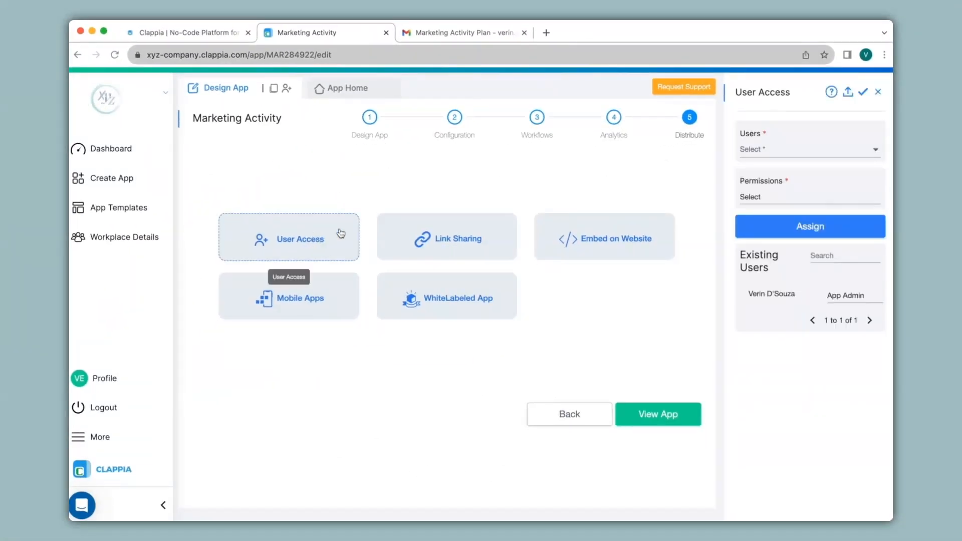
{"action": "left_click", "coordinate": [787, 149]}
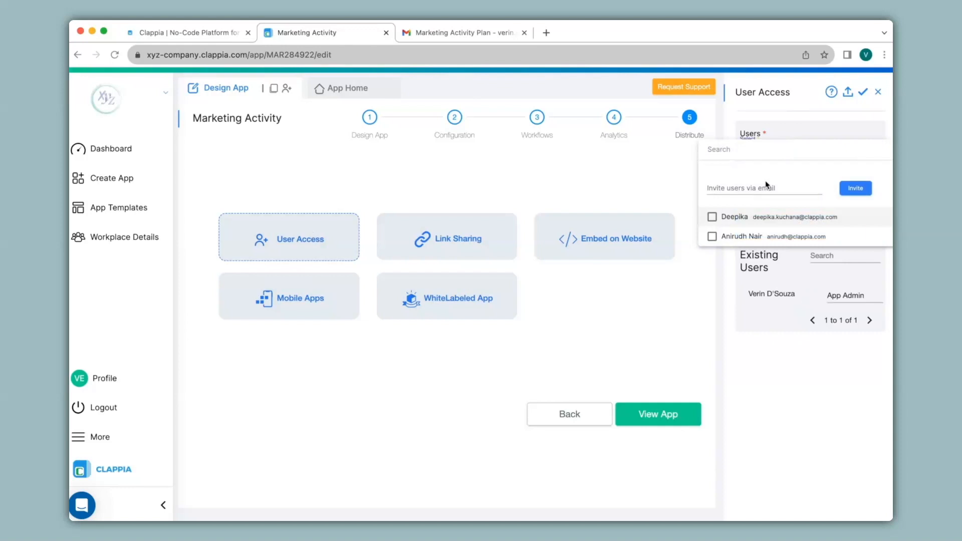
{"action": "left_click", "coordinate": [676, 182]}
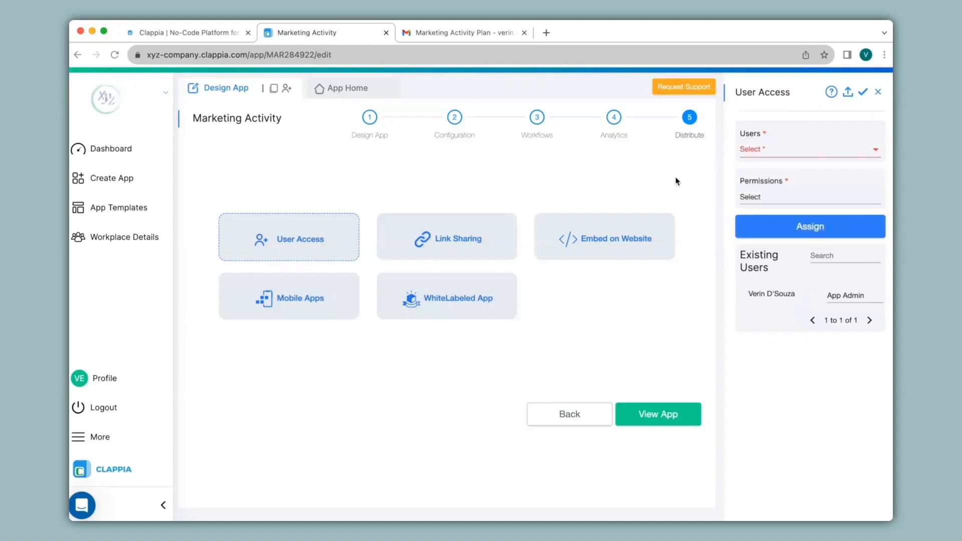
{"action": "left_click", "coordinate": [772, 197]}
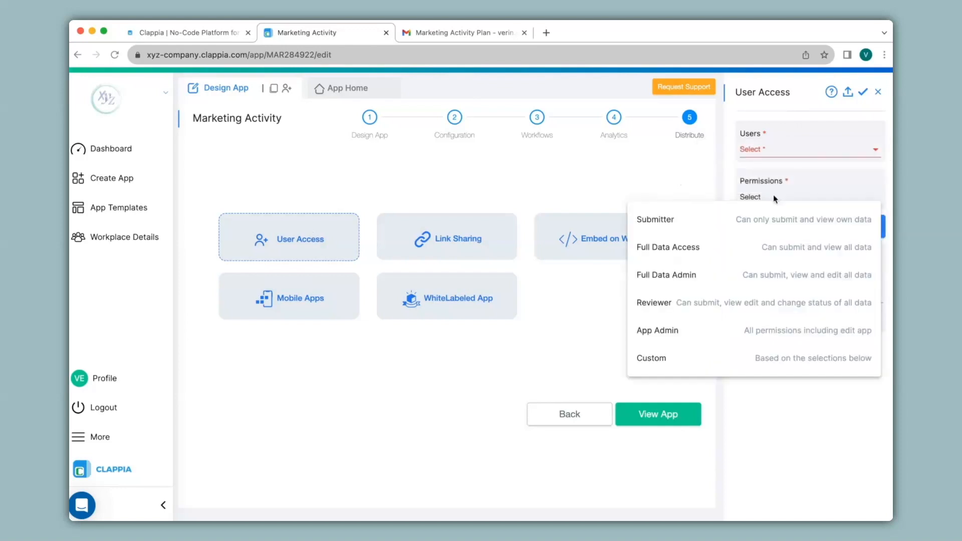
{"action": "left_click", "coordinate": [554, 101]}
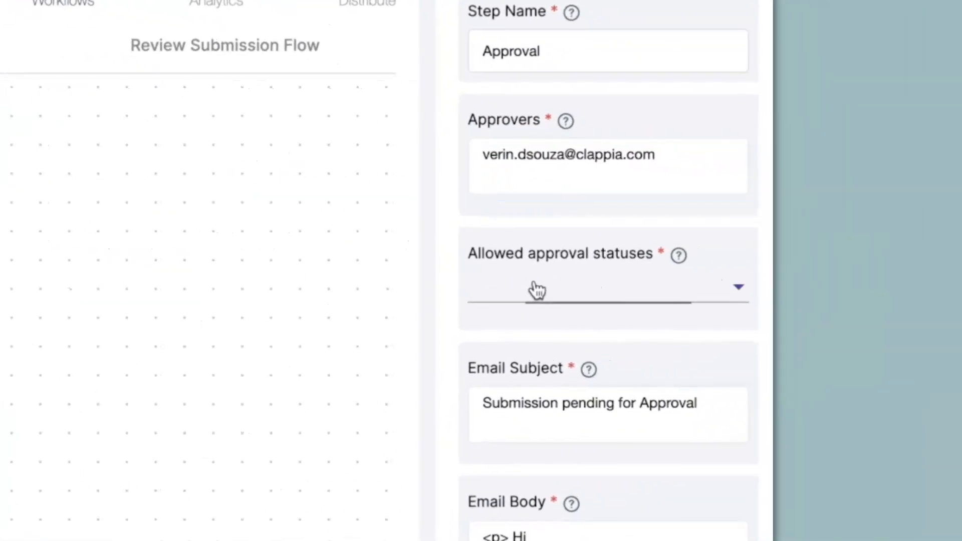
Allow both Approved and Rejected as the Approval step's statuses
{"action": "left_click", "coordinate": [775, 279]}
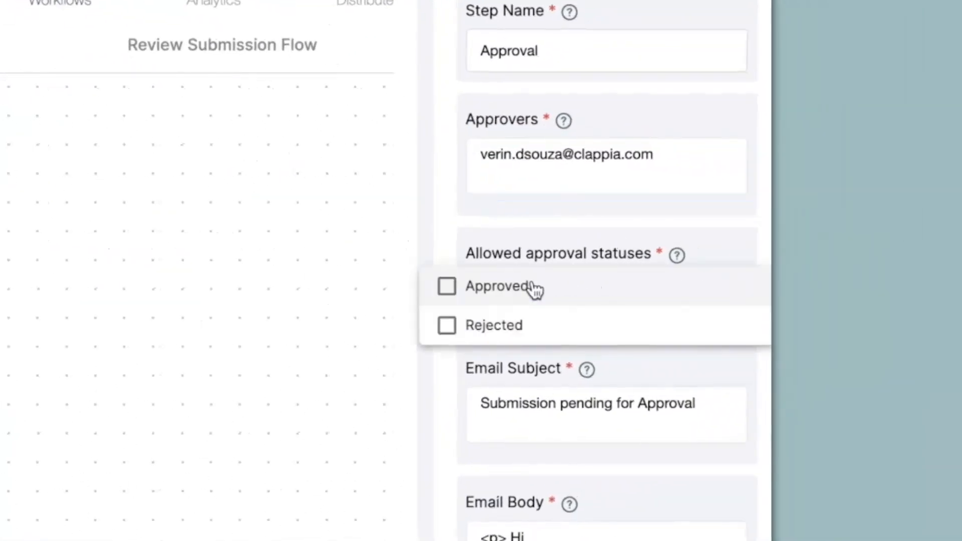
{"action": "left_click", "coordinate": [535, 290]}
{"action": "left_click", "coordinate": [526, 326]}
{"action": "left_click", "coordinate": [468, 359]}
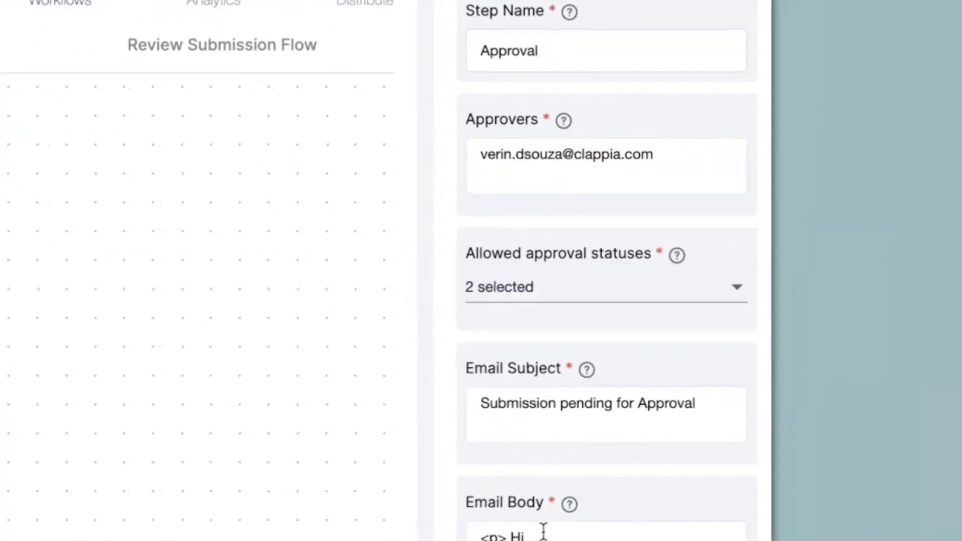
Check the submission link in the approval email body
{"action": "scroll", "coordinate": [543, 531], "scroll_direction": "down", "scroll_amount": 6}
{"action": "left_click", "coordinate": [481, 261]}
{"action": "left_click_drag", "start_coordinate": [482, 262], "coordinate": [688, 310]}
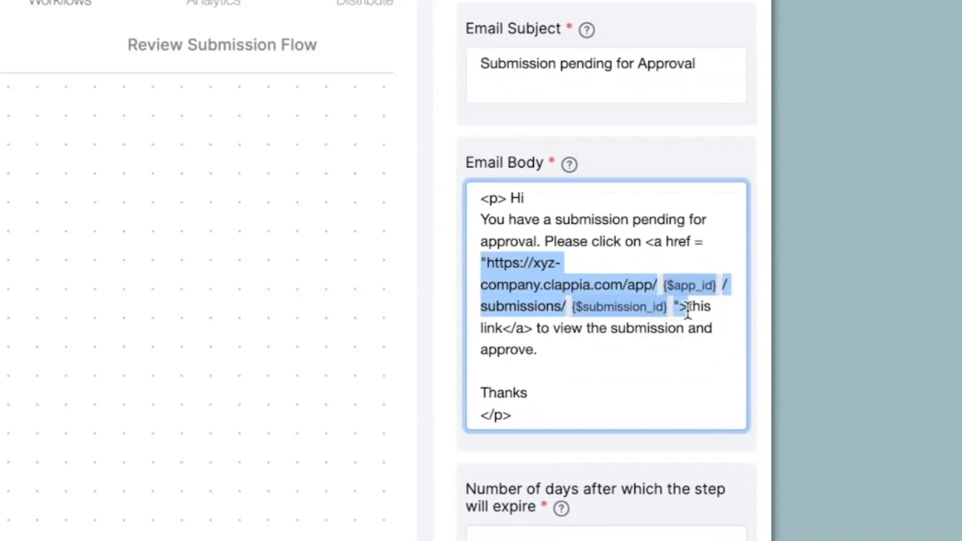
{"action": "scroll", "coordinate": [651, 351], "scroll_direction": "down", "scroll_amount": 6}
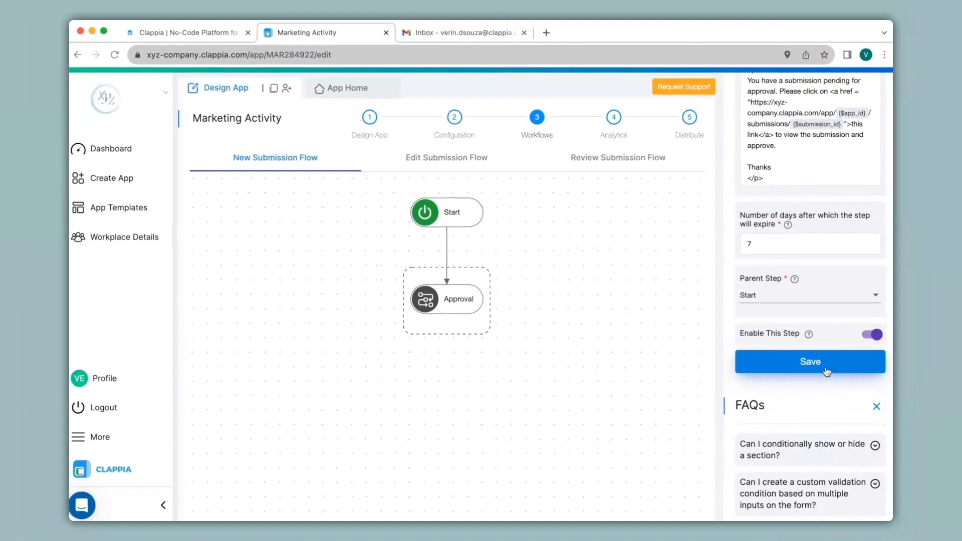
{"action": "mouse_move", "coordinate": [459, 300]}
{"action": "left_click", "coordinate": [447, 314]}
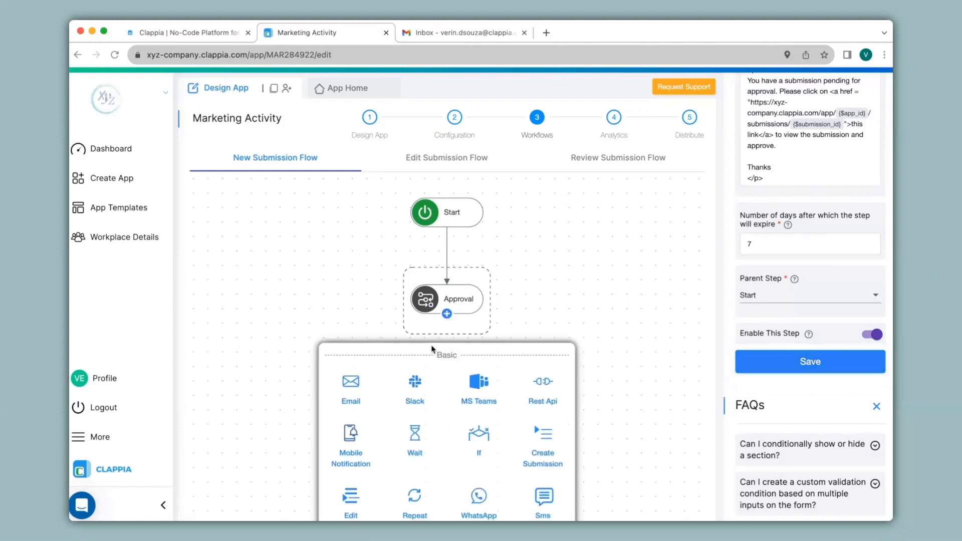
Add an If step after Approval with the condition {$status}="Approved"
{"action": "left_click", "coordinate": [478, 441]}
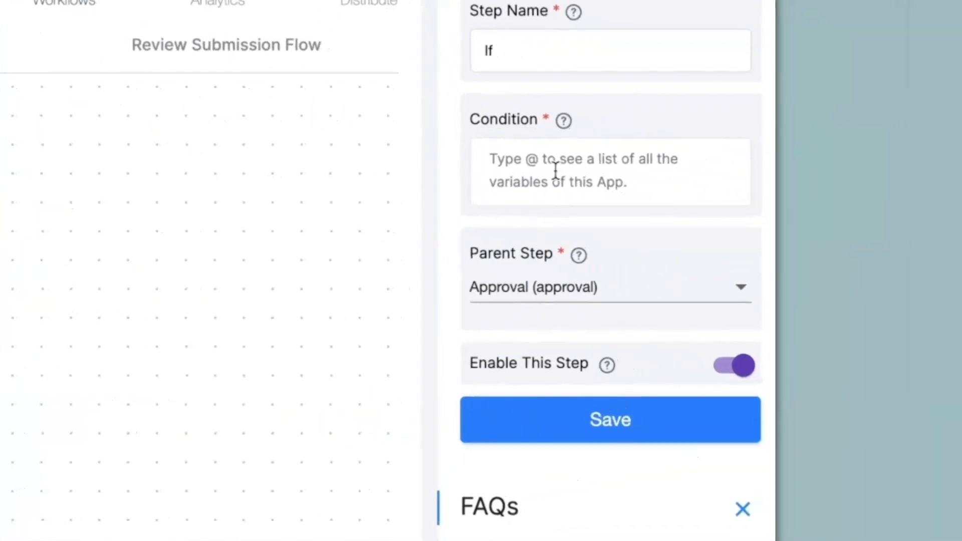
{"action": "type", "text": "@sta"}
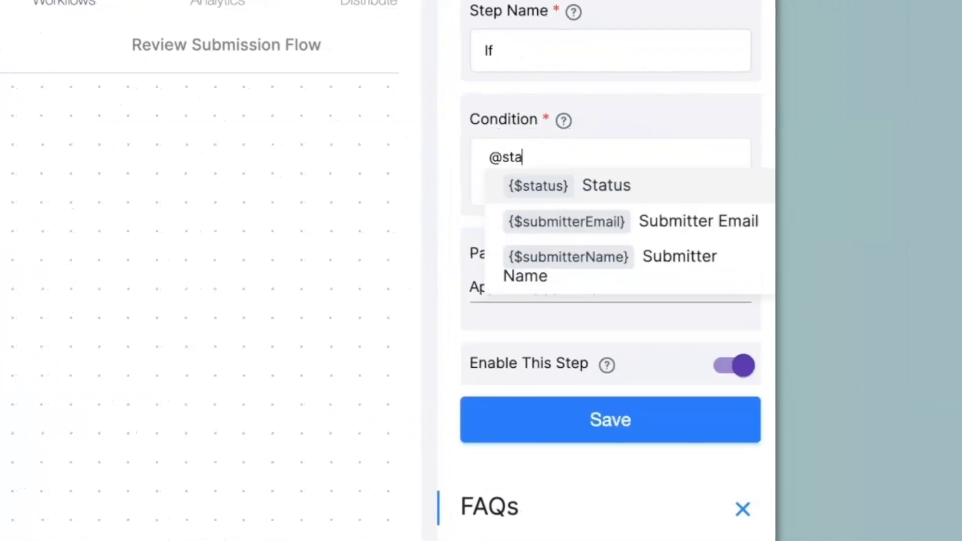
{"action": "key", "text": "Return"}
{"action": "type", "text": "=\"Appr"}
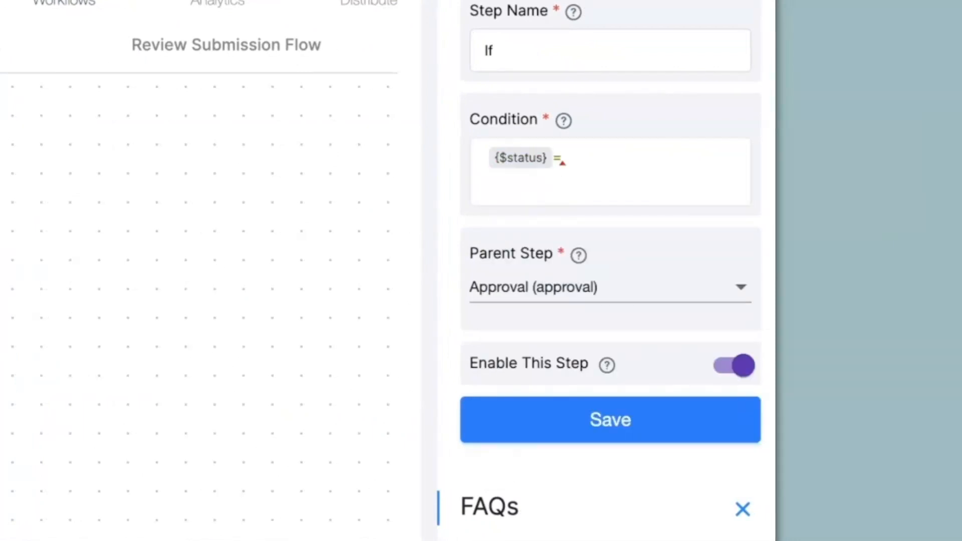
{"action": "type", "text": "oved"}
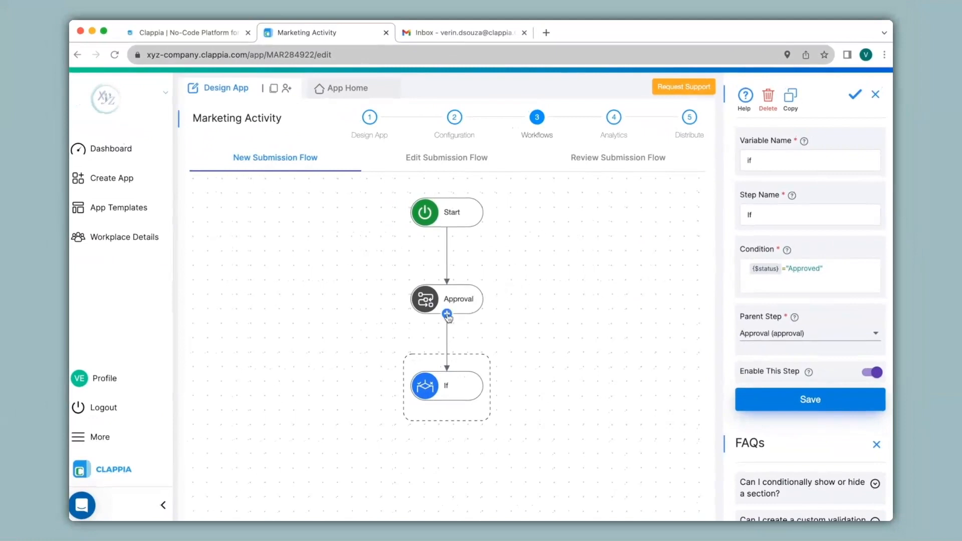
Add a second If with {$status}="Rejected", and put an Email step under the Approved branch
{"action": "left_click", "coordinate": [447, 314]}
{"action": "left_click", "coordinate": [478, 436]}
{"action": "type", "text": "@"}
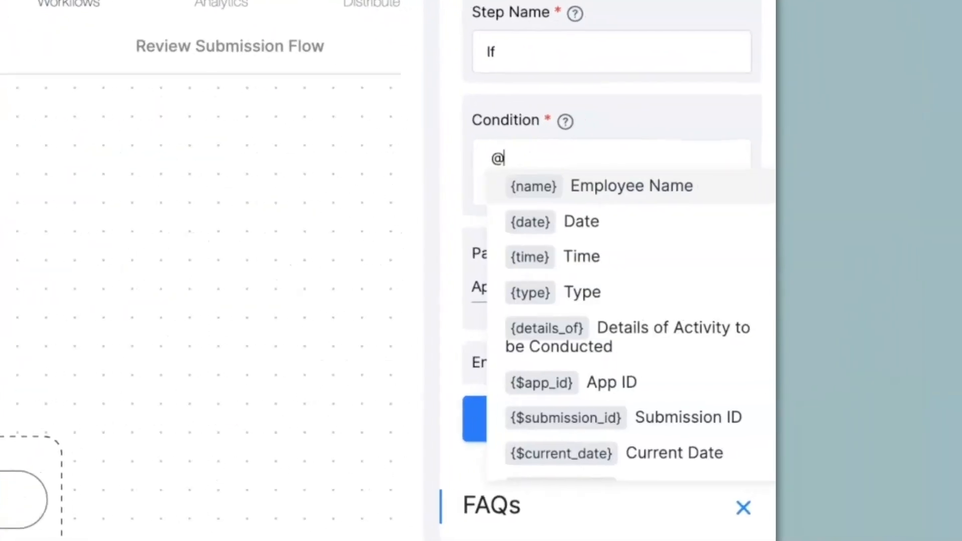
{"action": "type", "text": "stat"}
{"action": "left_click", "coordinate": [570, 189]}
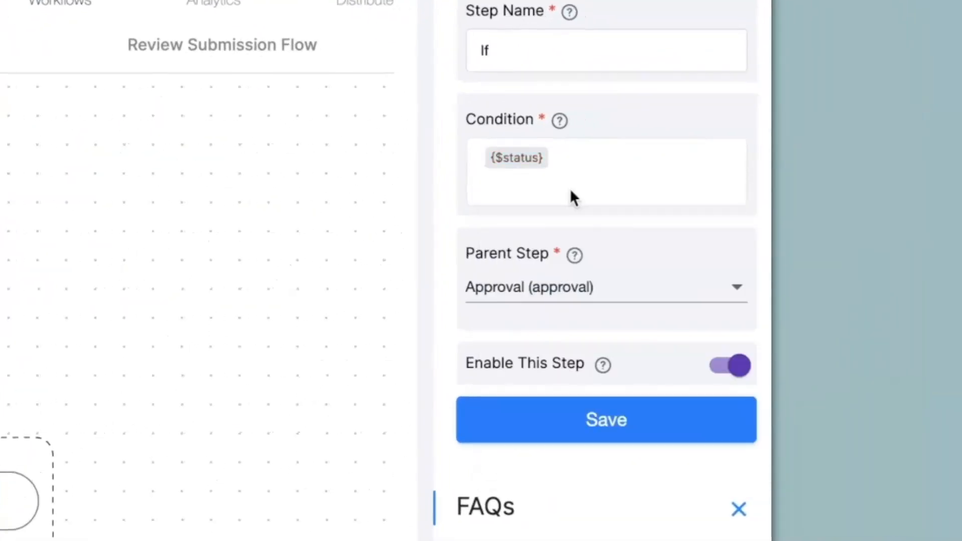
{"action": "type", "text": "=\"Rejected\""}
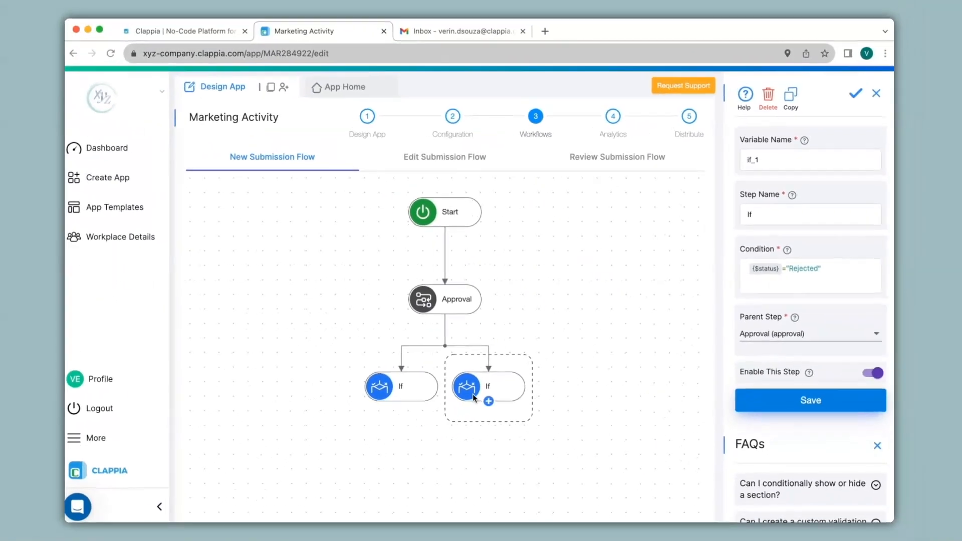
{"action": "left_click", "coordinate": [401, 400]}
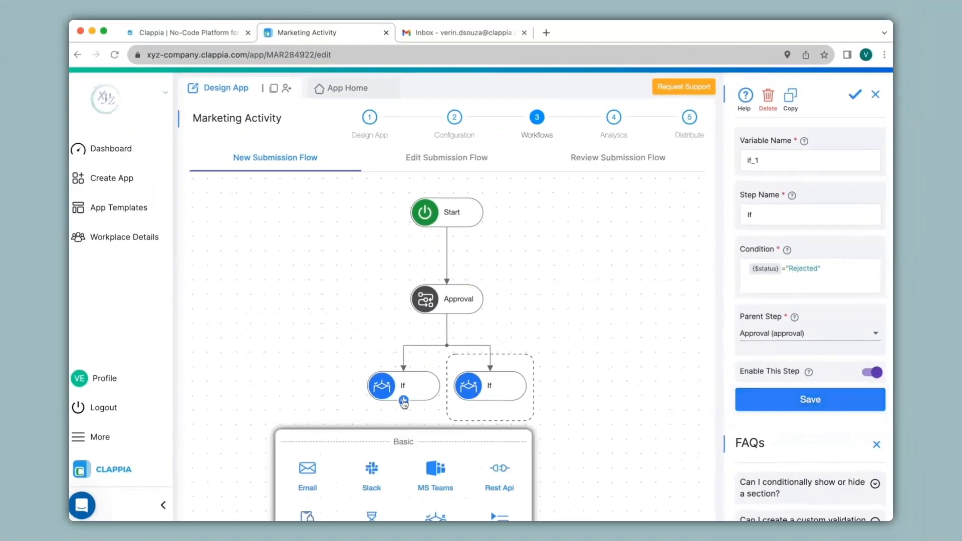
{"action": "left_click", "coordinate": [322, 470]}
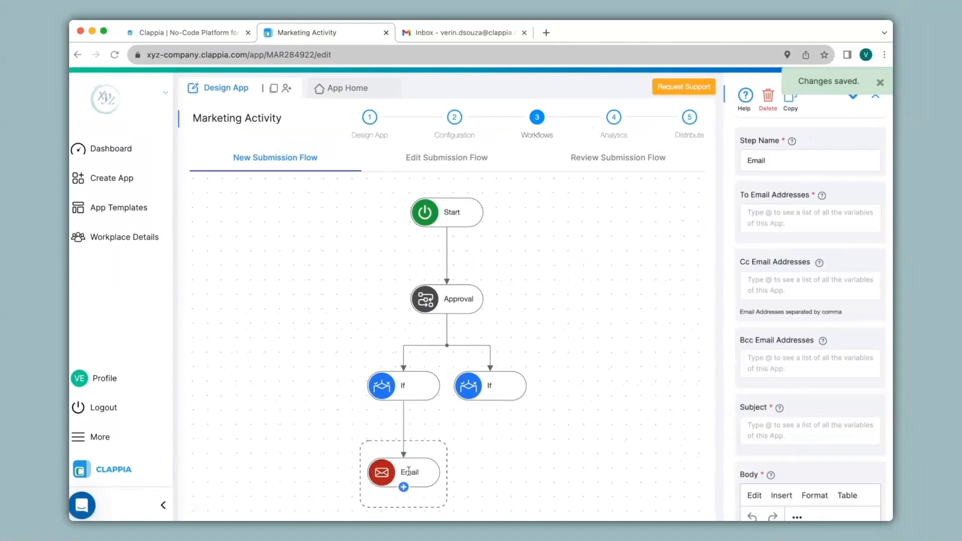
Address the Approved-branch email to the approver, with subject 'Marketing Activity Plan'
{"action": "left_click", "coordinate": [781, 218]}
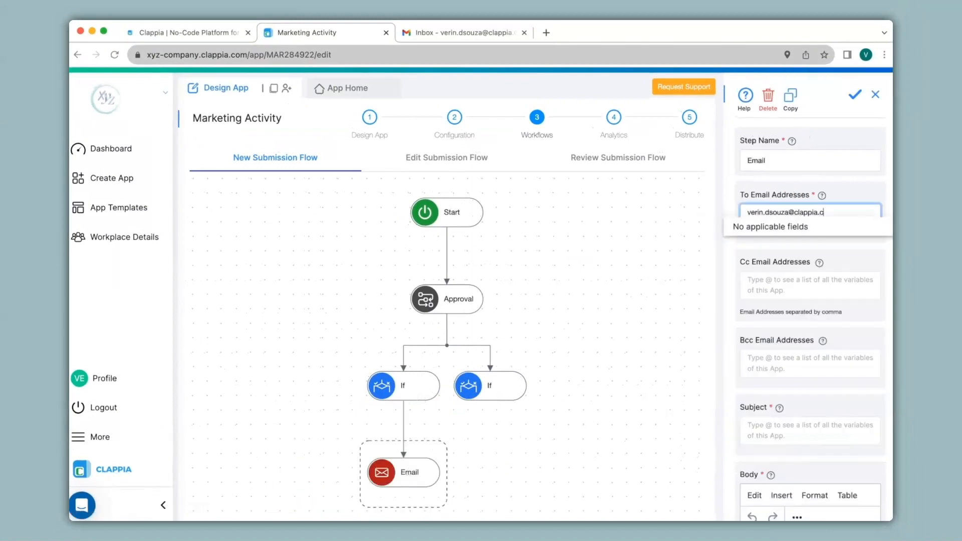
{"action": "scroll", "coordinate": [770, 180], "scroll_direction": "down", "scroll_amount": 5}
{"action": "left_click", "coordinate": [770, 181]}
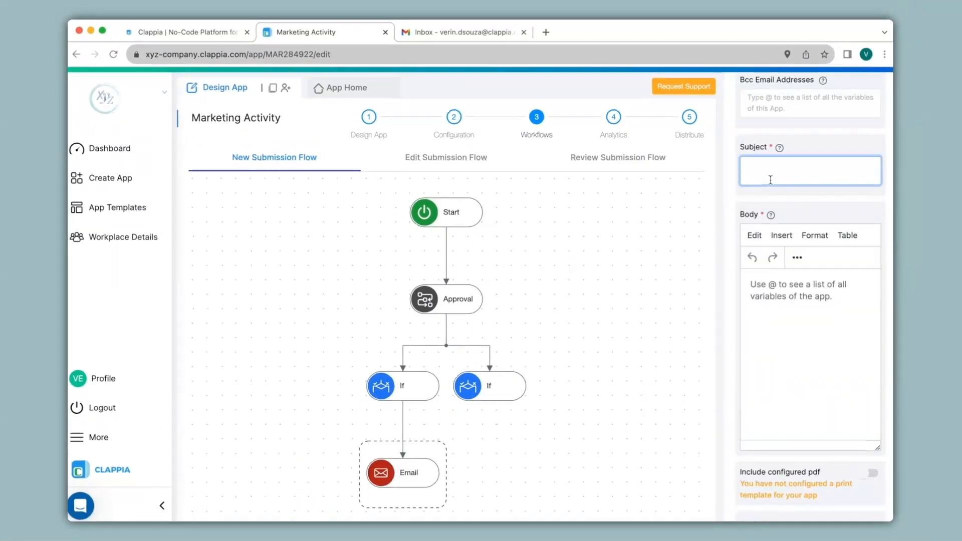
{"action": "type", "text": "Marketing Activity Plan"}
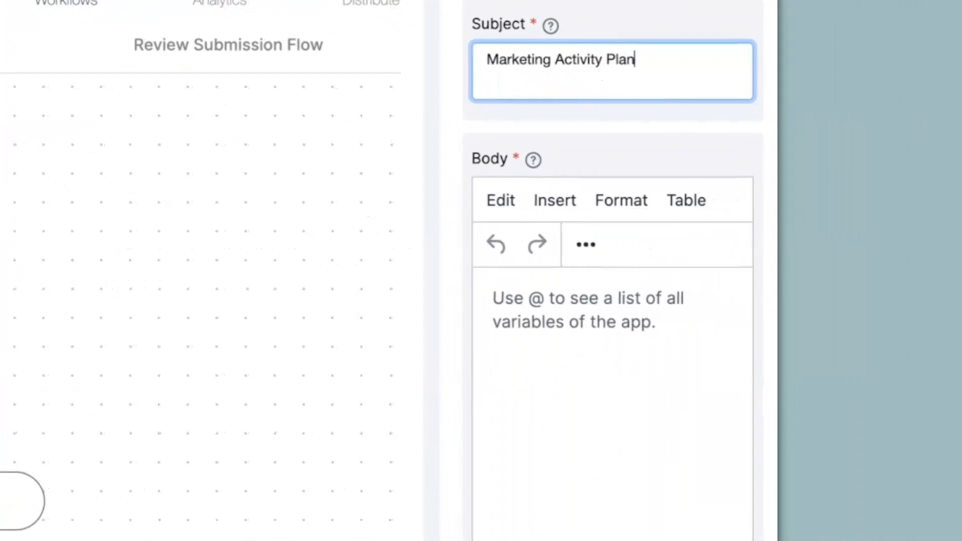
Write the body: 'Hi, The marketing activity plan has been approved...', then Submission ID, then 'Regards.'
{"action": "left_click", "coordinate": [587, 309]}
{"action": "type", "text": "Hi,"}
{"action": "key", "text": "Return"}
{"action": "key", "text": "Return"}
{"action": "type", "text": "The marketing activity plan has been approved for the below submission."}
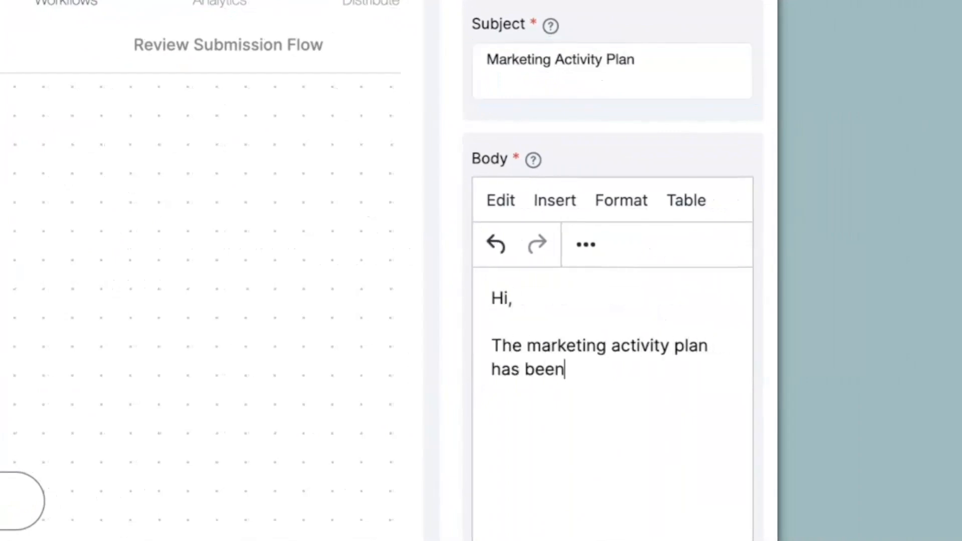
{"action": "key", "text": "Return"}
{"action": "key", "text": "Return"}
{"action": "type", "text": "@submi"}
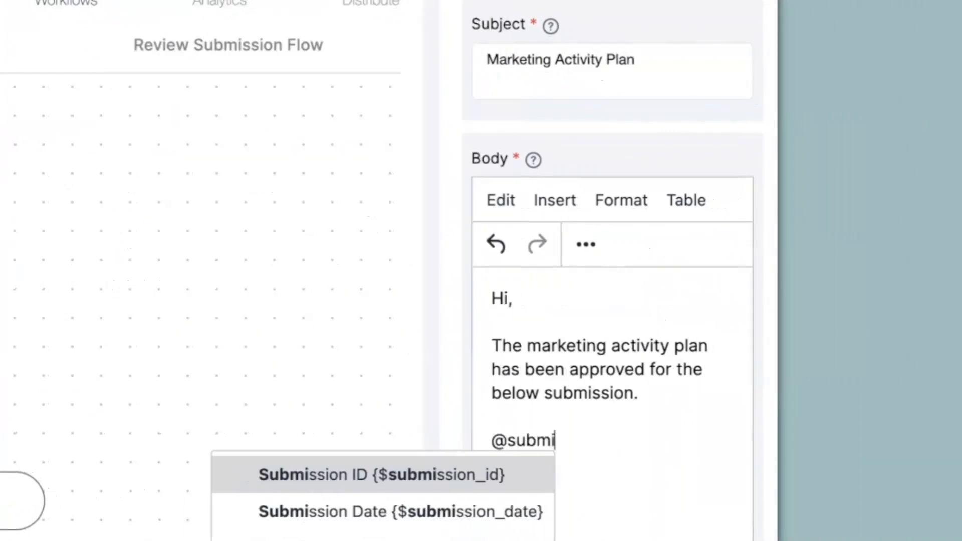
{"action": "left_click", "coordinate": [460, 480]}
{"action": "key", "text": "Return"}
{"action": "key", "text": "Return"}
{"action": "type", "text": "Regards."}
{"action": "scroll", "coordinate": [548, 529], "scroll_direction": "down", "scroll_amount": 10}
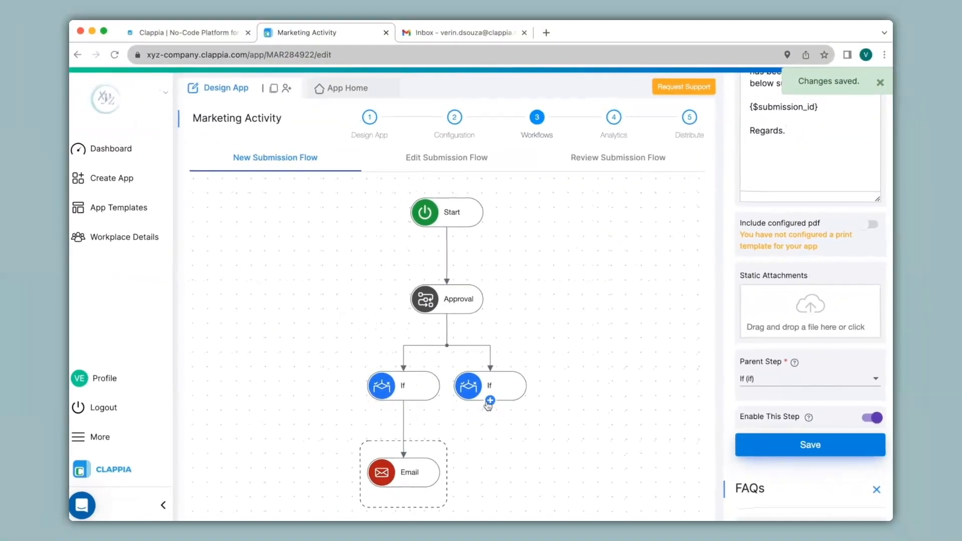
Add an Email step under the Rejected branch, addressed to the approver, with subject 'Marketing Activity Plan'
{"action": "left_click", "coordinate": [428, 427]}
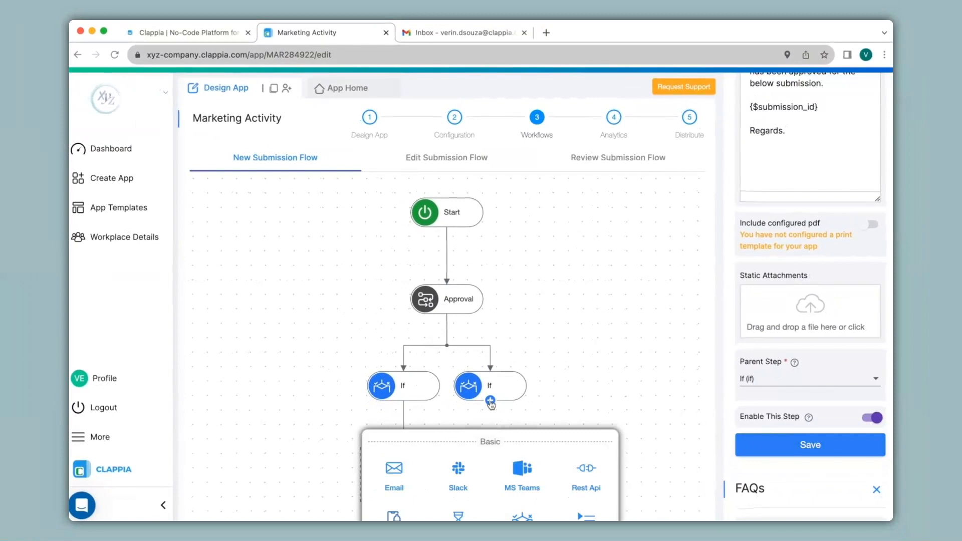
{"action": "left_click", "coordinate": [405, 472]}
{"action": "left_click", "coordinate": [783, 217]}
{"action": "scroll", "coordinate": [782, 250], "scroll_direction": "down", "scroll_amount": 5}
{"action": "left_click", "coordinate": [782, 192]}
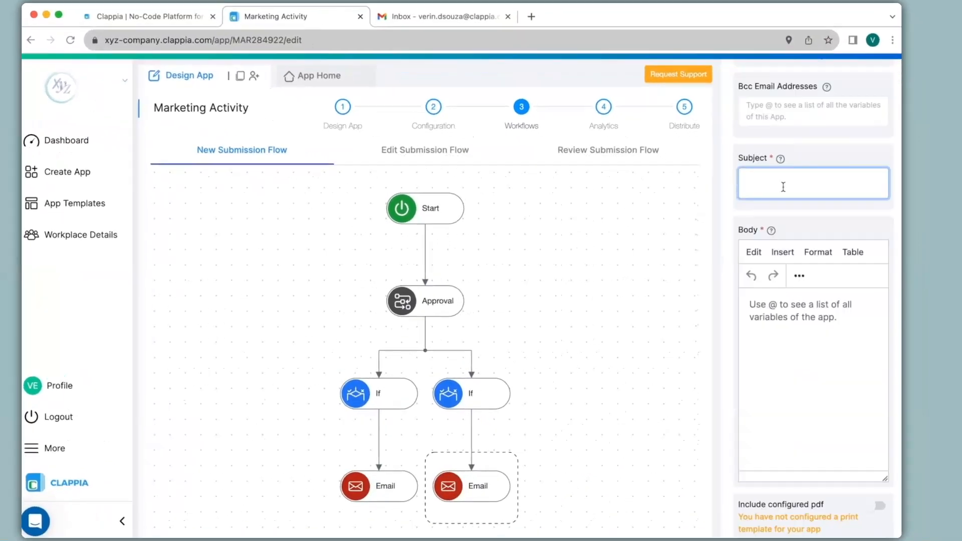
{"action": "type", "text": "Marketing Activity Plan"}
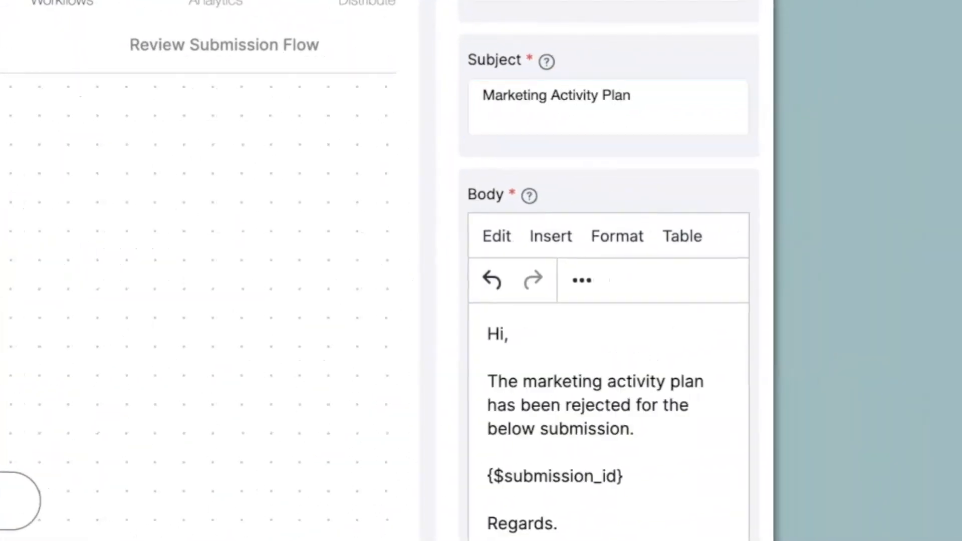
Review the Approval step, both If conditions and the Rejected-branch email
{"action": "scroll", "coordinate": [813, 276], "scroll_direction": "down", "scroll_amount": 5}
{"action": "scroll", "coordinate": [608, 270], "scroll_direction": "down", "scroll_amount": 5}
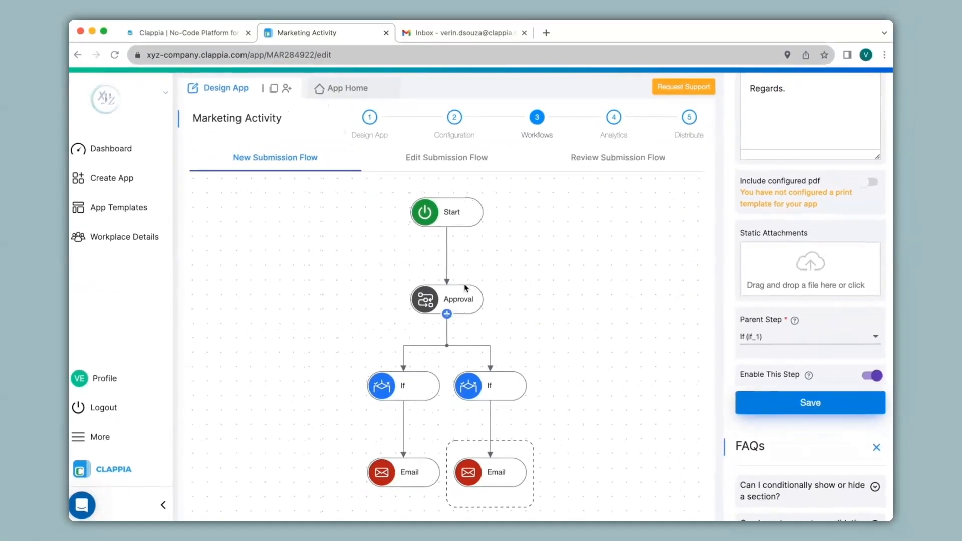
{"action": "left_click", "coordinate": [466, 296]}
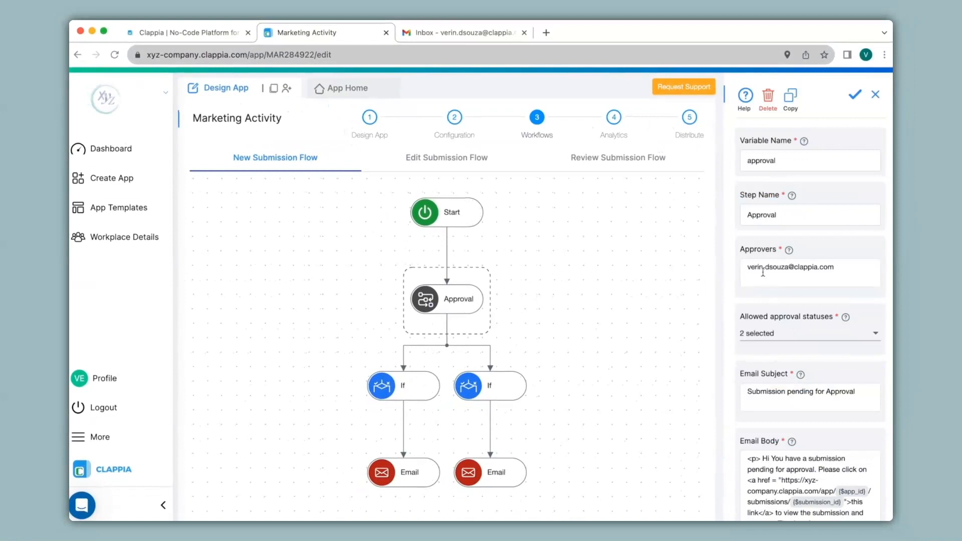
{"action": "left_click", "coordinate": [426, 383]}
{"action": "left_click", "coordinate": [499, 386]}
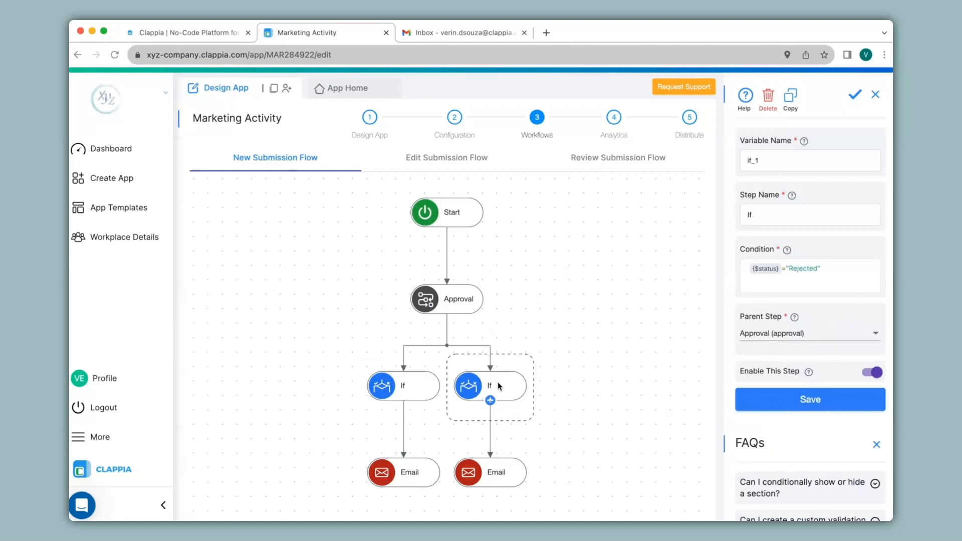
{"action": "left_click", "coordinate": [493, 472]}
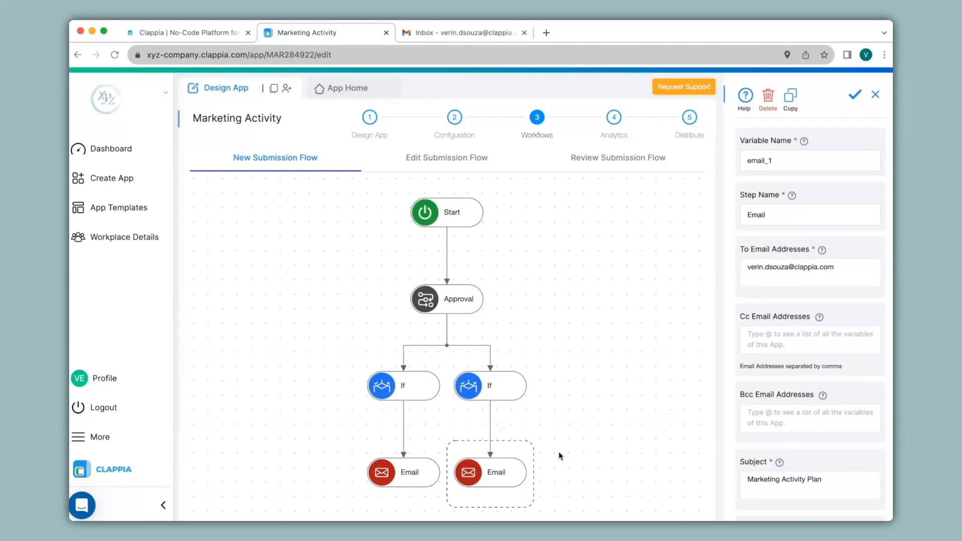
Submit a Weekly entry with an employee name and details 'Details 1' / 'Details 2', then go to Gmail
{"action": "left_click", "coordinate": [344, 91]}
{"action": "left_click", "coordinate": [351, 200]}
{"action": "type", "text": "Verin"}
{"action": "left_click", "coordinate": [603, 247]}
{"action": "left_click", "coordinate": [404, 339]}
{"action": "type", "text": "Details 1"}
{"action": "key", "text": "Return"}
{"action": "type", "text": "Details 2"}
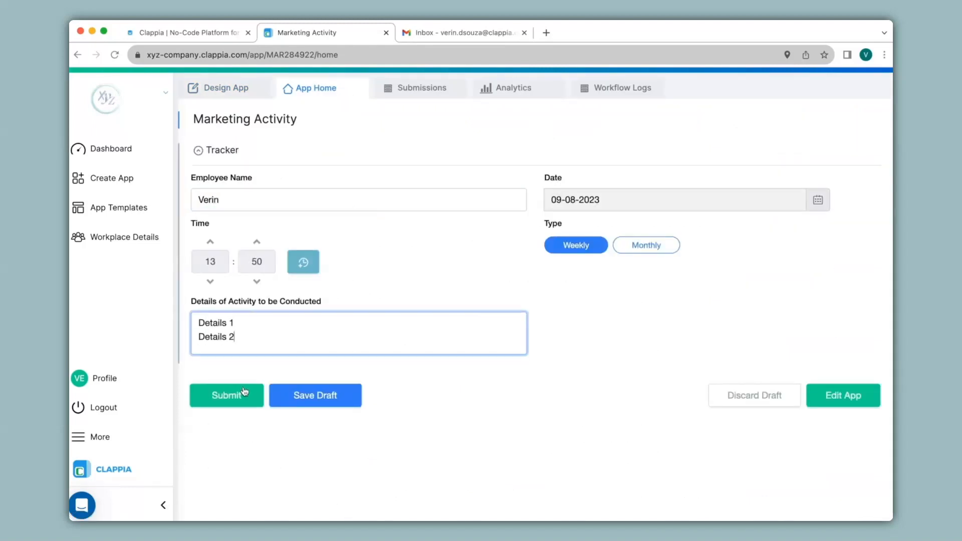
{"action": "left_click", "coordinate": [242, 396]}
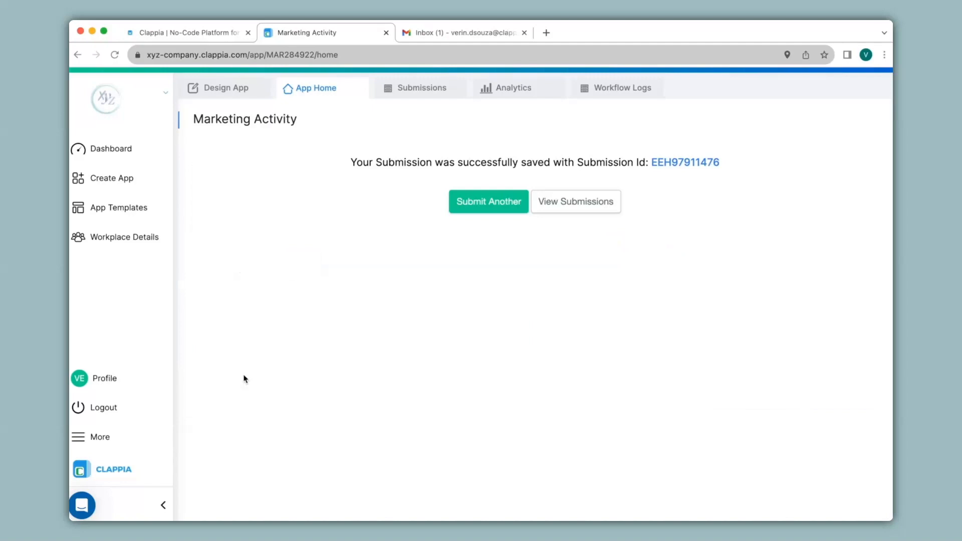
{"action": "left_click", "coordinate": [421, 34]}
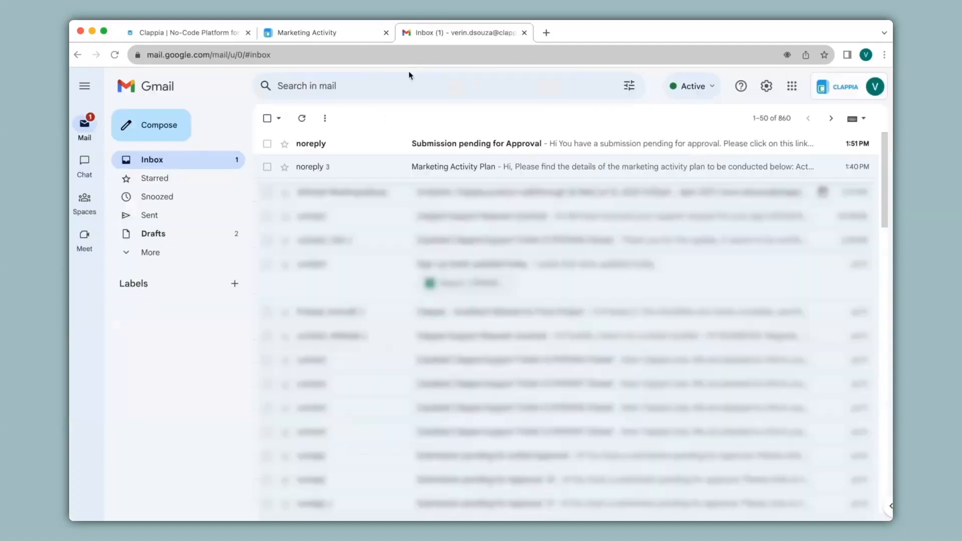
Open the 'Submission pending for Approval' email and follow its link to the submission
{"action": "left_click", "coordinate": [363, 144]}
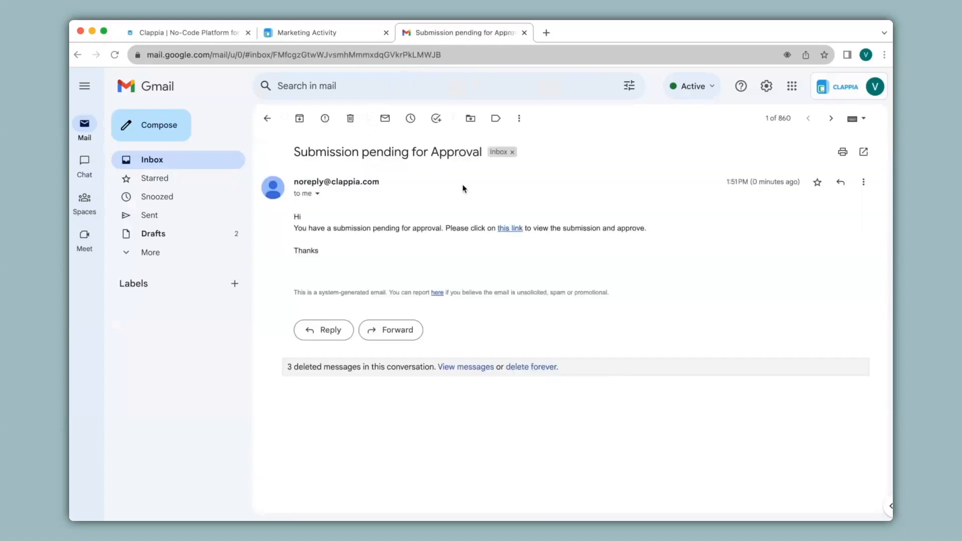
{"action": "left_click", "coordinate": [511, 228]}
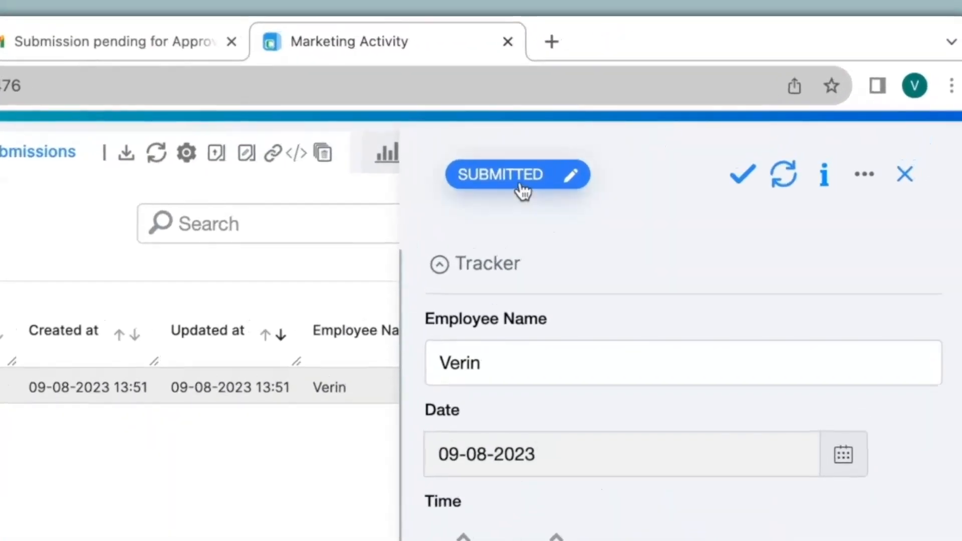
Change the submission's status from SUBMITTED to Rejected and apply the update
{"action": "left_click", "coordinate": [521, 190]}
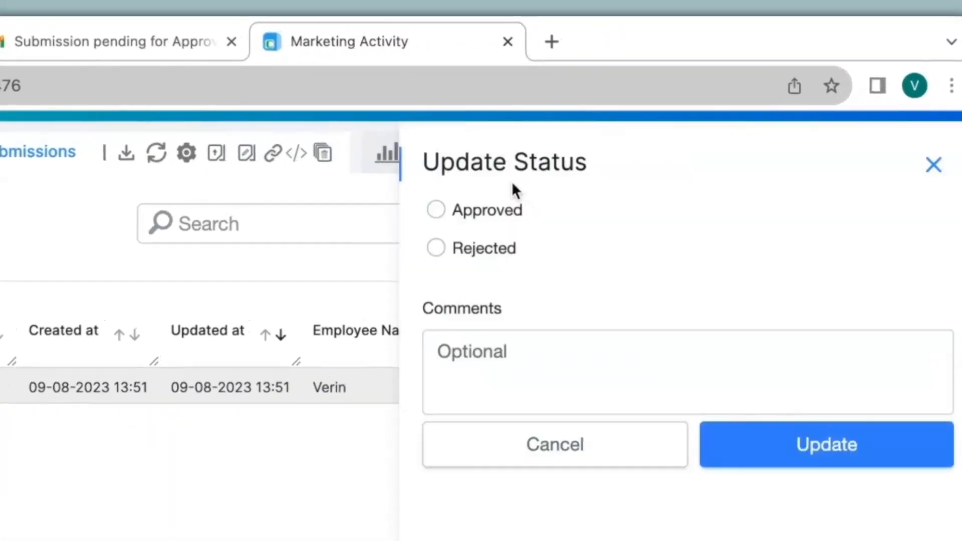
{"action": "left_click", "coordinate": [485, 249]}
{"action": "left_click", "coordinate": [850, 450]}
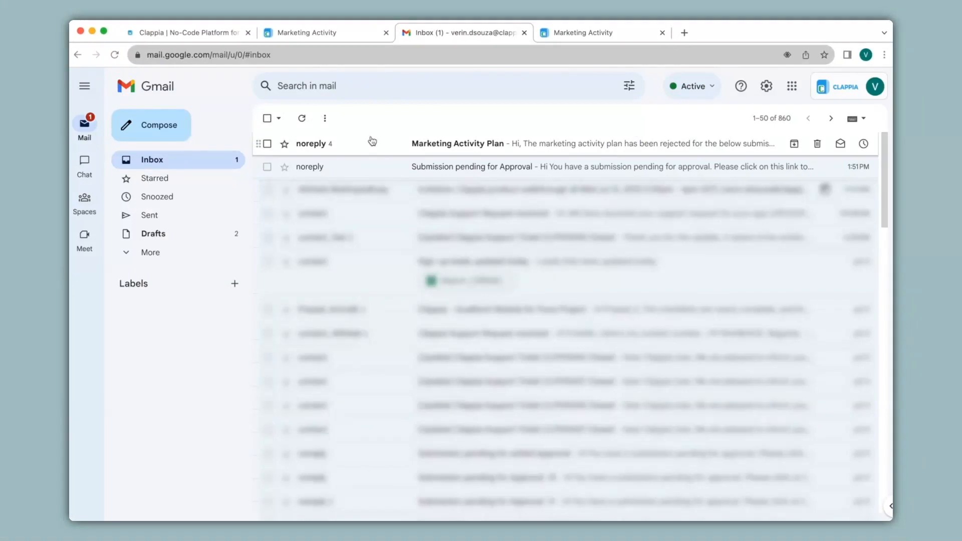
Open the Marketing Activity Plan email and highlight that the plan was rejected
{"action": "left_click", "coordinate": [372, 143]}
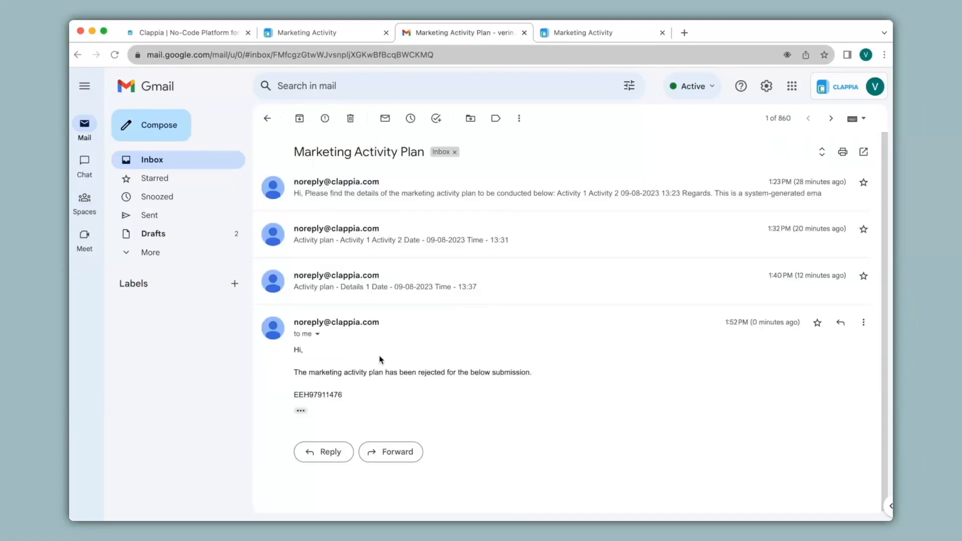
{"action": "left_click_drag", "start_coordinate": [416, 371], "coordinate": [458, 372]}
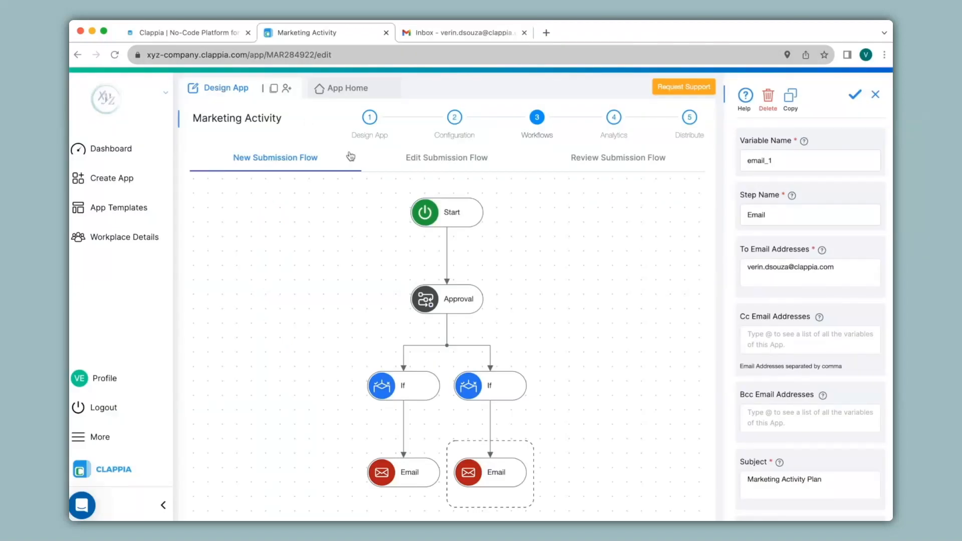
Select the Approval step and delete it together with its If and Email branches
{"action": "left_click", "coordinate": [444, 310]}
{"action": "left_click", "coordinate": [771, 100]}
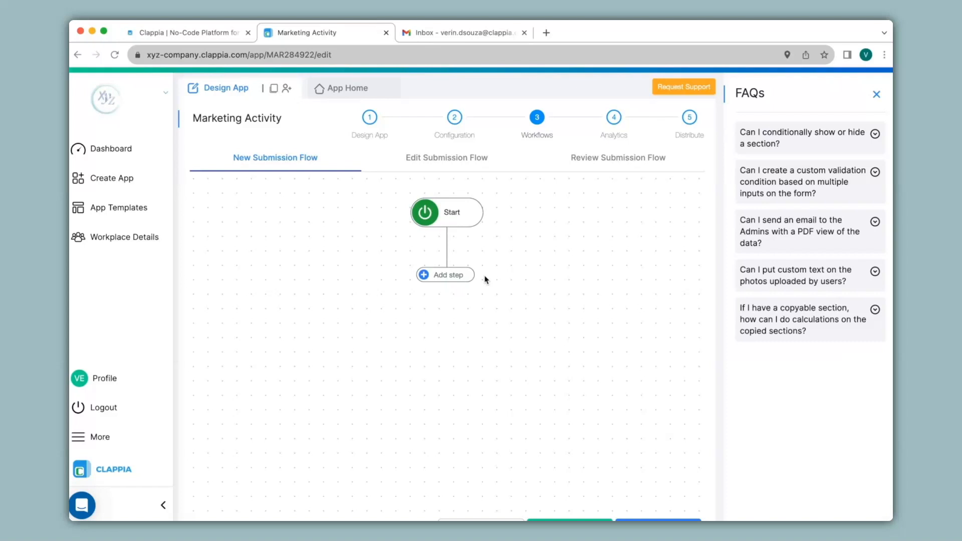
Insert a Repeat step directly below Start, then nest a Wait step under the Repeat
{"action": "left_click", "coordinate": [452, 276]}
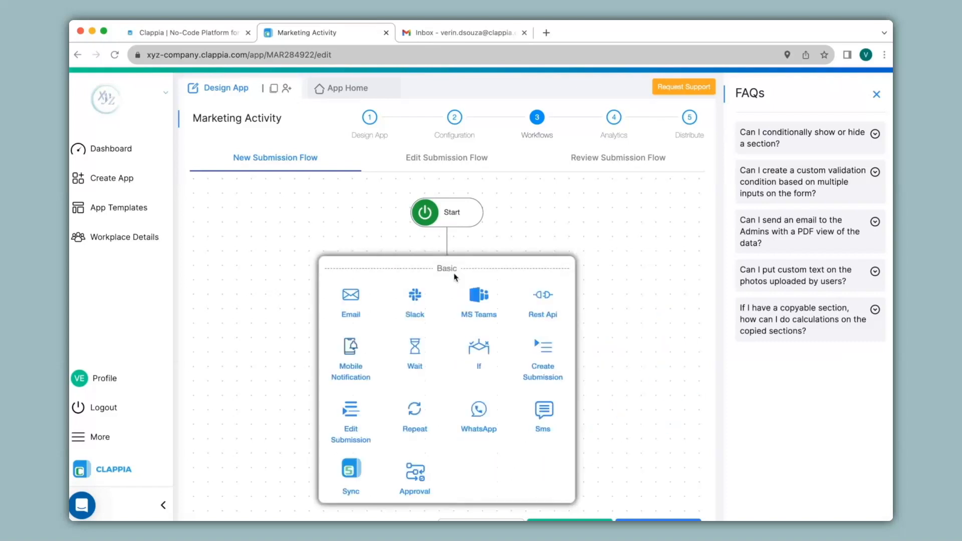
{"action": "left_click", "coordinate": [416, 424]}
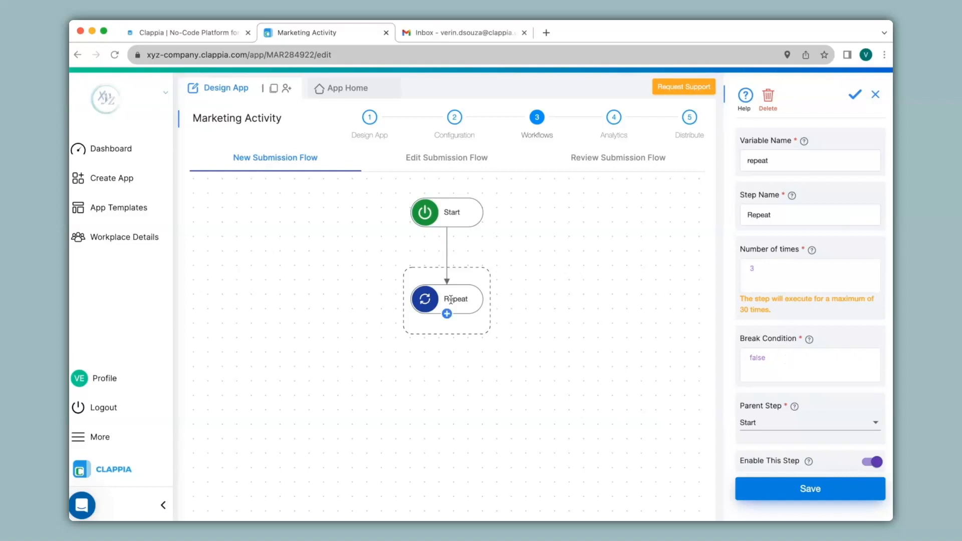
{"action": "left_click", "coordinate": [448, 315]}
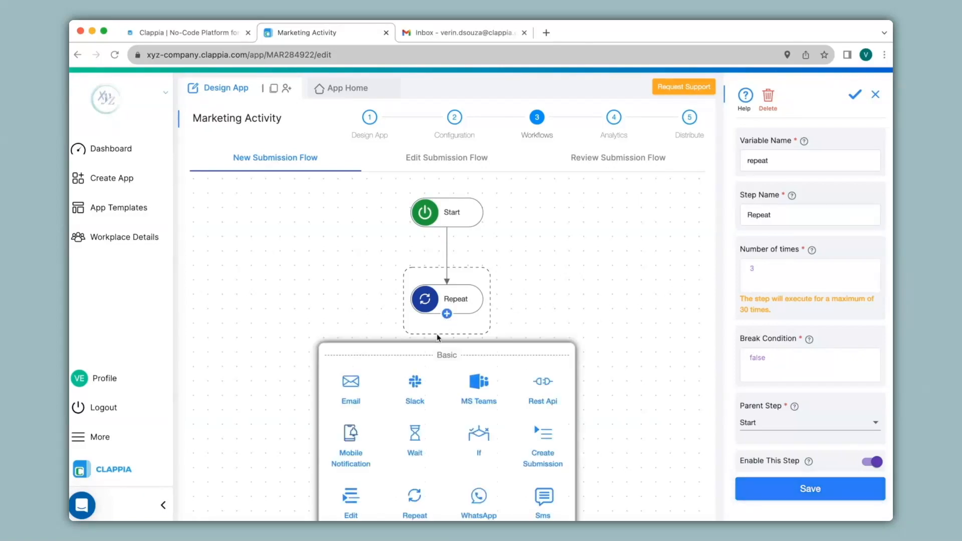
{"action": "left_click", "coordinate": [411, 434]}
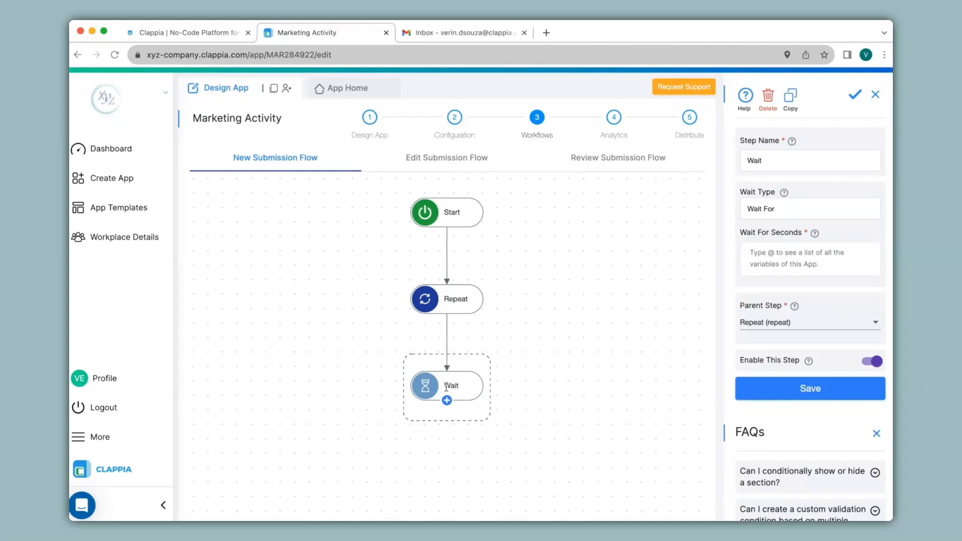
Set the Wait step to Wait For 120 seconds, save it, and add an If step below
{"action": "left_click", "coordinate": [777, 212]}
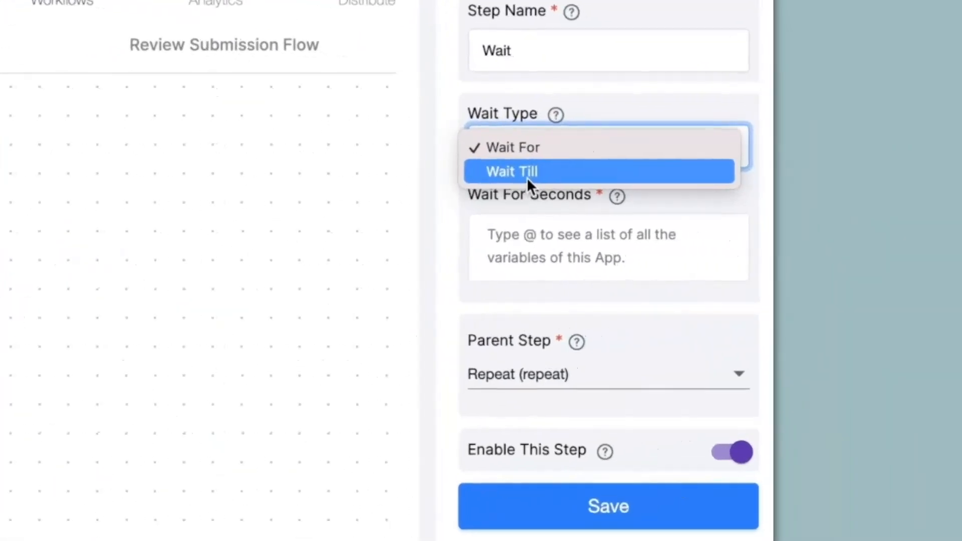
{"action": "left_click", "coordinate": [531, 148]}
{"action": "left_click", "coordinate": [531, 243]}
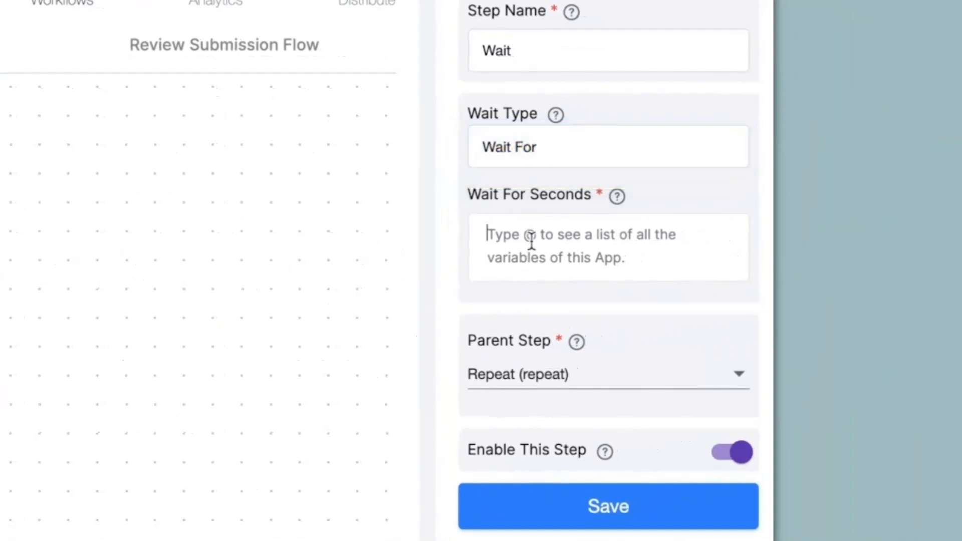
{"action": "type", "text": "120"}
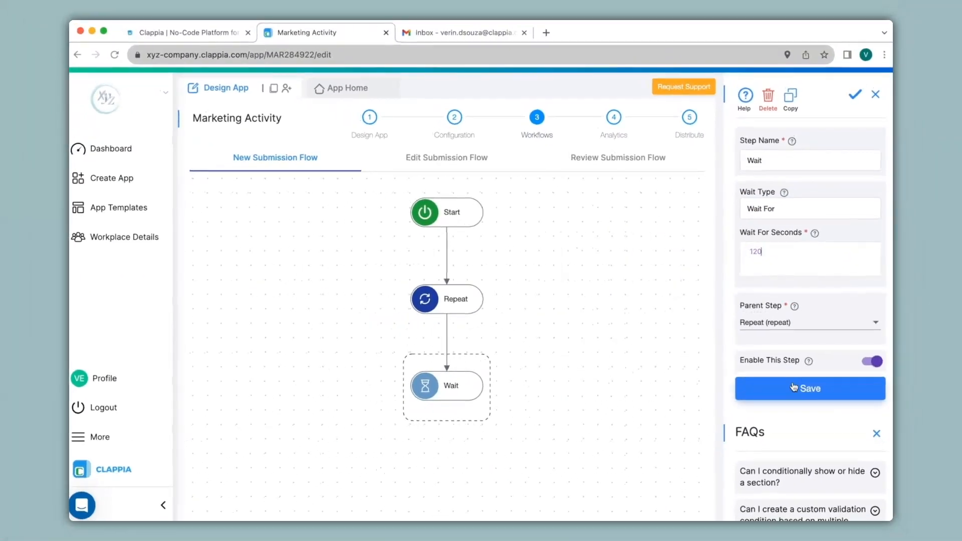
{"action": "left_click", "coordinate": [794, 387]}
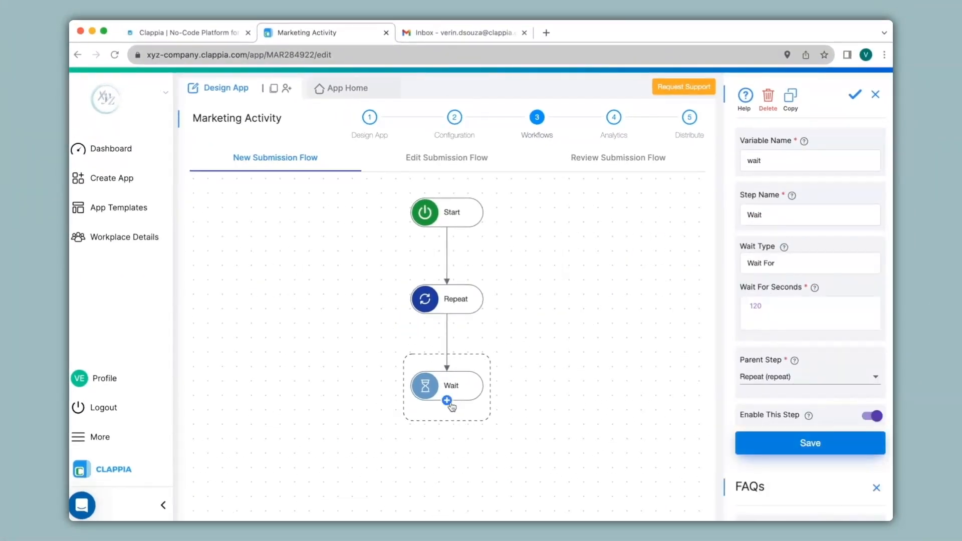
{"action": "left_click", "coordinate": [446, 400]}
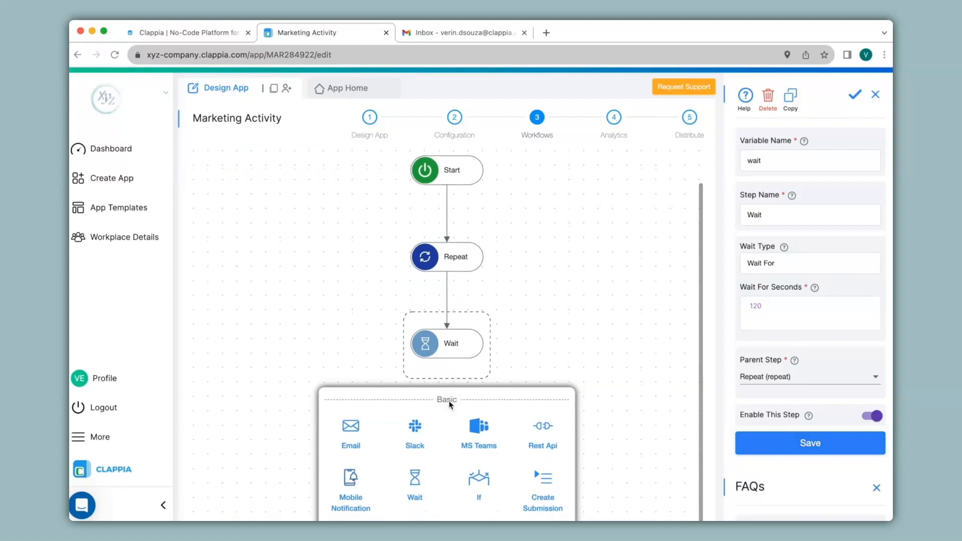
{"action": "left_click", "coordinate": [479, 482]}
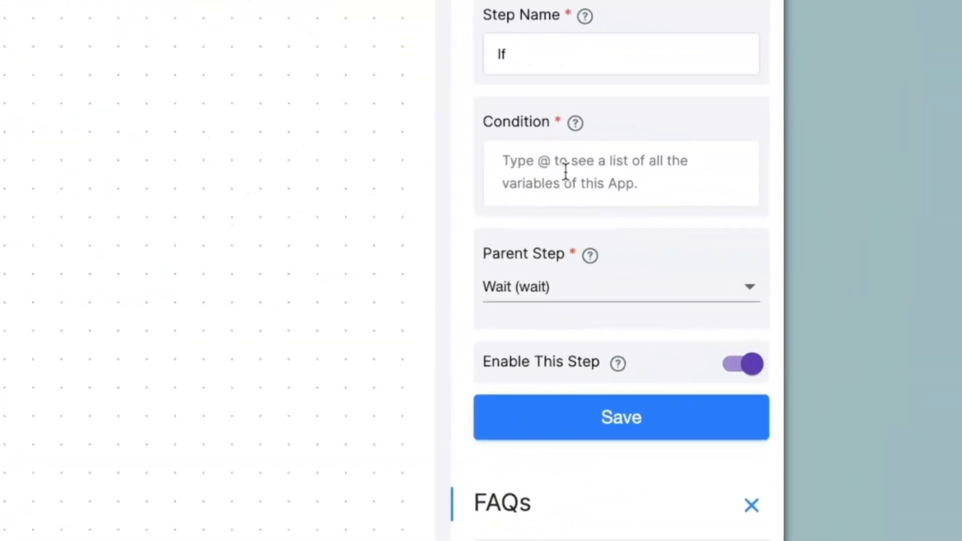
Enter the If condition {$status}="SUBMITTED" using the Status variable
{"action": "left_click", "coordinate": [565, 170]}
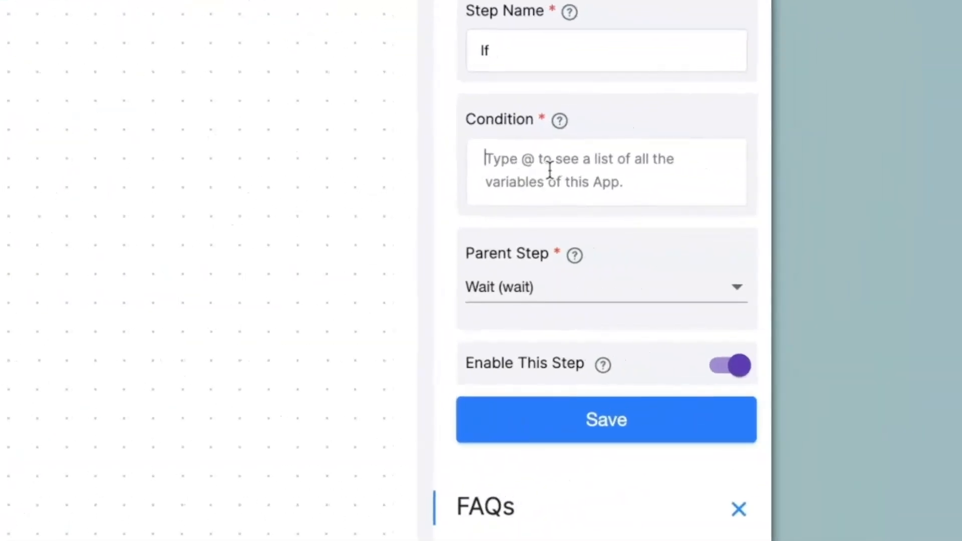
{"action": "type", "text": "@stat"}
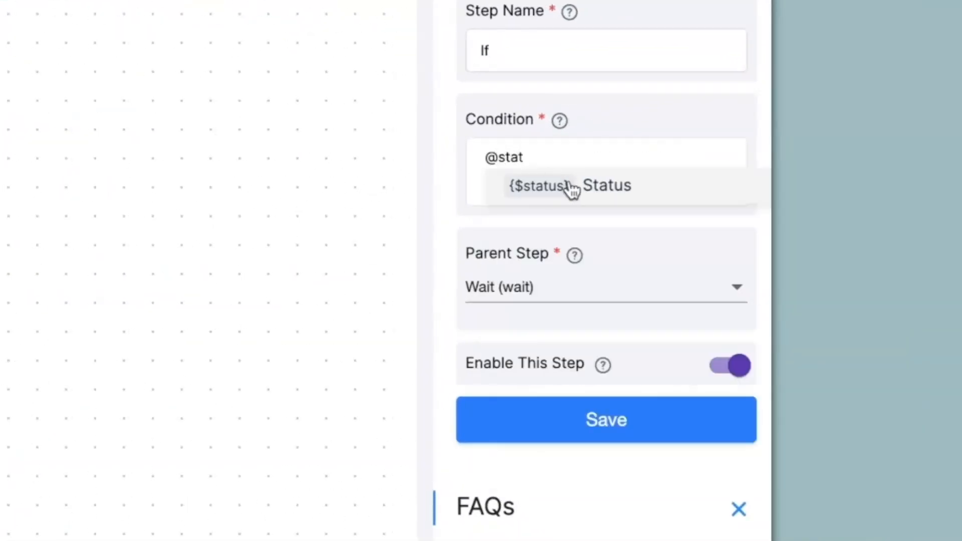
{"action": "left_click", "coordinate": [521, 190]}
{"action": "type", "text": "=\"SUBMITTED"}
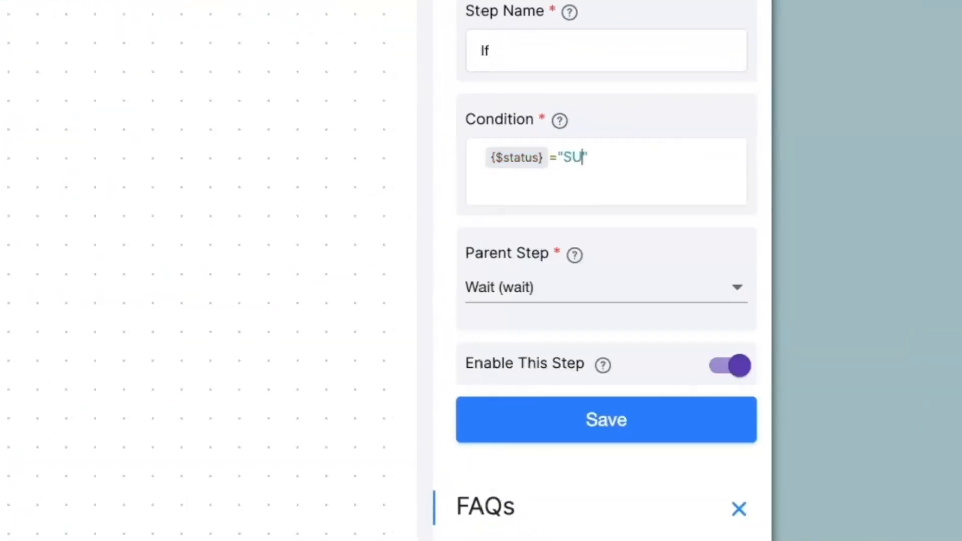
{"action": "scroll", "coordinate": [566, 432], "scroll_direction": "up", "scroll_amount": 2}
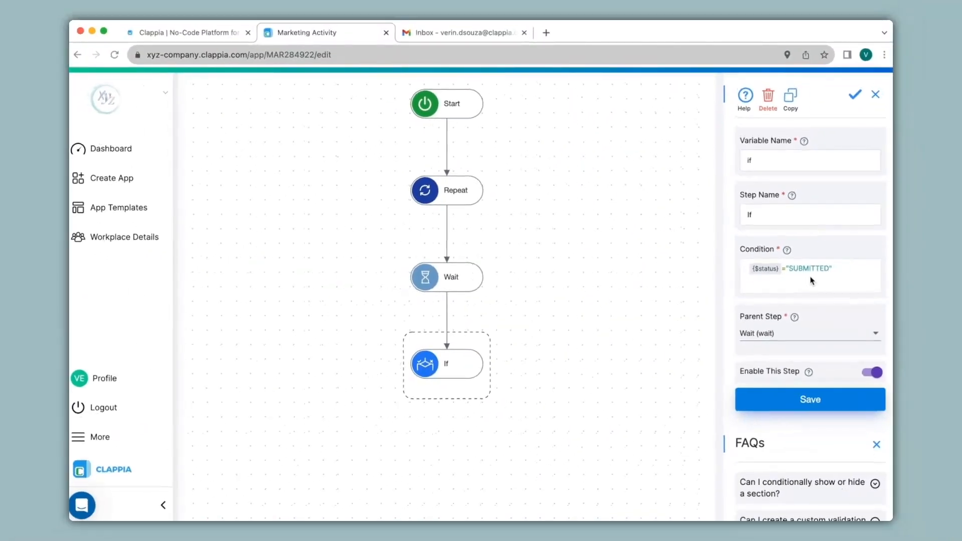
In a duplicate Marketing Activity tab, view the SUBMITTED, Approved and Rejected statuses, then close that tab
{"action": "right_click", "coordinate": [357, 34]}
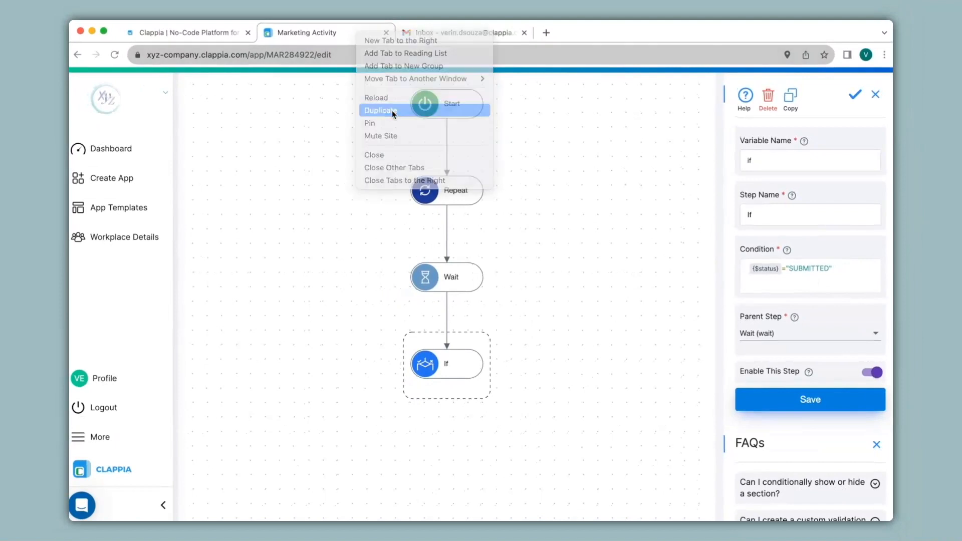
{"action": "left_click", "coordinate": [393, 112]}
{"action": "left_click", "coordinate": [455, 120]}
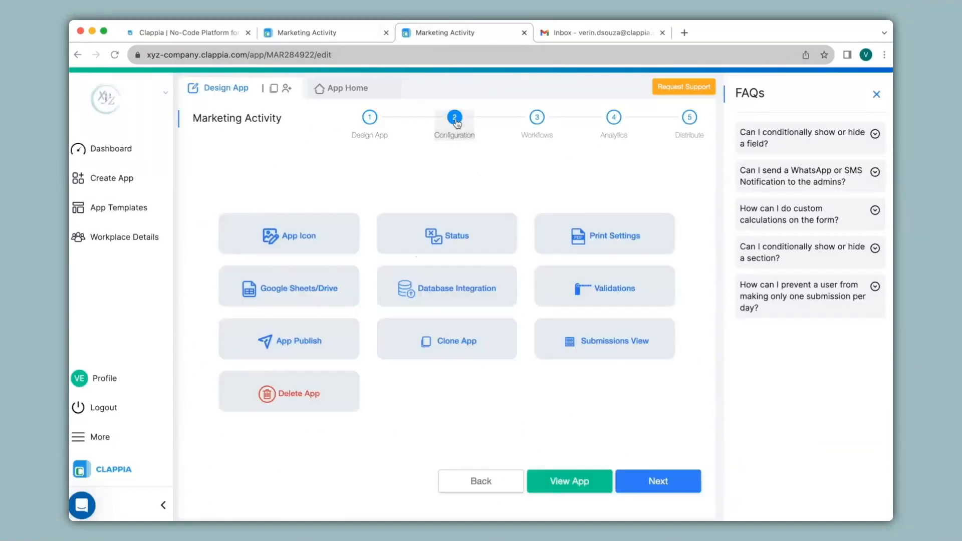
{"action": "left_click", "coordinate": [461, 247]}
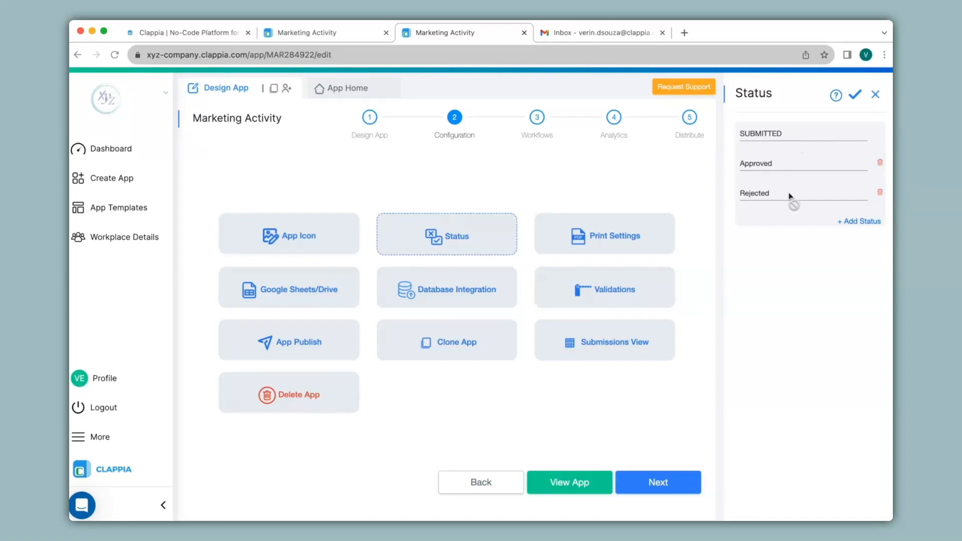
{"action": "left_click", "coordinate": [524, 33]}
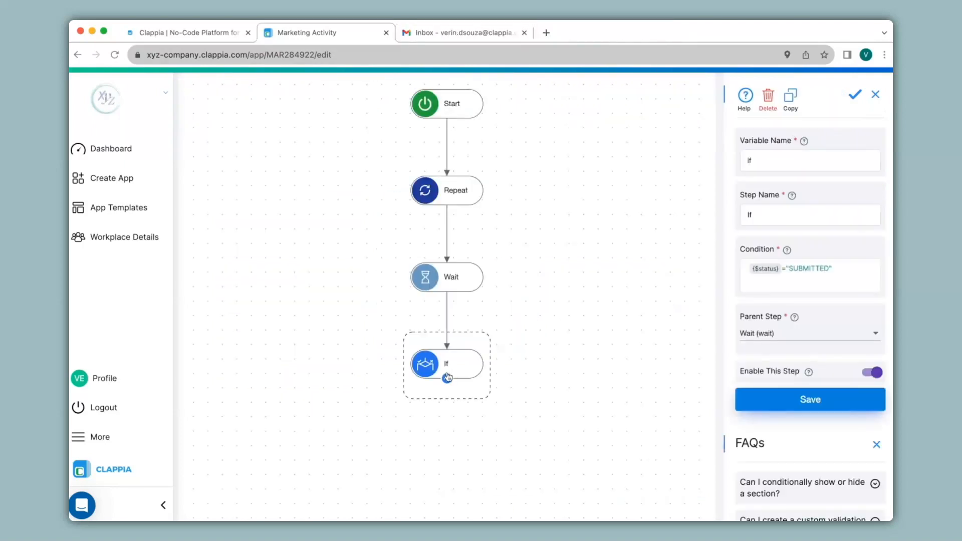
Add an Email step after If, addressed to the recipient, with subject 'Marketing Activity Plan'
{"action": "left_click", "coordinate": [446, 380]}
{"action": "left_click", "coordinate": [354, 449]}
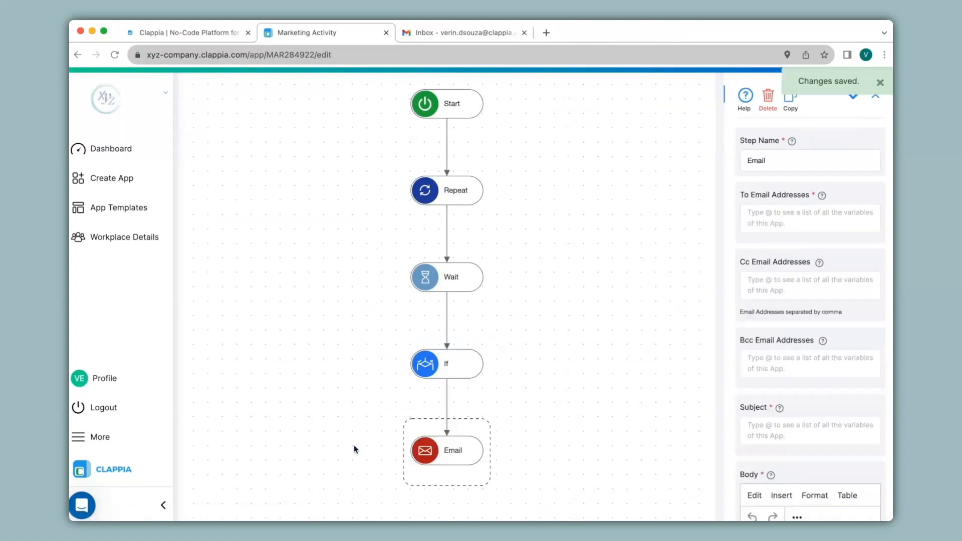
{"action": "scroll", "coordinate": [804, 184], "scroll_direction": "down", "scroll_amount": 5}
{"action": "left_click", "coordinate": [806, 127]}
{"action": "type", "text": "Marketing Activity Plan"}
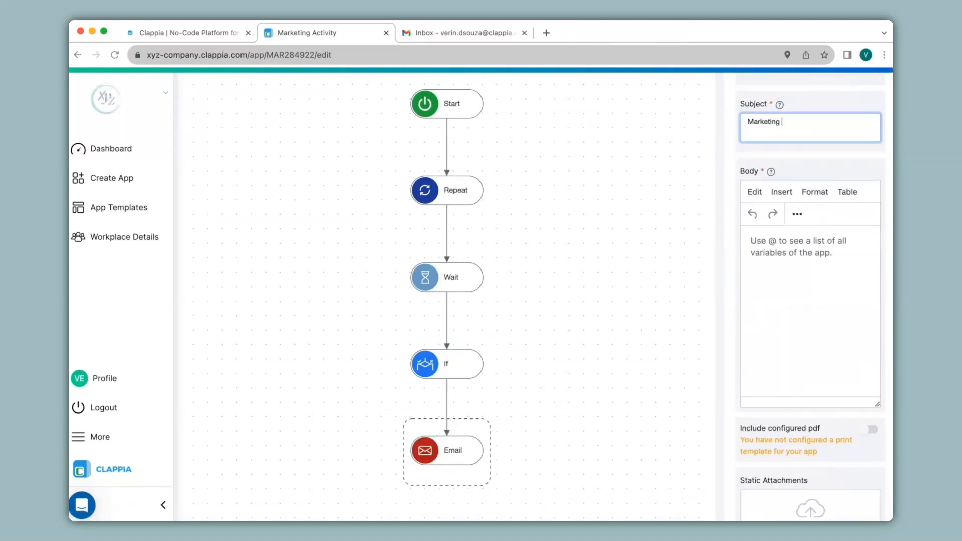
Write the email body asking to approve or reject the plan {$submission_id}, signed 'Regards.'
{"action": "left_click", "coordinate": [752, 241]}
{"action": "type", "text": "Hi,"}
{"action": "key", "text": "Return"}
{"action": "type", "text": "Please approve or reject the blow marketing activity plan: {$submission_id}"}
{"action": "key", "text": "Return"}
{"action": "type", "text": "Regards."}
{"action": "scroll", "coordinate": [809, 300], "scroll_direction": "down", "scroll_amount": 6}
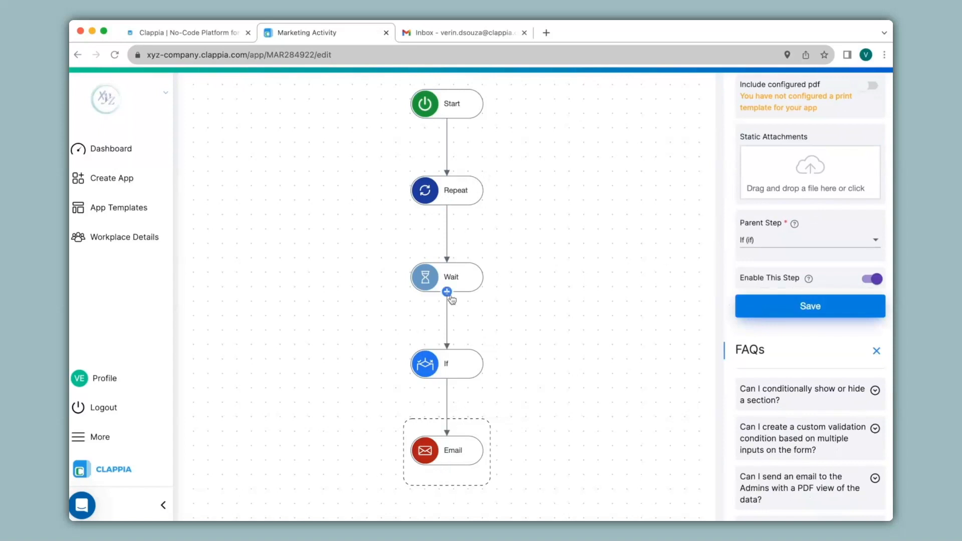
Review the If, Email and Repeat step settings in the flow
{"action": "left_click", "coordinate": [453, 365]}
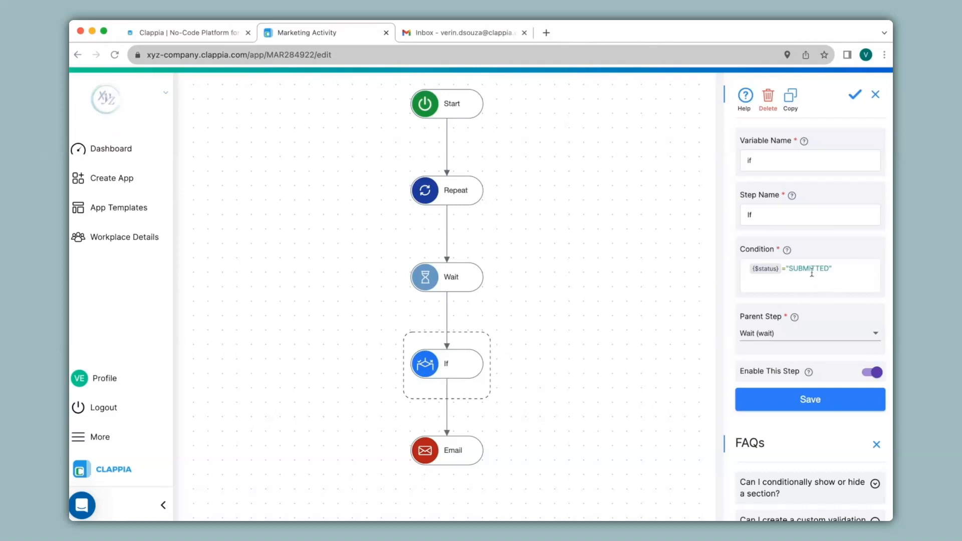
{"action": "left_click", "coordinate": [454, 450]}
{"action": "left_click", "coordinate": [461, 192]}
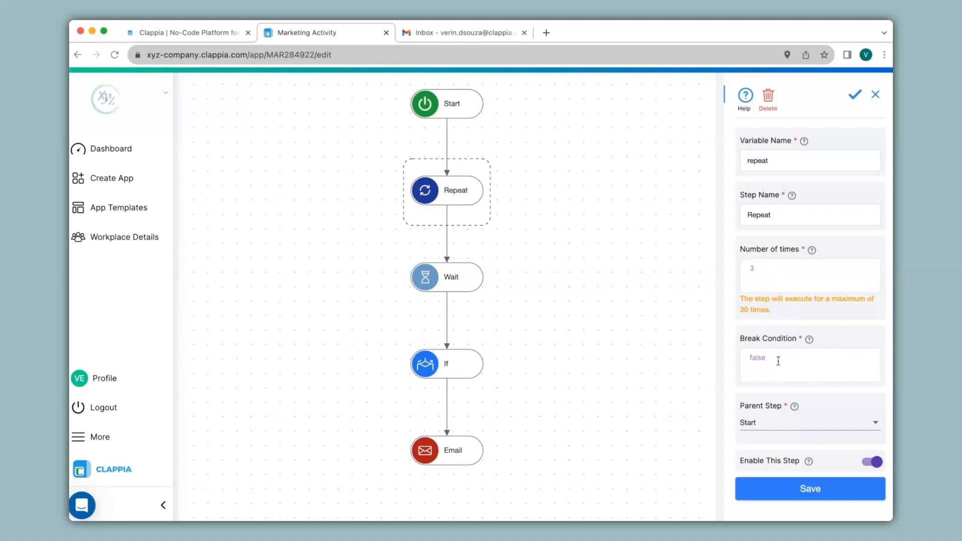
{"action": "scroll", "coordinate": [634, 339], "scroll_direction": "up", "scroll_amount": 3}
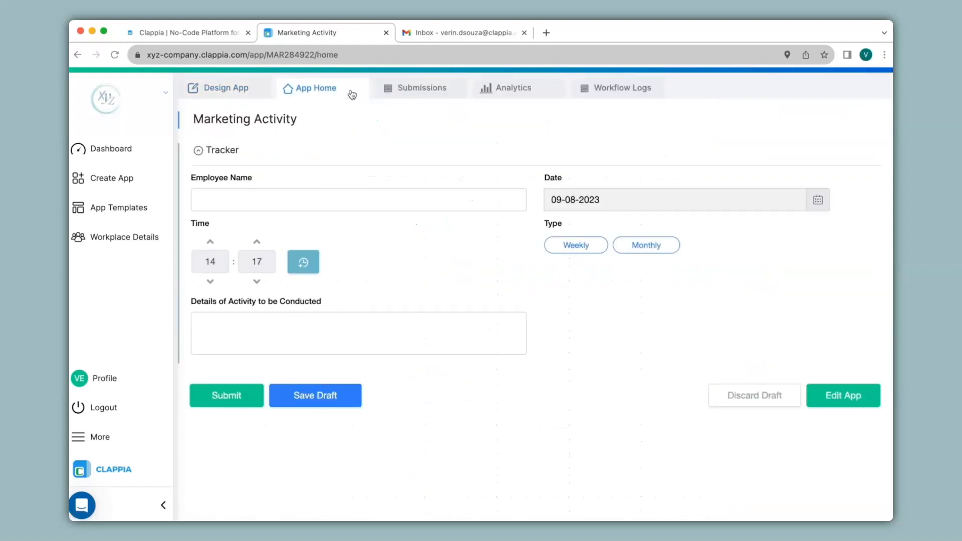
Fill the Tracker form with the employee's name, Weekly type and 'Details'
{"action": "left_click", "coordinate": [350, 200]}
{"action": "type", "text": "Verin"}
{"action": "left_click", "coordinate": [576, 245]}
{"action": "left_click", "coordinate": [350, 333]}
{"action": "type", "text": "Details"}
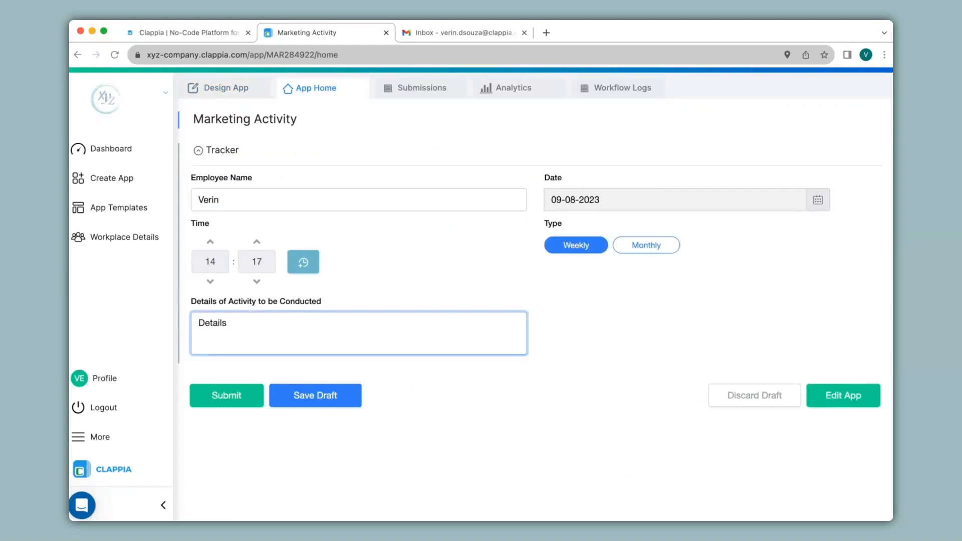
Submit the entry, confirm it in the Submissions list, then go to Gmail
{"action": "left_click", "coordinate": [227, 395]}
{"action": "left_click", "coordinate": [389, 90]}
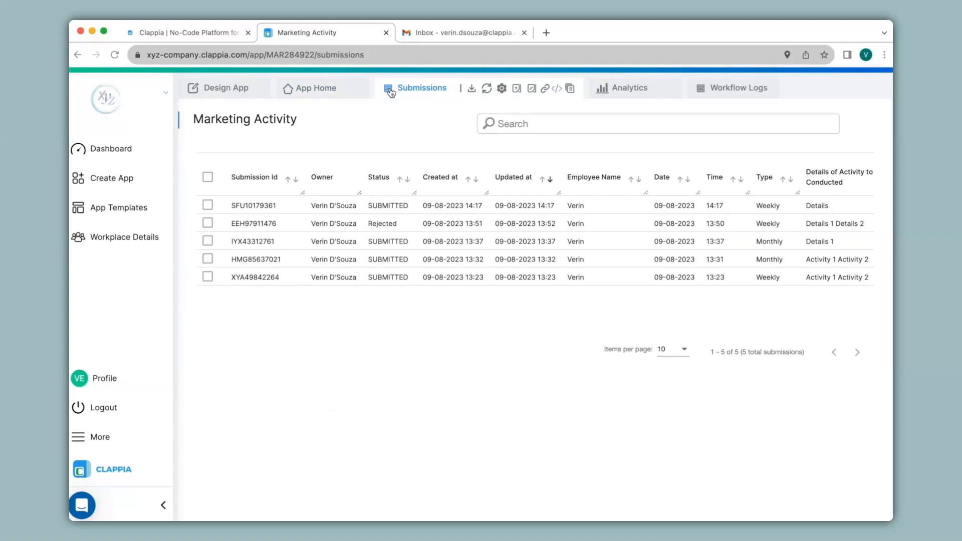
{"action": "left_click", "coordinate": [429, 34]}
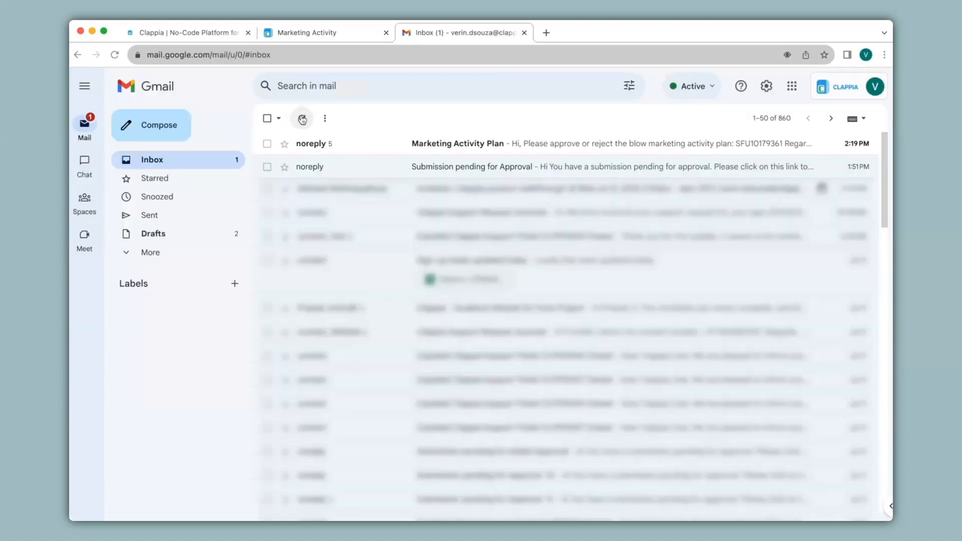
Read the Marketing Activity Plan approve-or-reject email in Gmail, then return to Clappia
{"action": "left_click", "coordinate": [358, 145]}
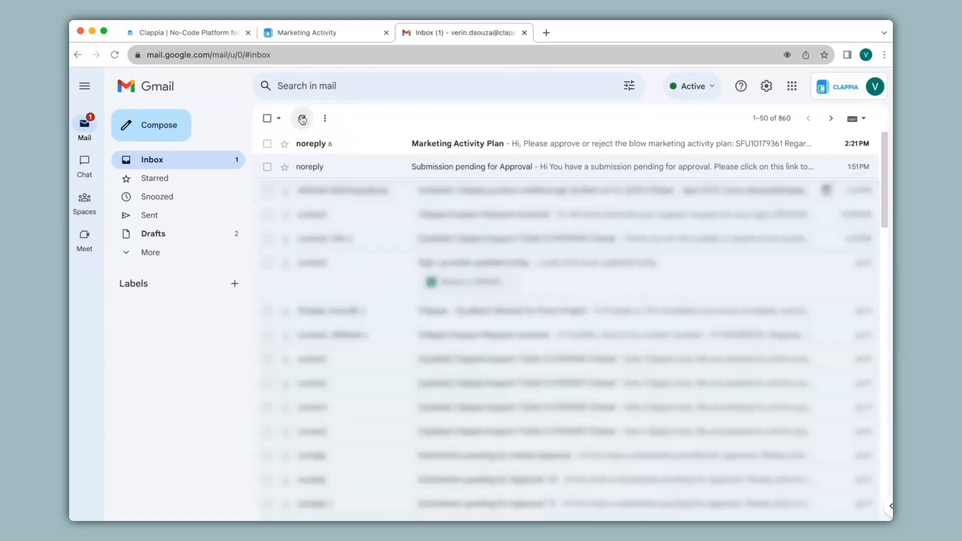
{"action": "left_click", "coordinate": [267, 118]}
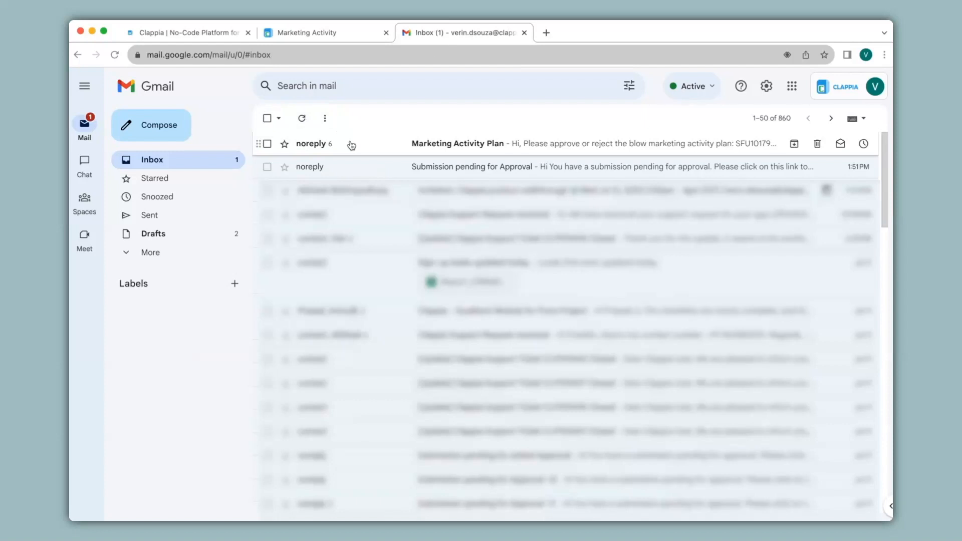
{"action": "left_click", "coordinate": [351, 144]}
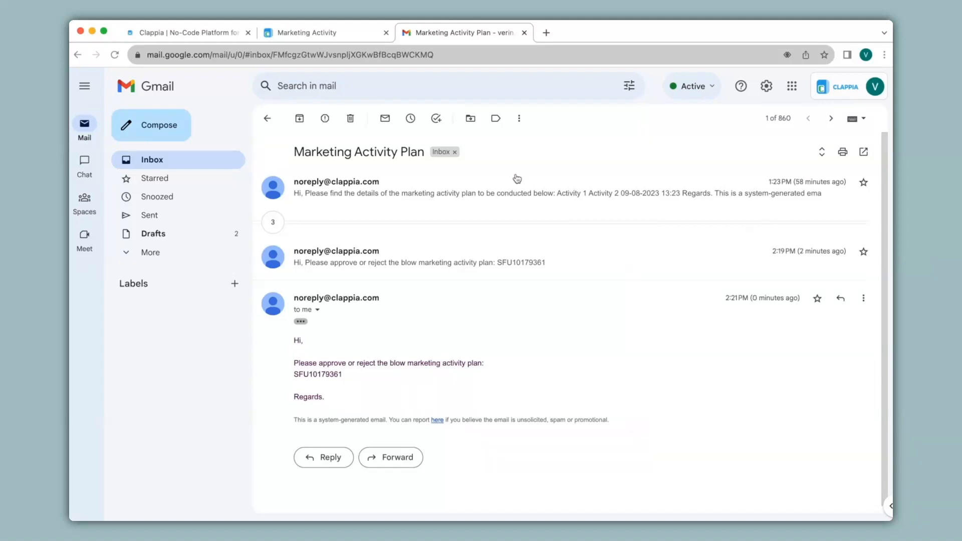
{"action": "left_click", "coordinate": [317, 34]}
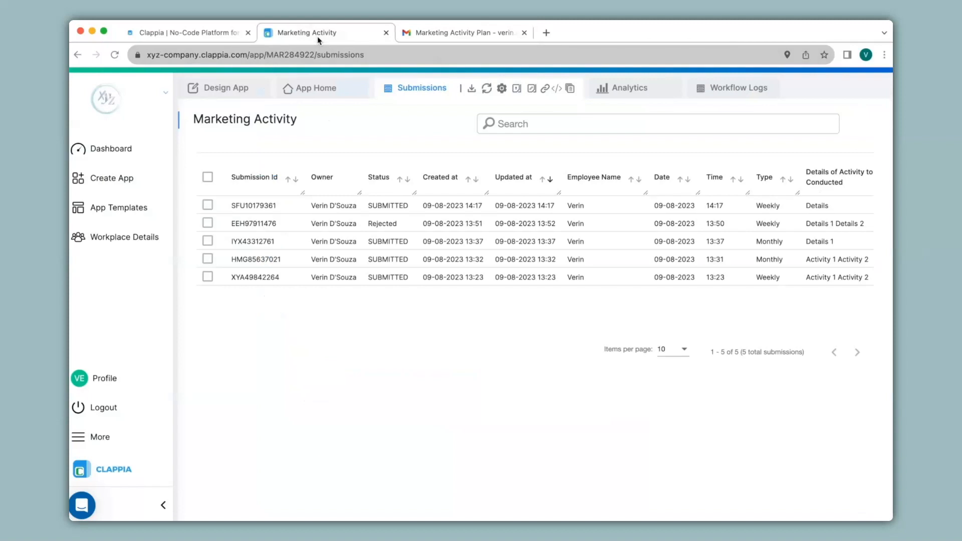
Change the newest submission's status from SUBMITTED to Approved
{"action": "left_click", "coordinate": [398, 206]}
{"action": "left_click", "coordinate": [659, 99]}
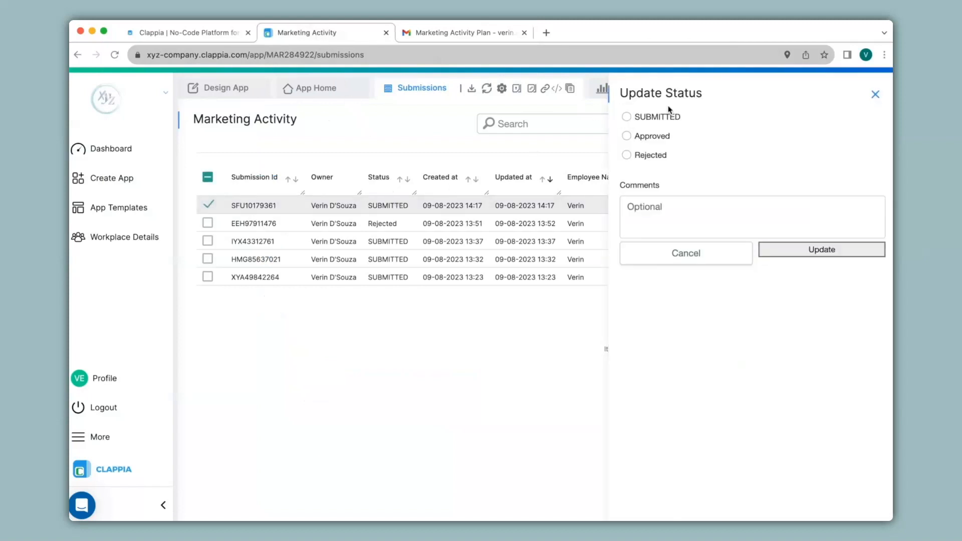
{"action": "left_click", "coordinate": [636, 139]}
{"action": "left_click", "coordinate": [789, 260]}
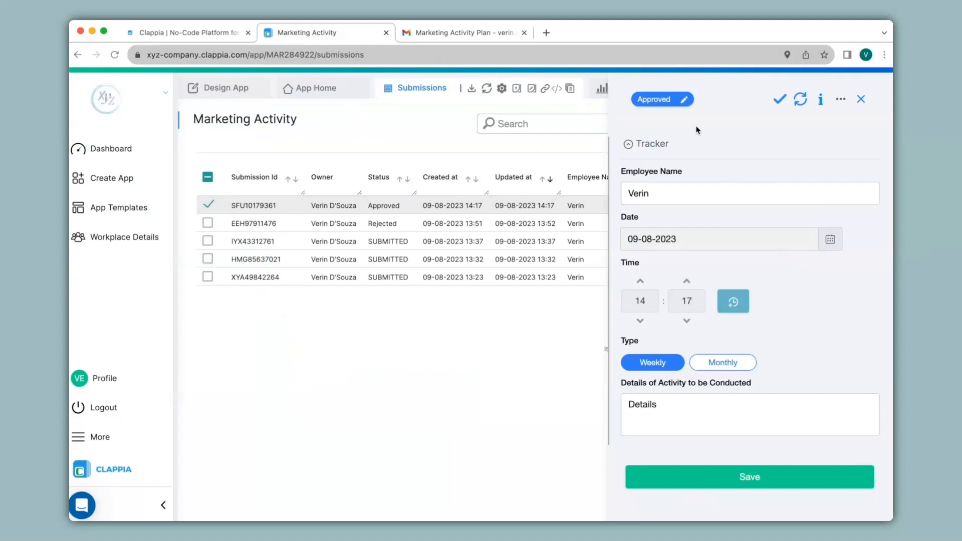
{"action": "left_click", "coordinate": [226, 88]}
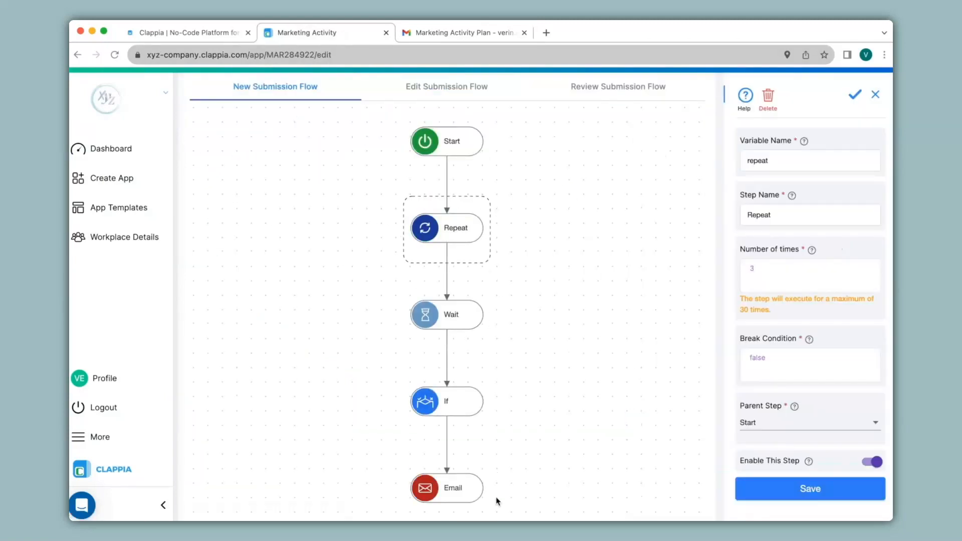
Insert an Email step after Start and set it as the Repeat step's parent step
{"action": "left_click", "coordinate": [447, 138]}
{"action": "left_click", "coordinate": [347, 214]}
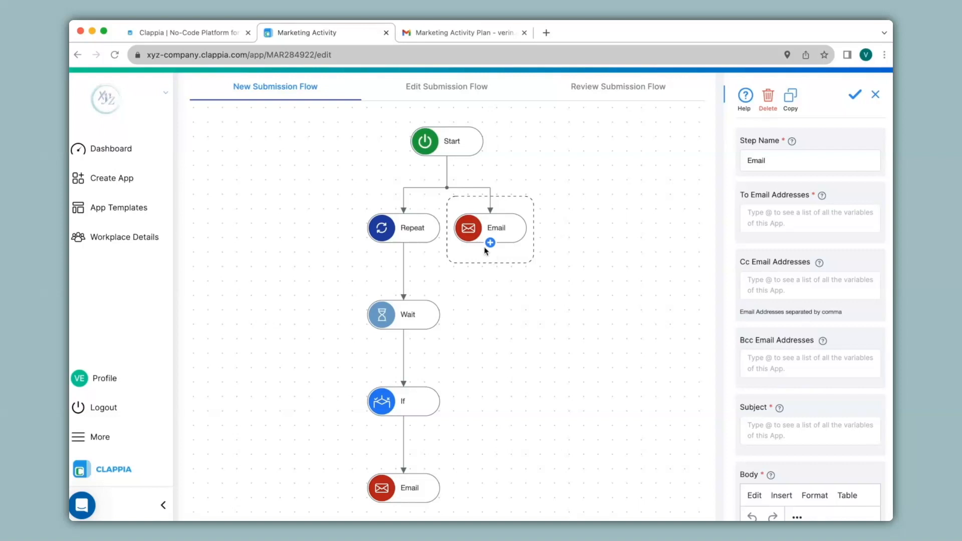
{"action": "left_click", "coordinate": [414, 226]}
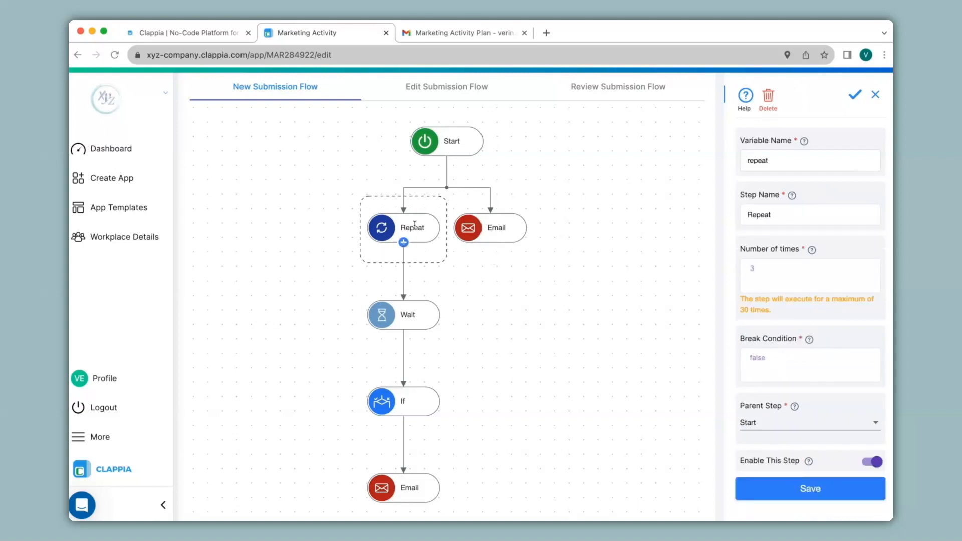
{"action": "left_click", "coordinate": [766, 426]}
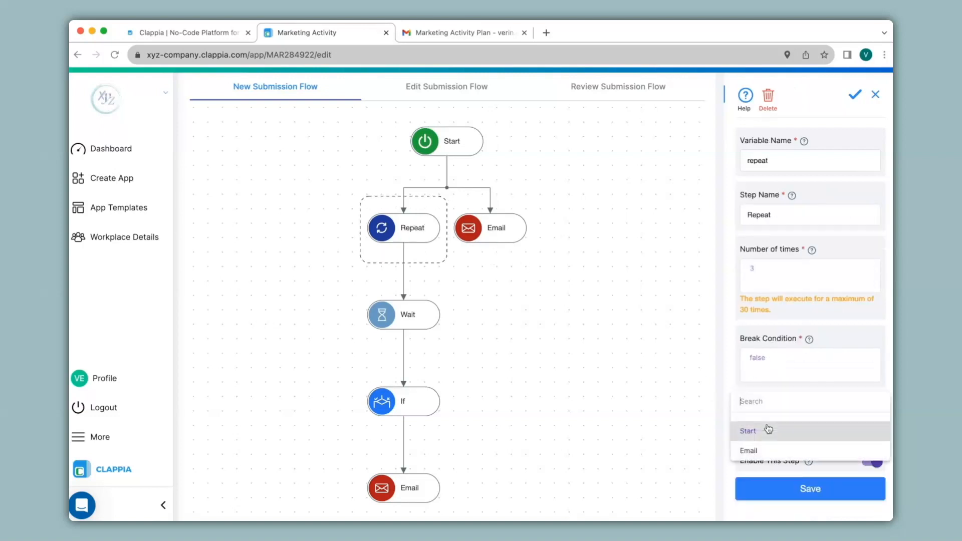
{"action": "left_click", "coordinate": [768, 453]}
{"action": "left_click", "coordinate": [775, 490]}
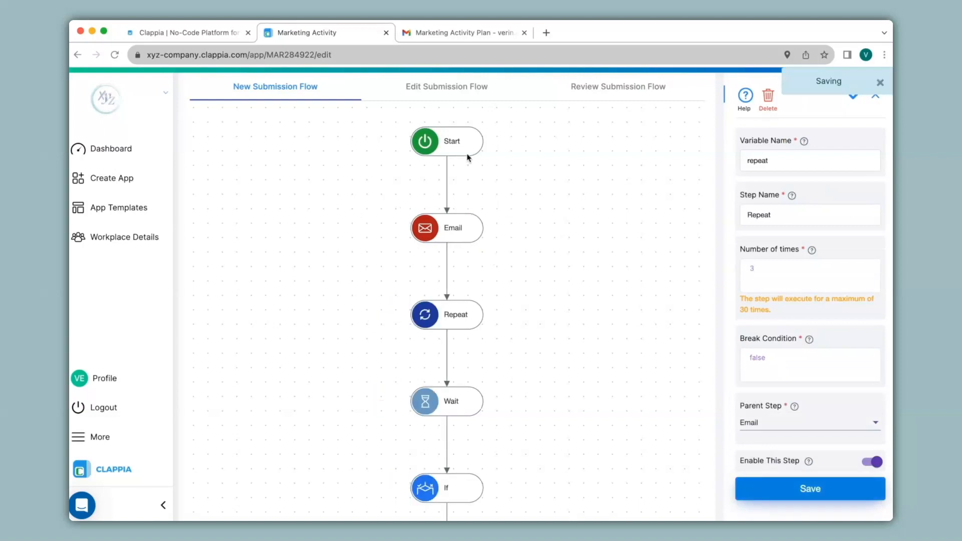
{"action": "mouse_move", "coordinate": [446, 239]}
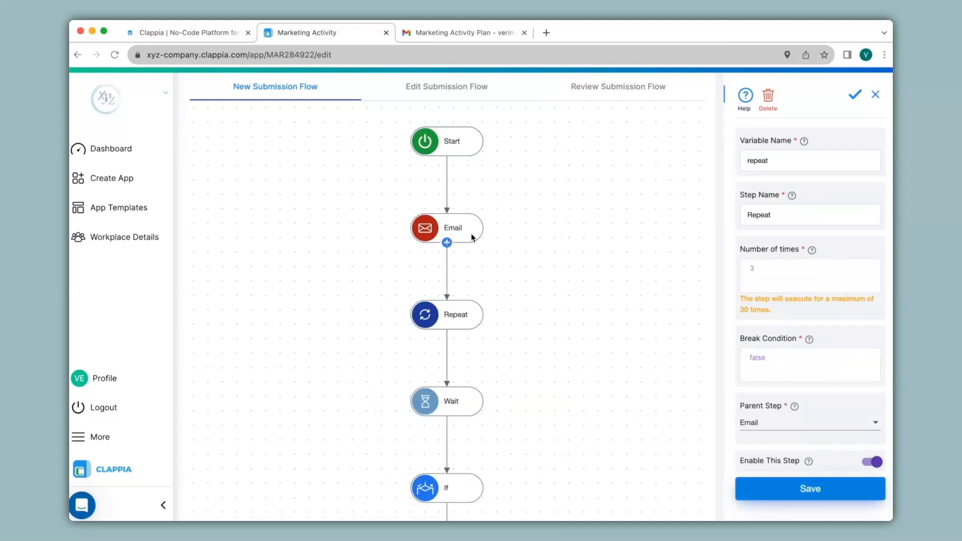
{"action": "scroll", "coordinate": [496, 347], "scroll_direction": "up", "scroll_amount": 2}
{"action": "scroll", "coordinate": [477, 287], "scroll_direction": "down", "scroll_amount": 4}
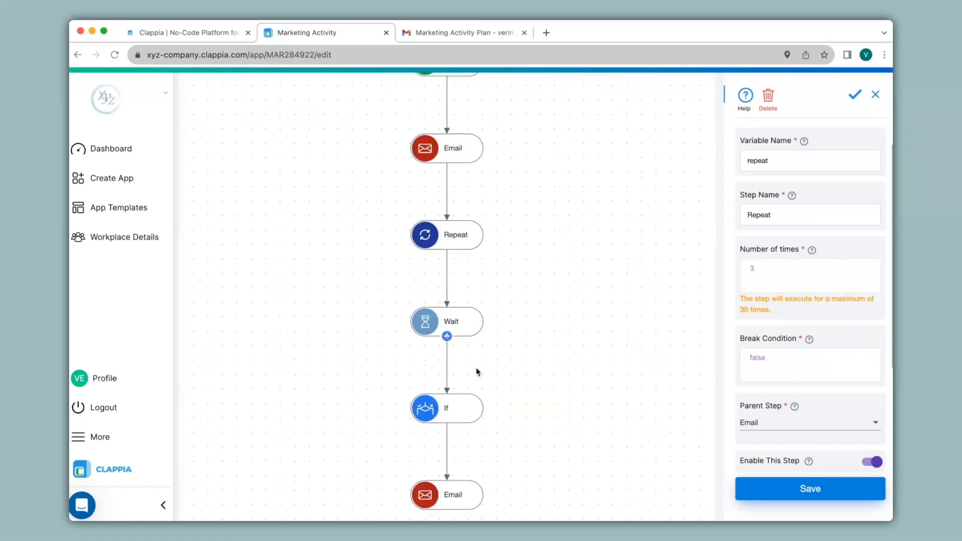
{"action": "scroll", "coordinate": [513, 460], "scroll_direction": "down", "scroll_amount": 1}
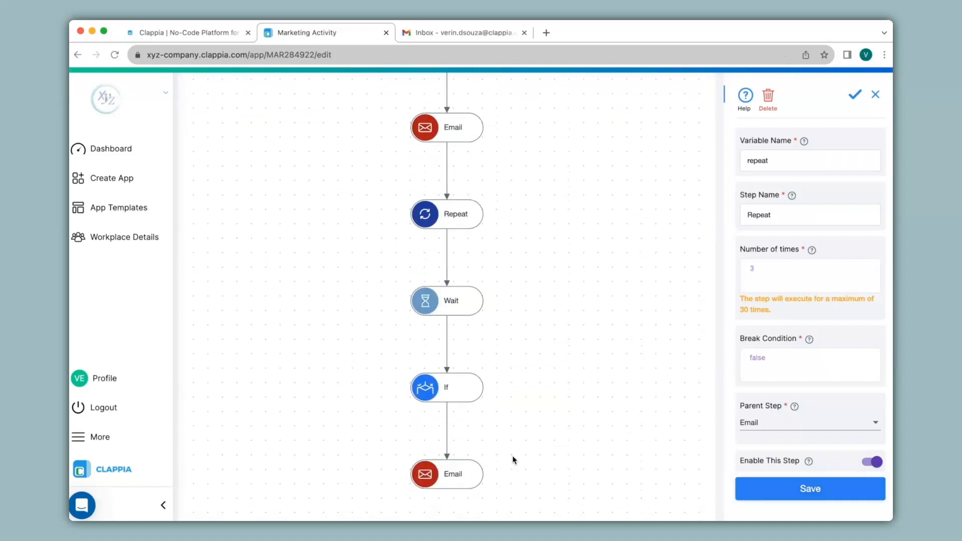
{"action": "scroll", "coordinate": [513, 459], "scroll_direction": "up", "scroll_amount": 8}
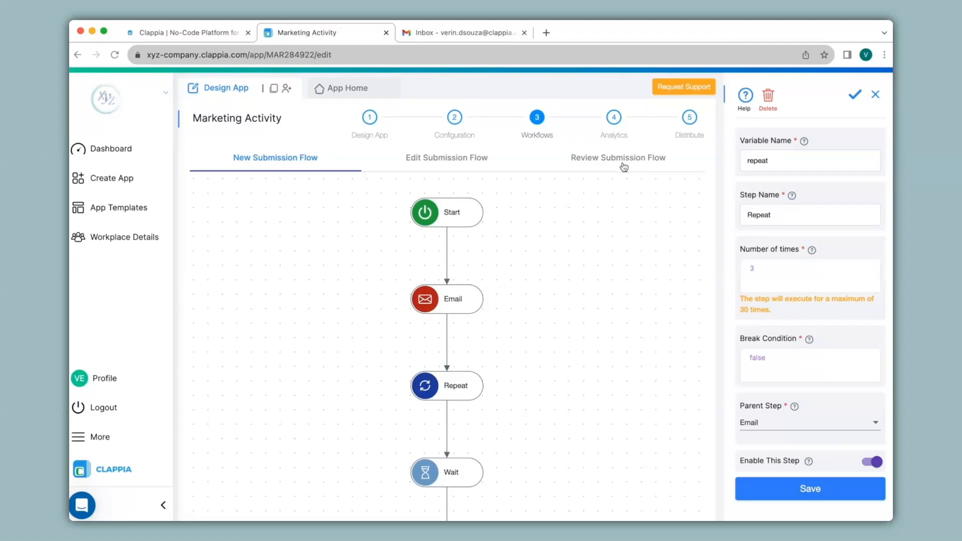
In a duplicated app tab, open the third submission and set its Type to Weekly only
{"action": "right_click", "coordinate": [335, 36]}
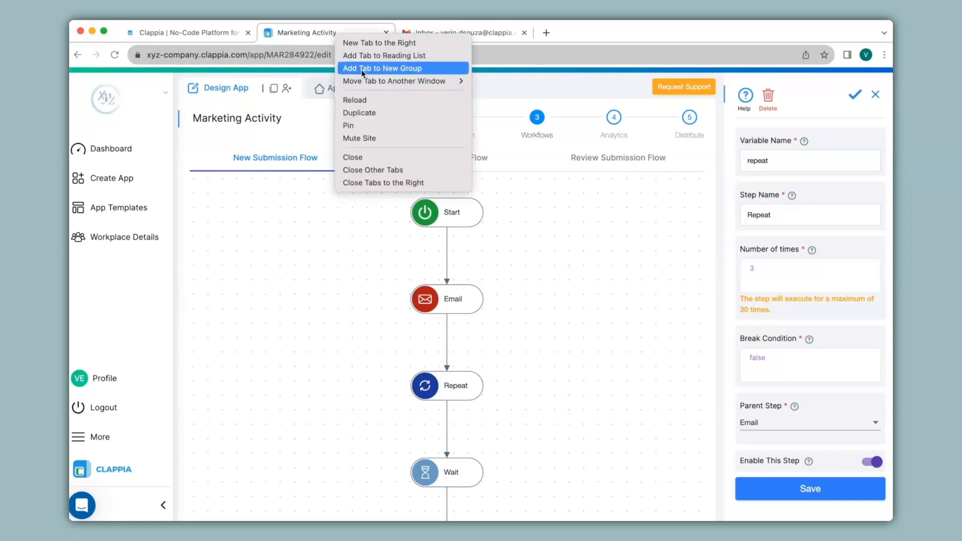
{"action": "left_click", "coordinate": [379, 112]}
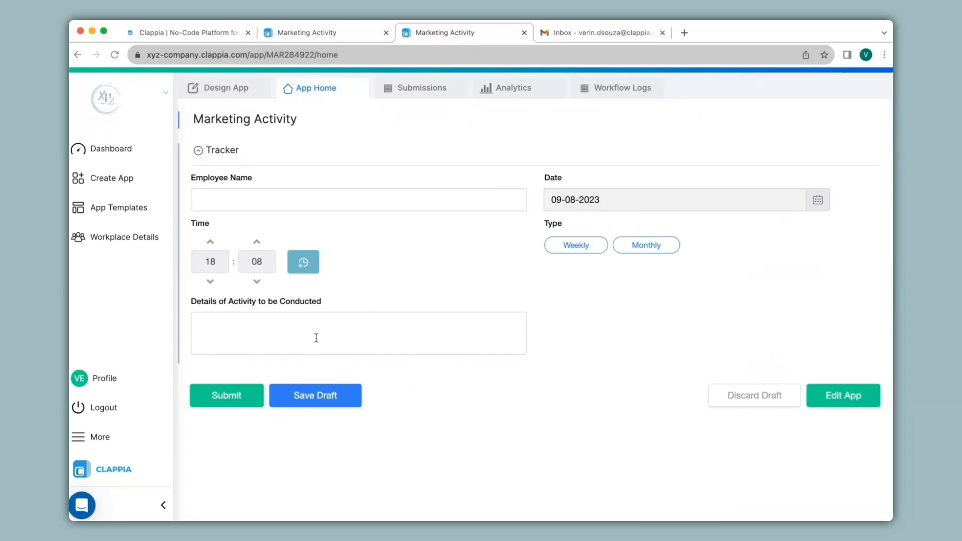
{"action": "left_click", "coordinate": [428, 89]}
{"action": "left_click", "coordinate": [402, 243]}
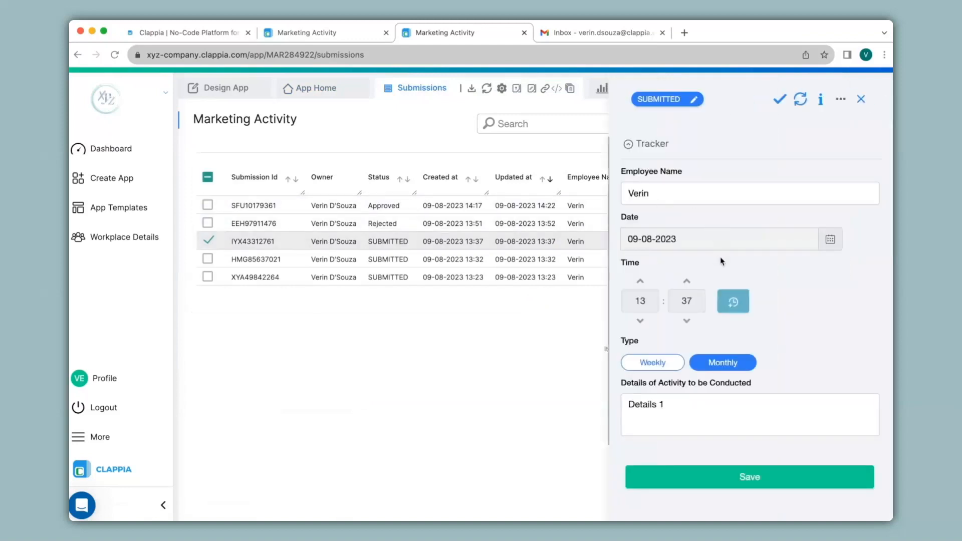
{"action": "left_click", "coordinate": [659, 361]}
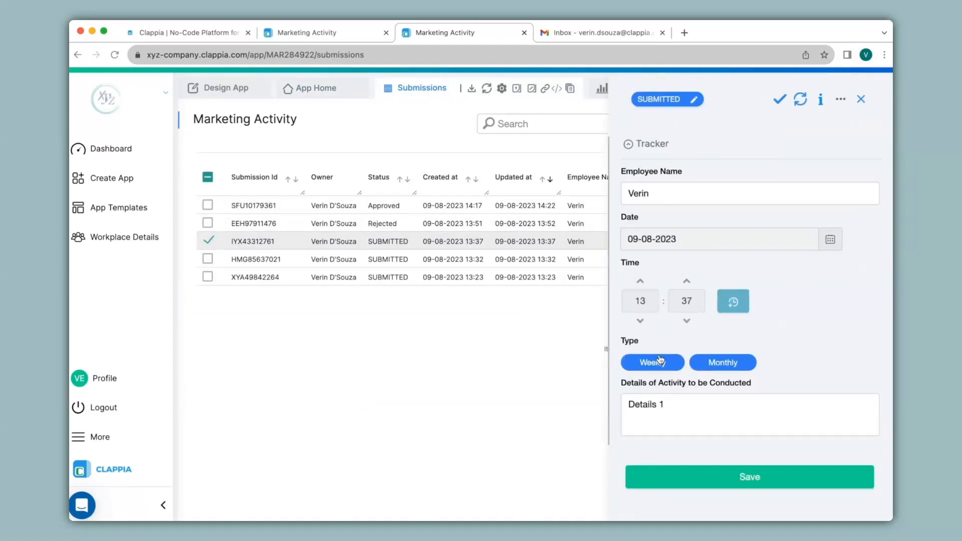
{"action": "left_click", "coordinate": [659, 361]}
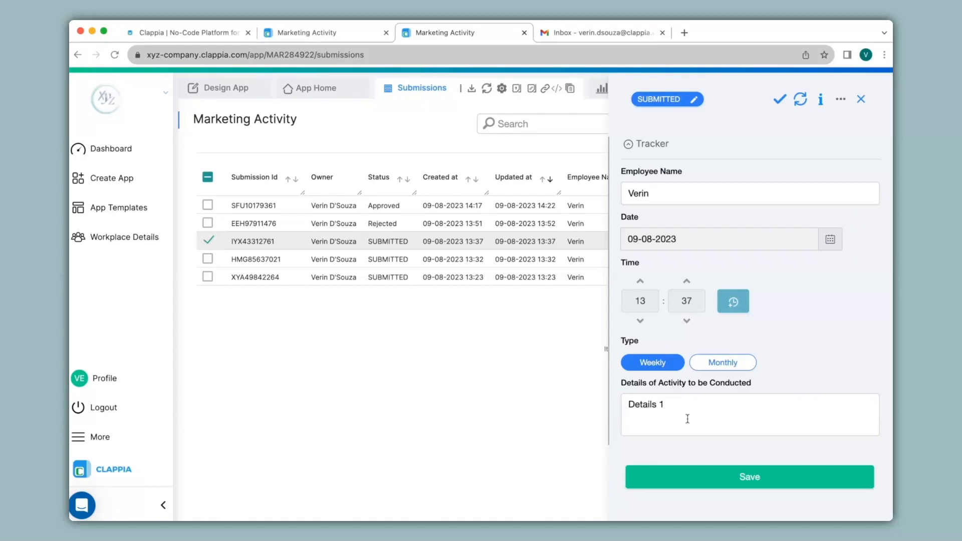
Check the New Submission Flow in the workflow editor, glancing back at the submission record
{"action": "left_click", "coordinate": [342, 34]}
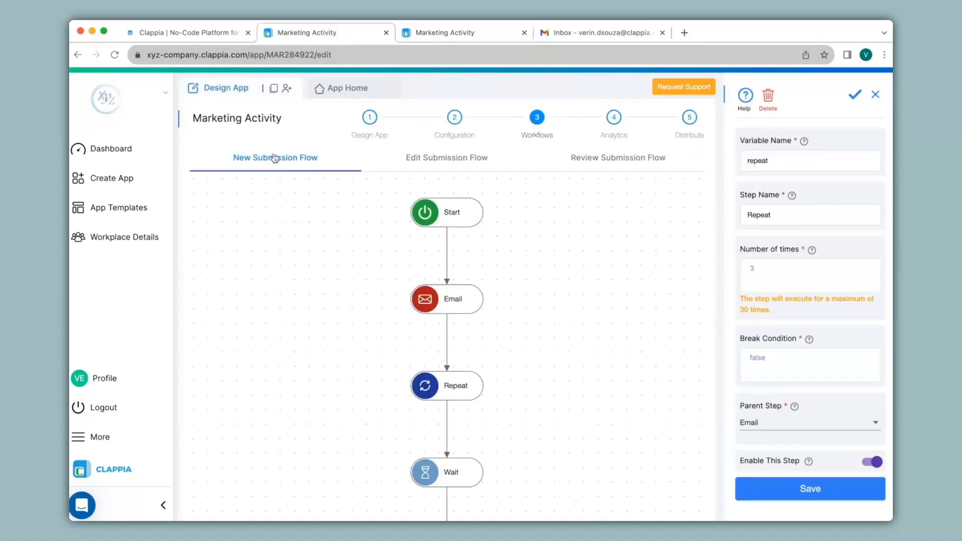
{"action": "mouse_move", "coordinate": [465, 304]}
{"action": "left_click", "coordinate": [435, 30]}
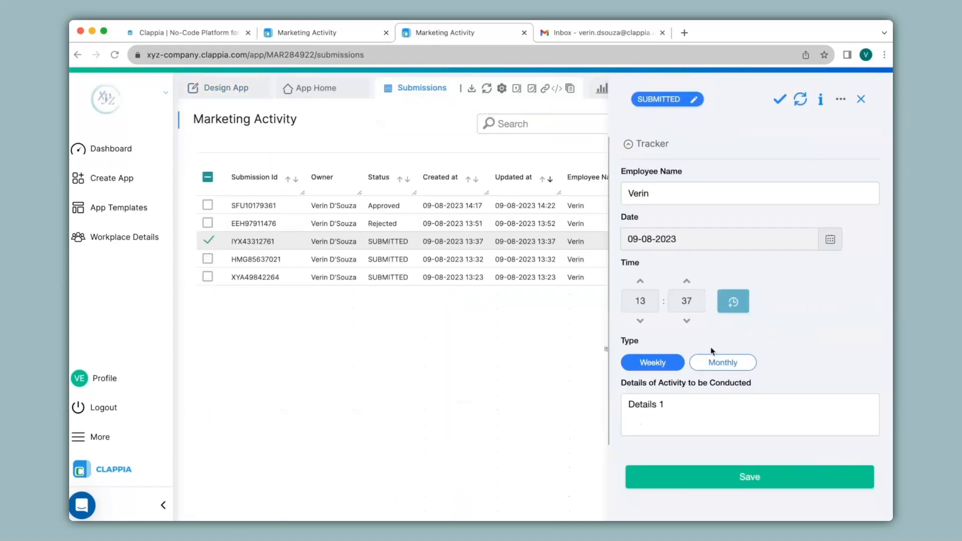
{"action": "left_click", "coordinate": [339, 35]}
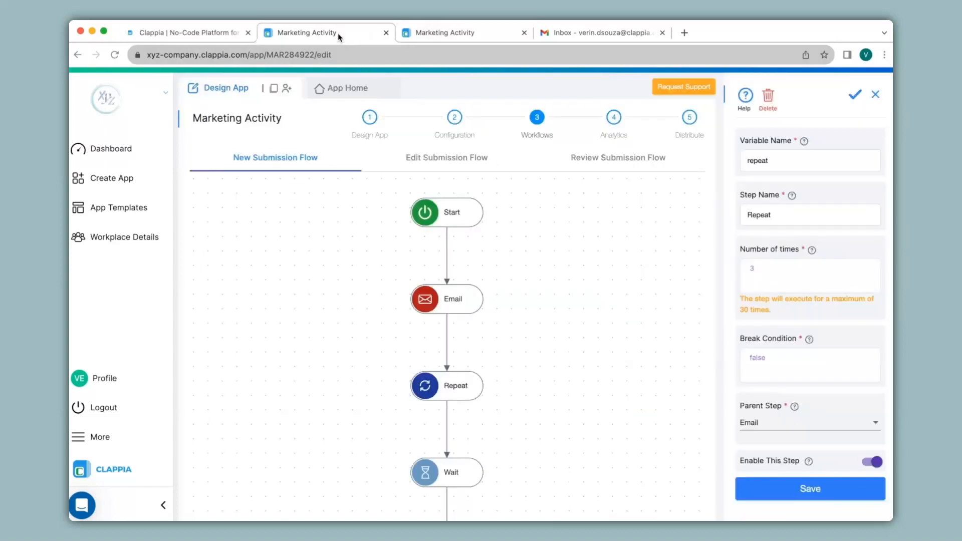
In the Edit Submission Flow, add and save an Email step to the recipient with subject 'Marketing Activity'
{"action": "left_click", "coordinate": [456, 160]}
{"action": "left_click", "coordinate": [455, 280]}
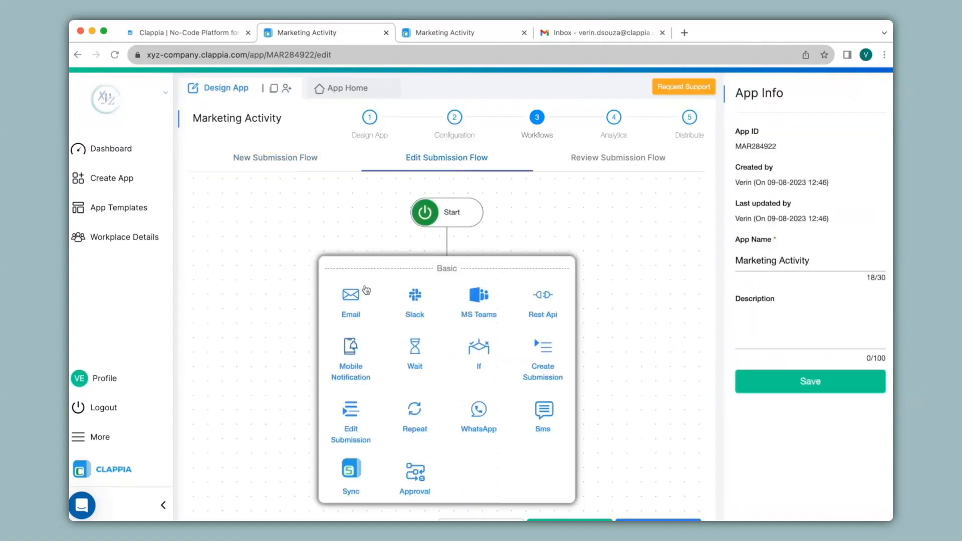
{"action": "left_click", "coordinate": [351, 298]}
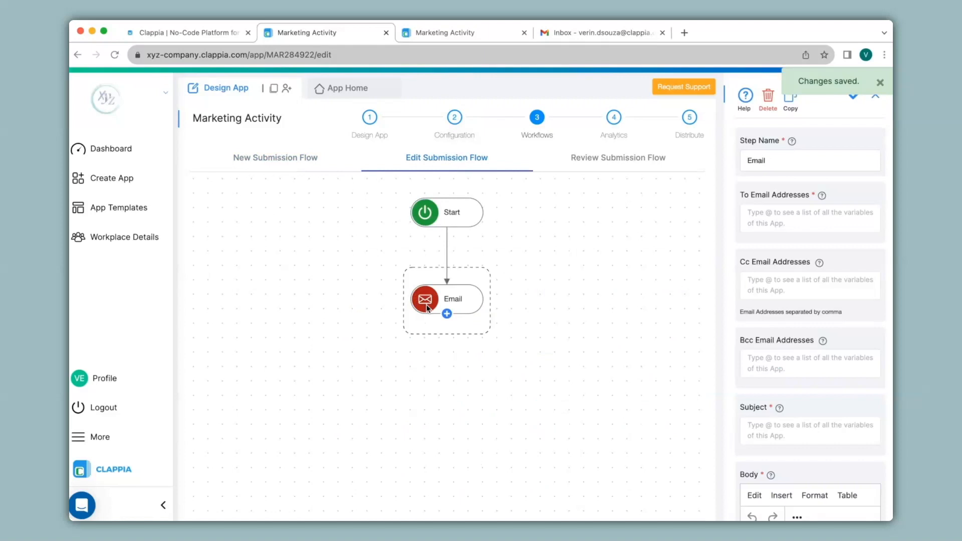
{"action": "left_click", "coordinate": [785, 214]}
{"action": "scroll", "coordinate": [837, 222], "scroll_direction": "down", "scroll_amount": 4}
{"action": "left_click", "coordinate": [837, 220]}
{"action": "type", "text": "Marketing Activity Plan"}
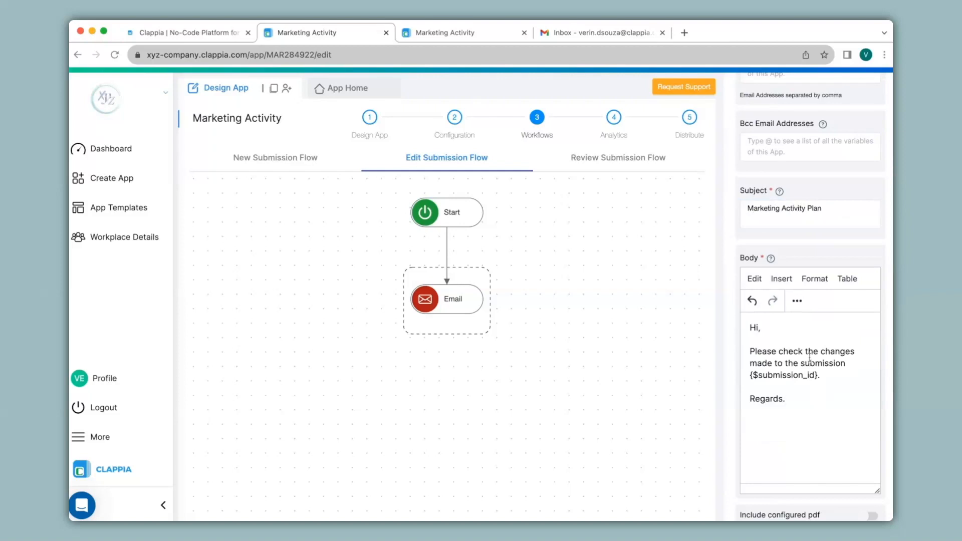
{"action": "scroll", "coordinate": [810, 357], "scroll_direction": "down", "scroll_amount": 5}
{"action": "left_click", "coordinate": [806, 503]}
{"action": "left_click", "coordinate": [456, 34]}
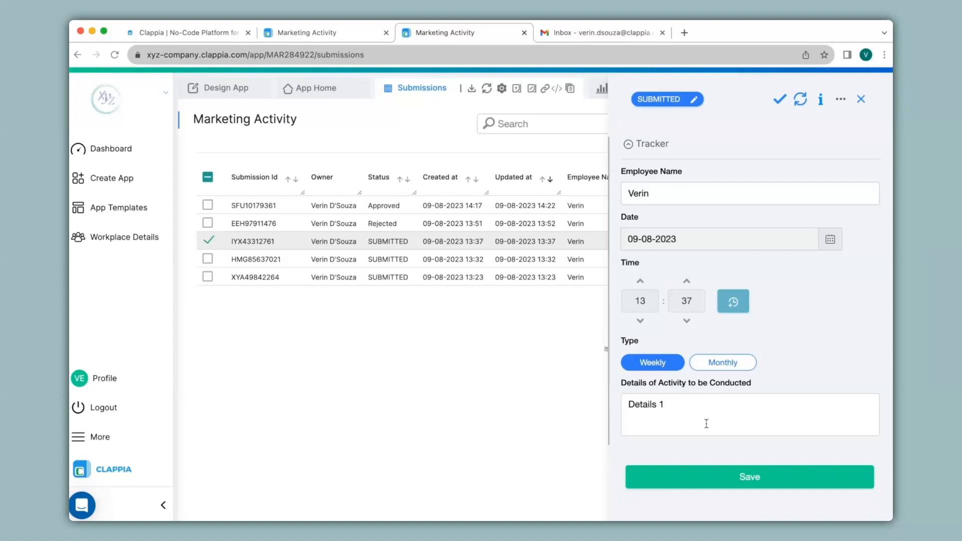
Save the edited submission and read Gmail's change-notification email for IYX43312761
{"action": "left_click", "coordinate": [720, 478]}
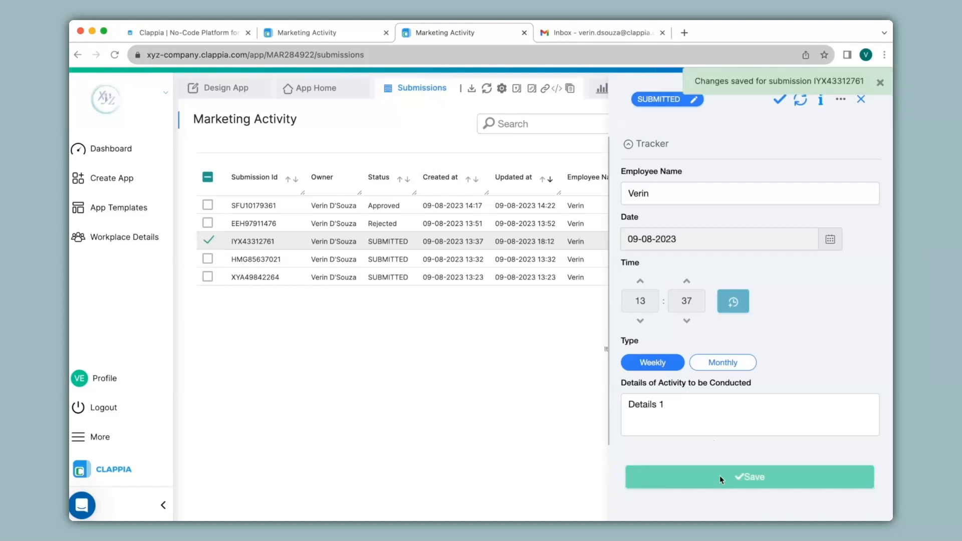
{"action": "left_click", "coordinate": [581, 37]}
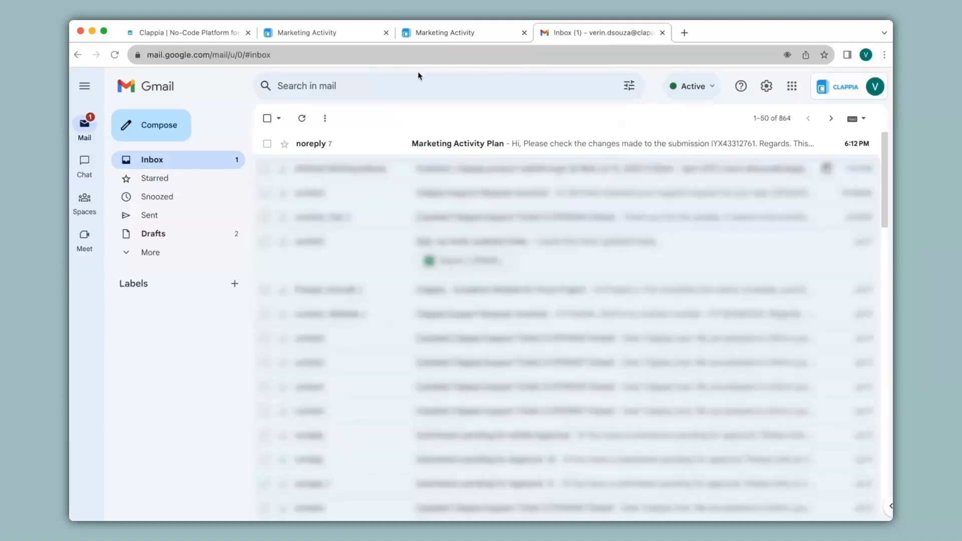
{"action": "left_click", "coordinate": [373, 147]}
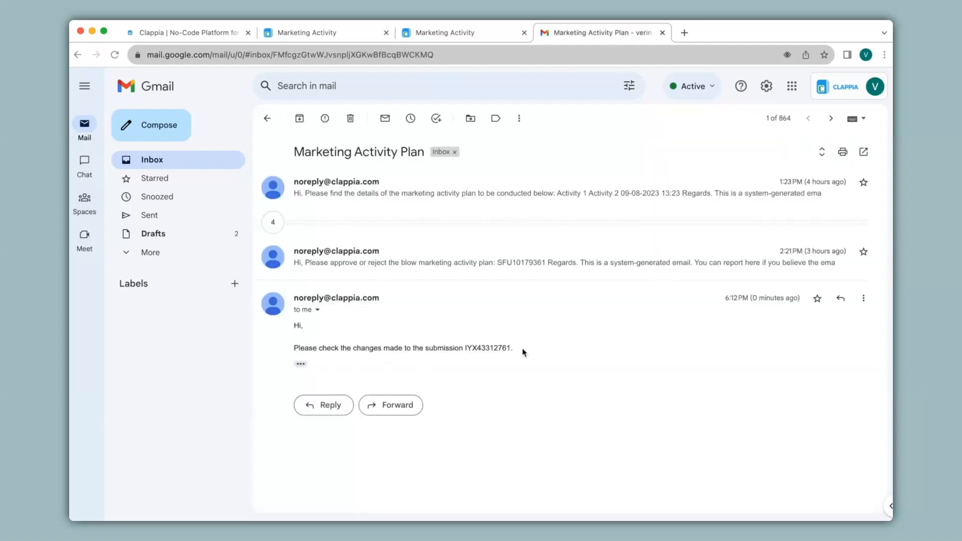
{"action": "left_click", "coordinate": [466, 36]}
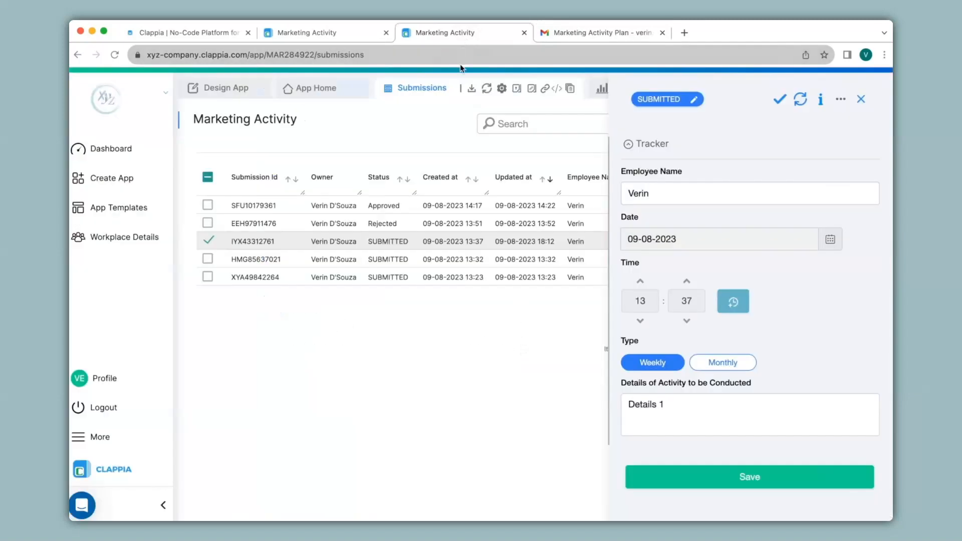
{"action": "left_click", "coordinate": [399, 214]}
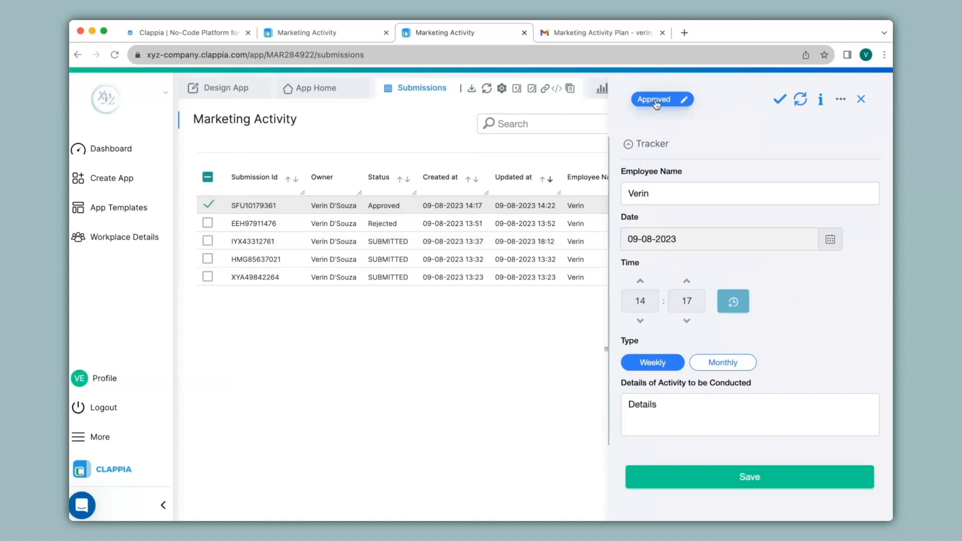
Open the Update Status options for submission SFU10179361, then return to the workflow editor
{"action": "left_click", "coordinate": [655, 100]}
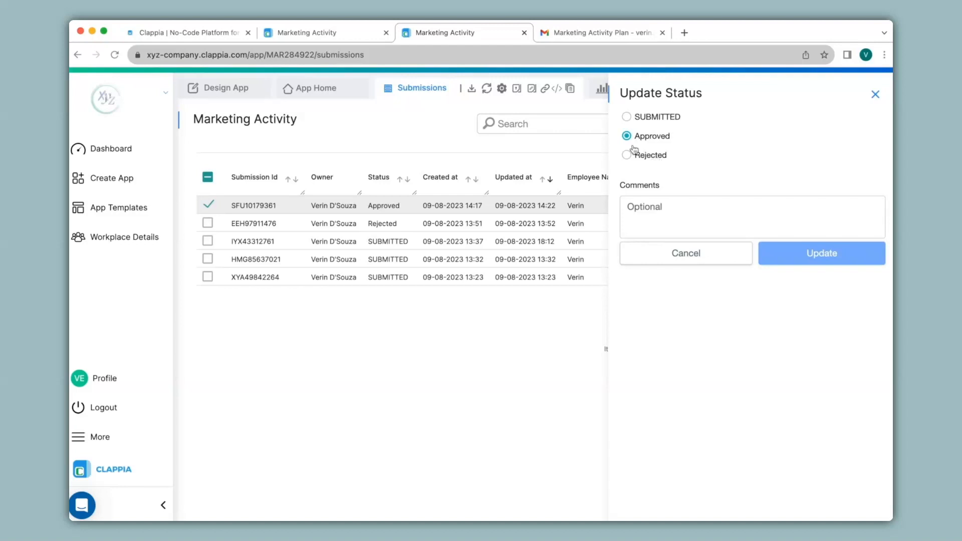
{"action": "left_click", "coordinate": [354, 35]}
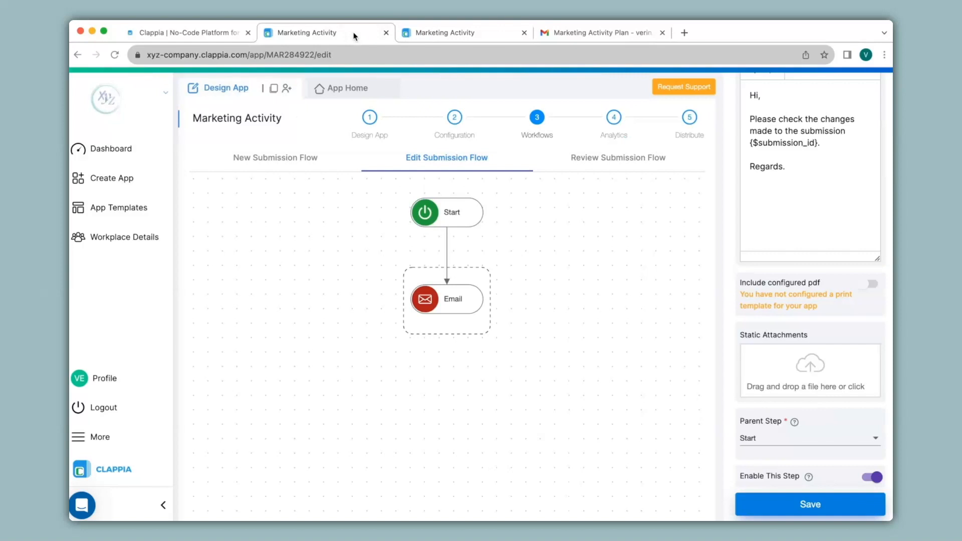
Add a new Email step to the Review Submission Flow
{"action": "left_click", "coordinate": [605, 158]}
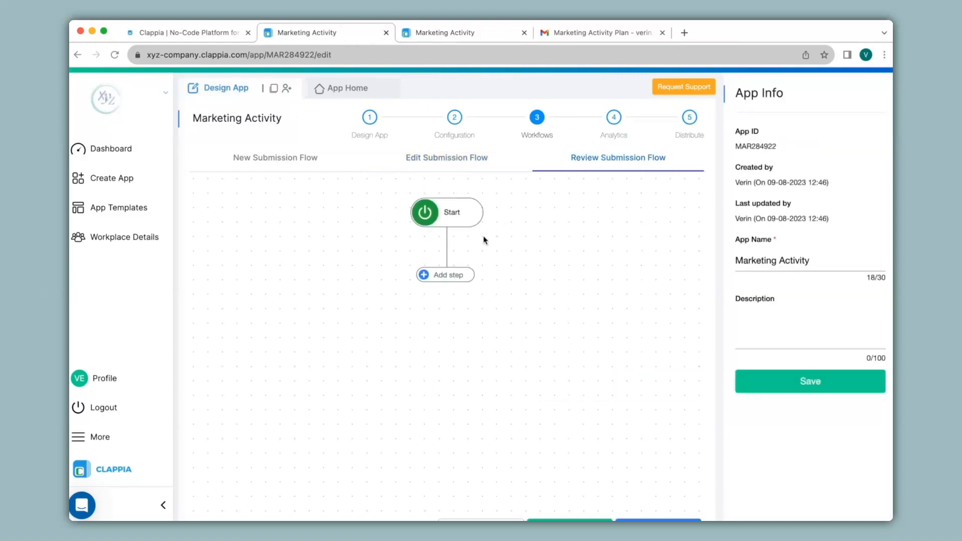
{"action": "left_click", "coordinate": [457, 277]}
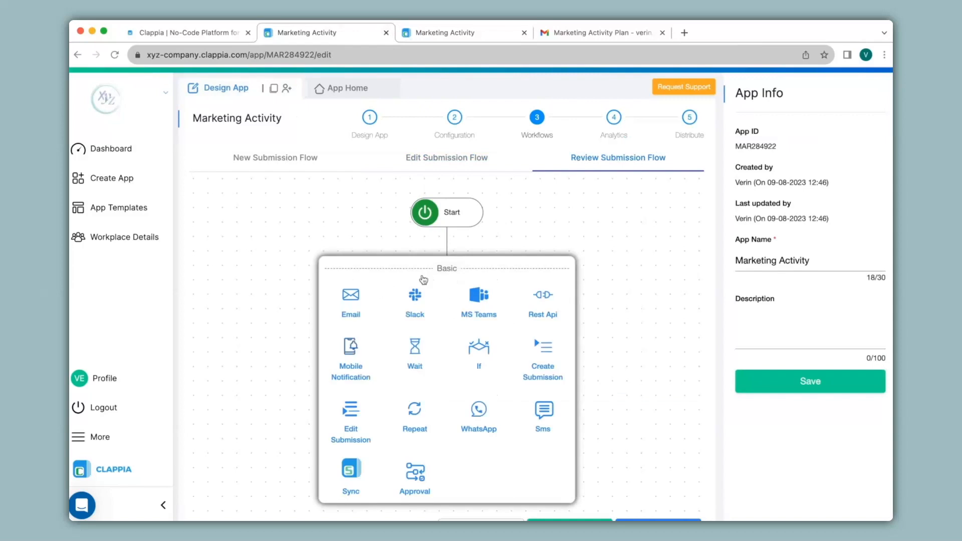
{"action": "left_click", "coordinate": [351, 300]}
Enter the recipient's email address and subject 'Marketing Activity', save the step, and go back to the submission
{"action": "left_click", "coordinate": [781, 211]}
{"action": "left_click", "coordinate": [810, 182]}
{"action": "type", "text": "Marketing Activity Plan"}
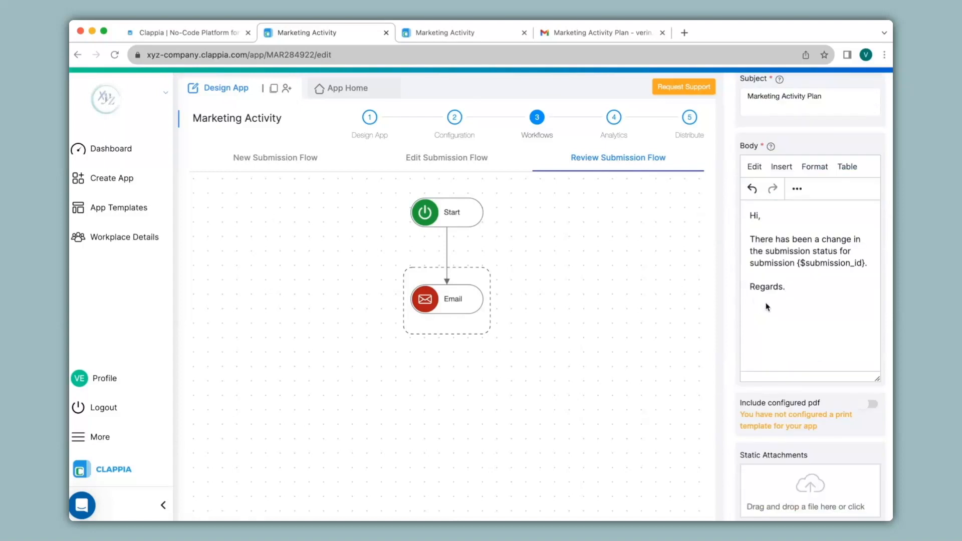
{"action": "scroll", "coordinate": [767, 305], "scroll_direction": "down", "scroll_amount": 3}
{"action": "left_click", "coordinate": [779, 507]}
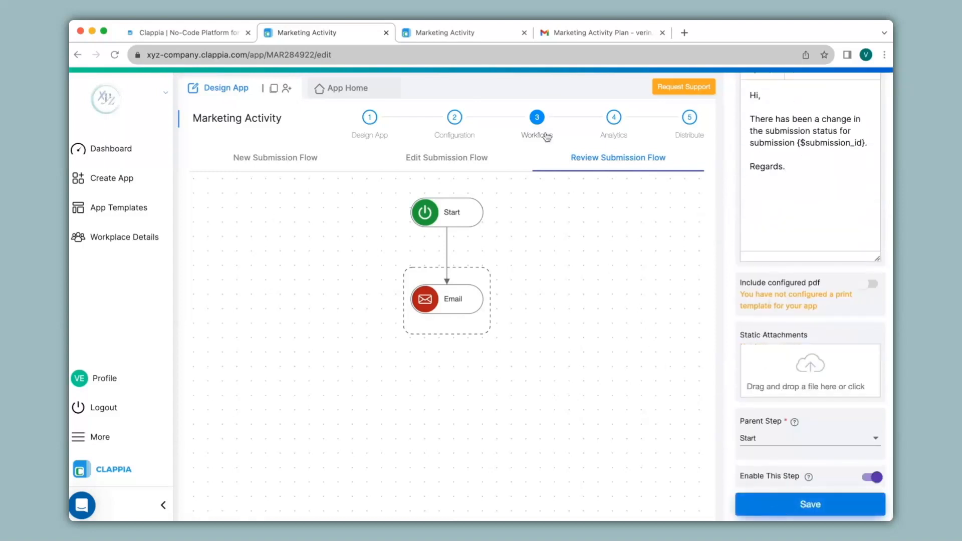
{"action": "left_click", "coordinate": [476, 38]}
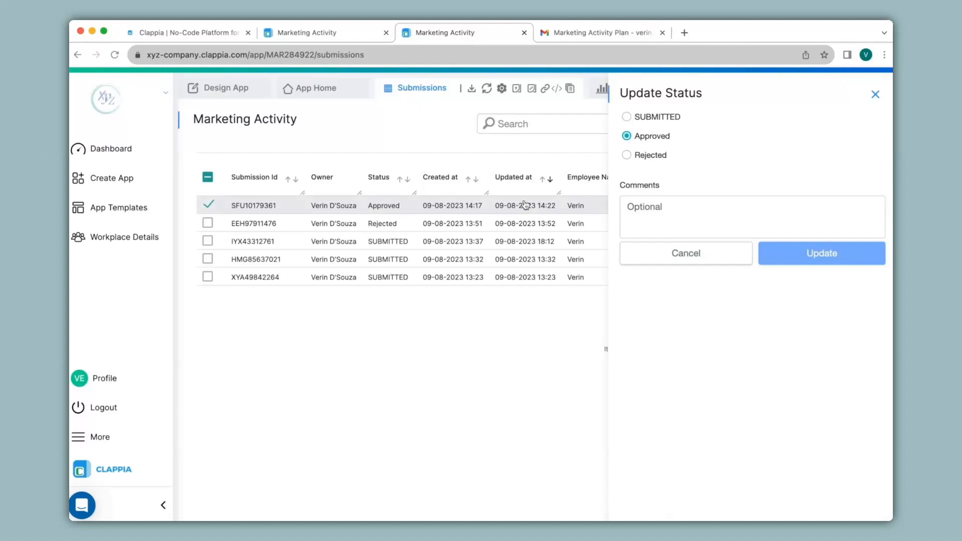
Set submission SFU10179361 to Rejected and open the resulting status-change email in Gmail
{"action": "left_click", "coordinate": [635, 157]}
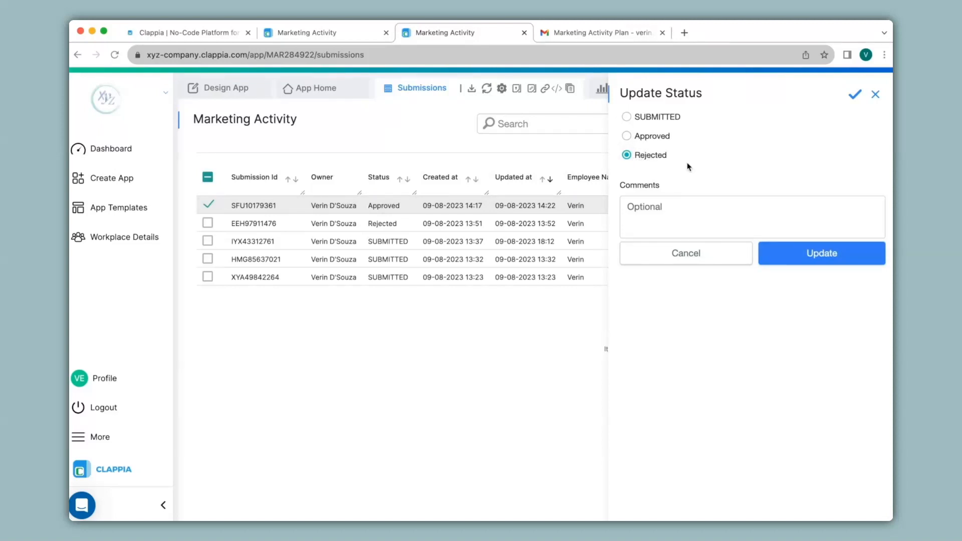
{"action": "left_click", "coordinate": [793, 260]}
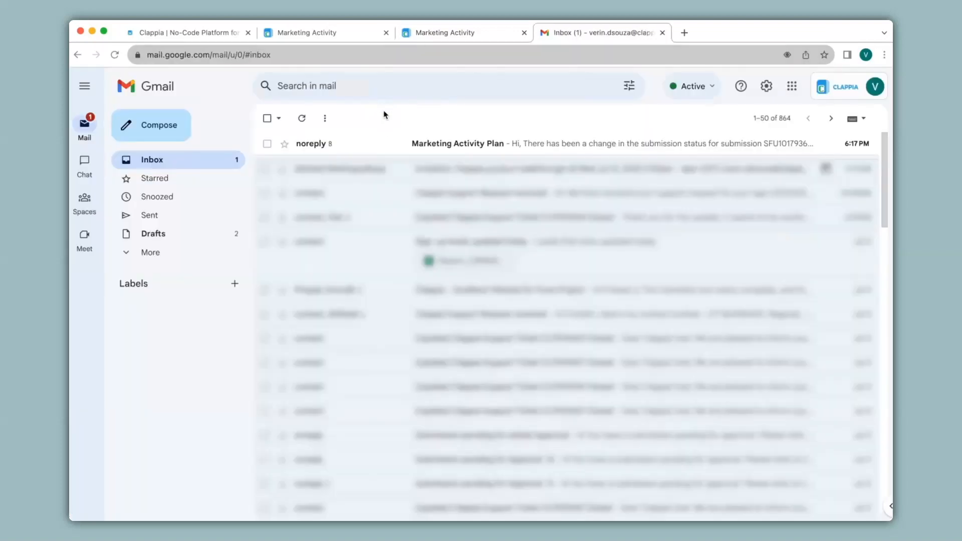
{"action": "left_click", "coordinate": [384, 145]}
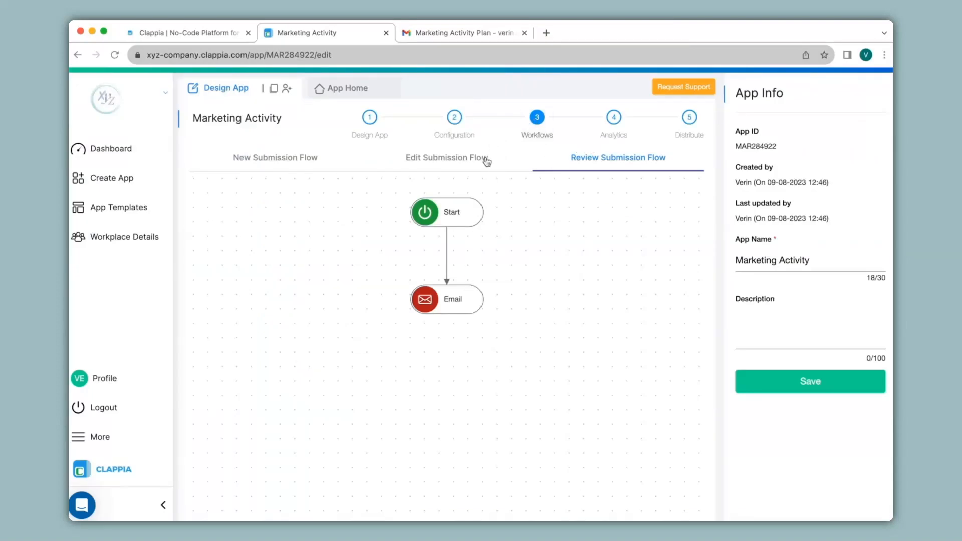
Look over the New Submission Flow (Start, Email, Repeat, Wait, If, Email) and open the step palette below Start
{"action": "left_click", "coordinate": [322, 162]}
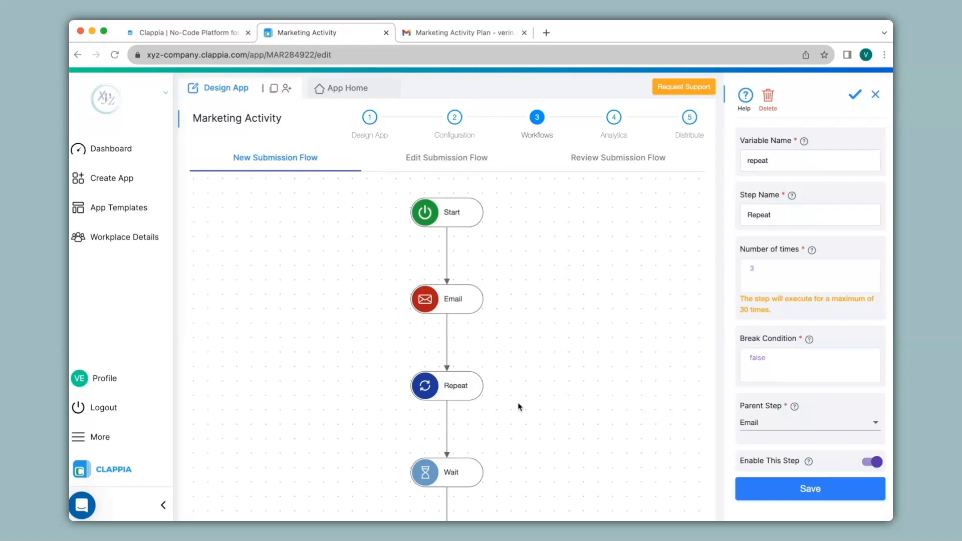
{"action": "scroll", "coordinate": [508, 351], "scroll_direction": "down", "scroll_amount": 3}
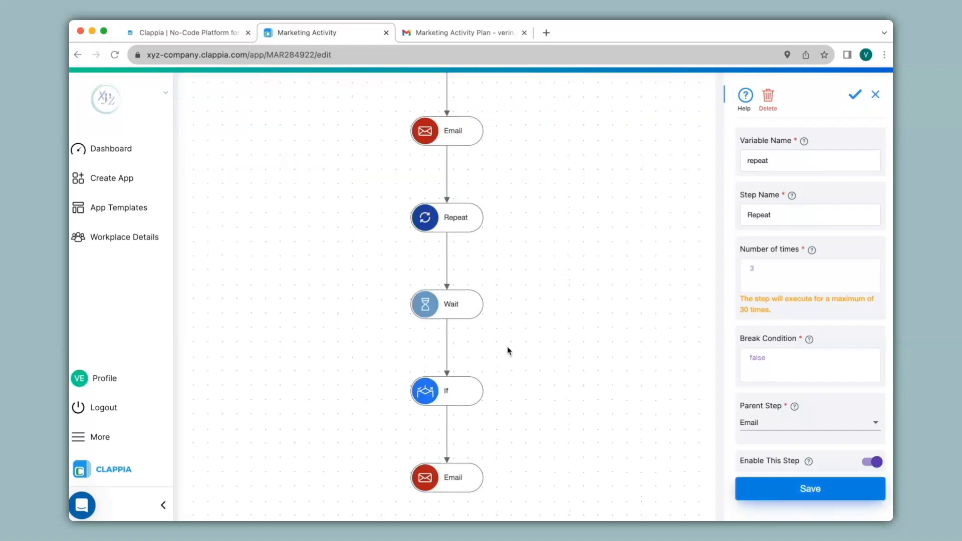
{"action": "scroll", "coordinate": [509, 350], "scroll_direction": "up", "scroll_amount": 3}
{"action": "left_click", "coordinate": [447, 215]}
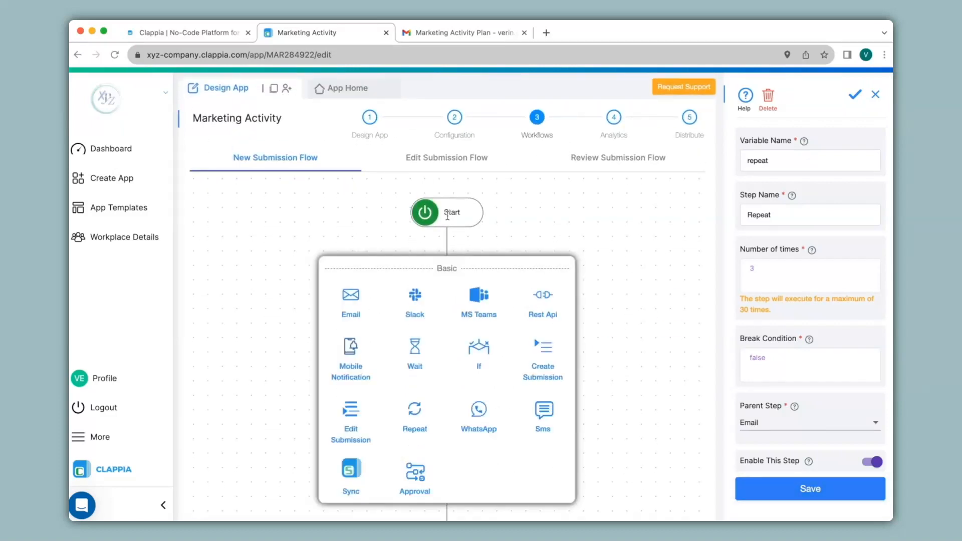